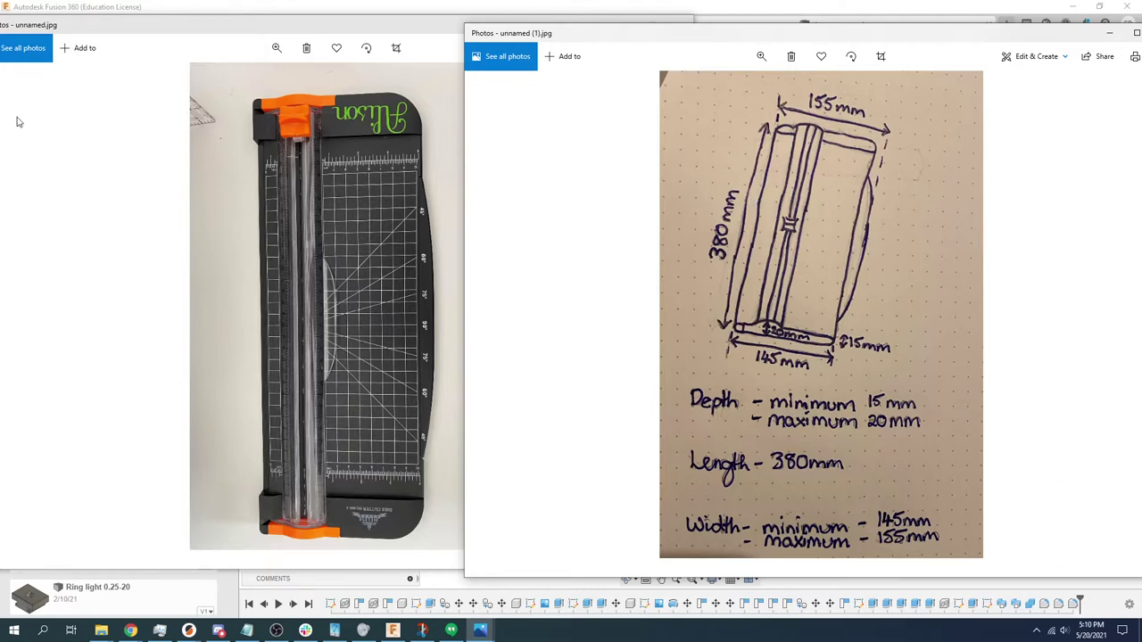
- Clear the reference photo windows out of the way and create a new design
left_click(283, 25)
left_click(625, 26)
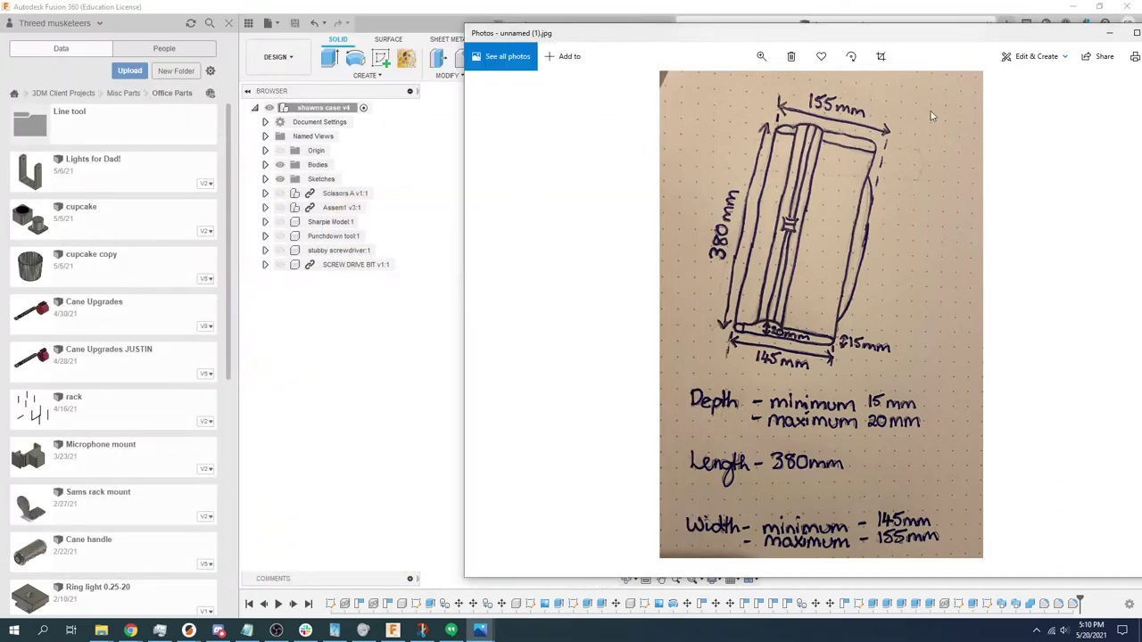
left_click_drag(751, 37, 1141, 121)
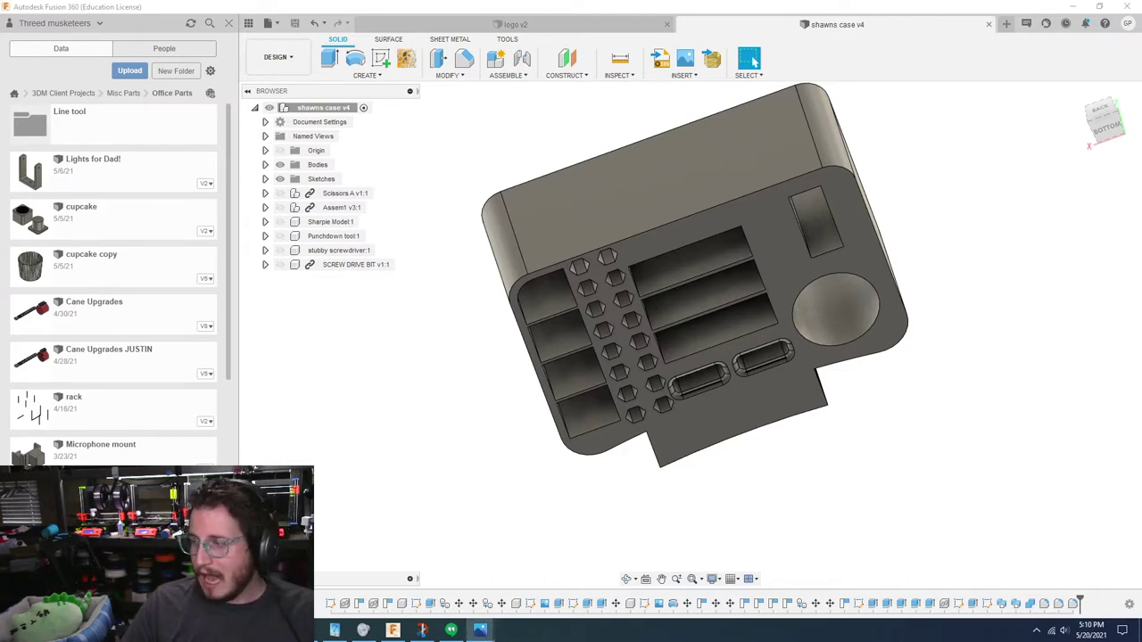
left_click(268, 23)
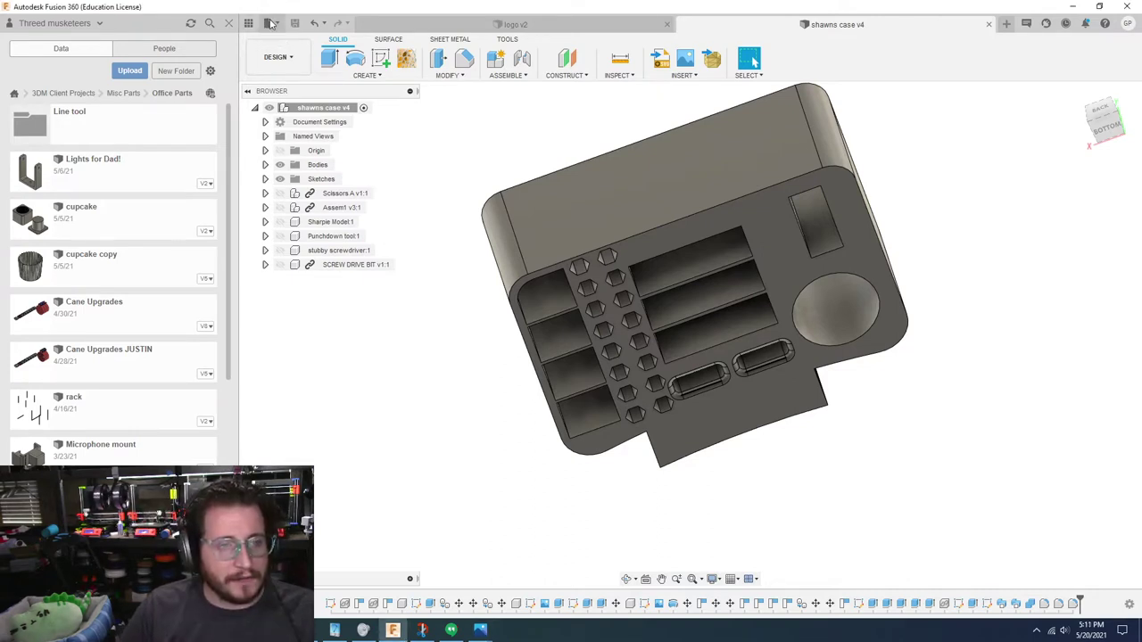
left_click(277, 42)
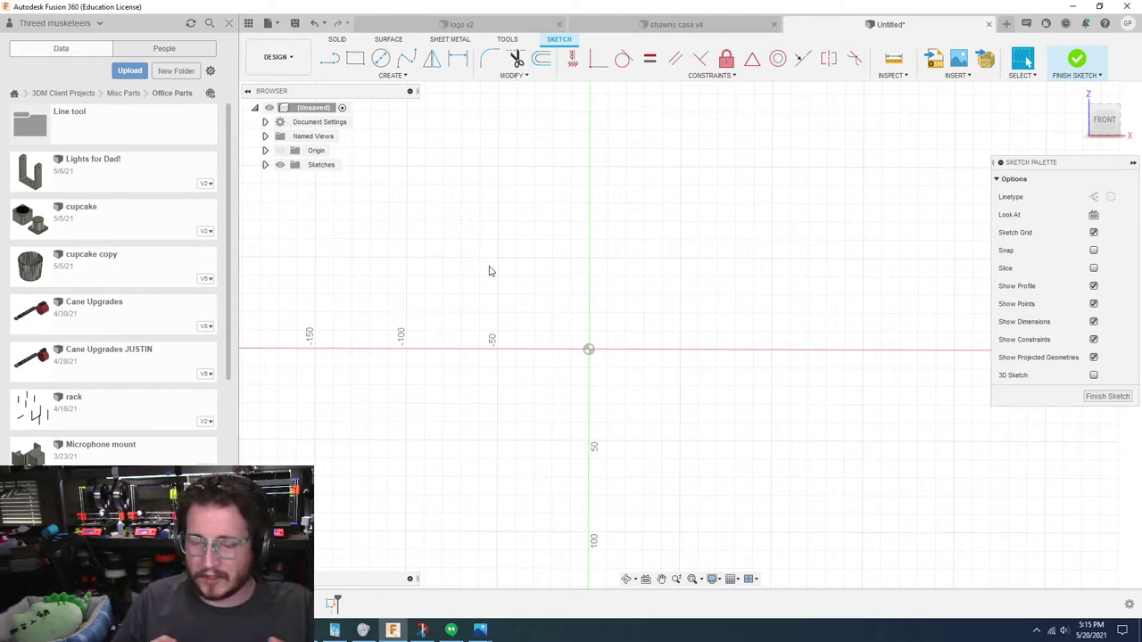
- Sketch a closed C-shaped line profile on the front plane, on the negative X side of the origin, with an opening about 67 mm high
middle_click(489, 272)
middle_click(489, 272)
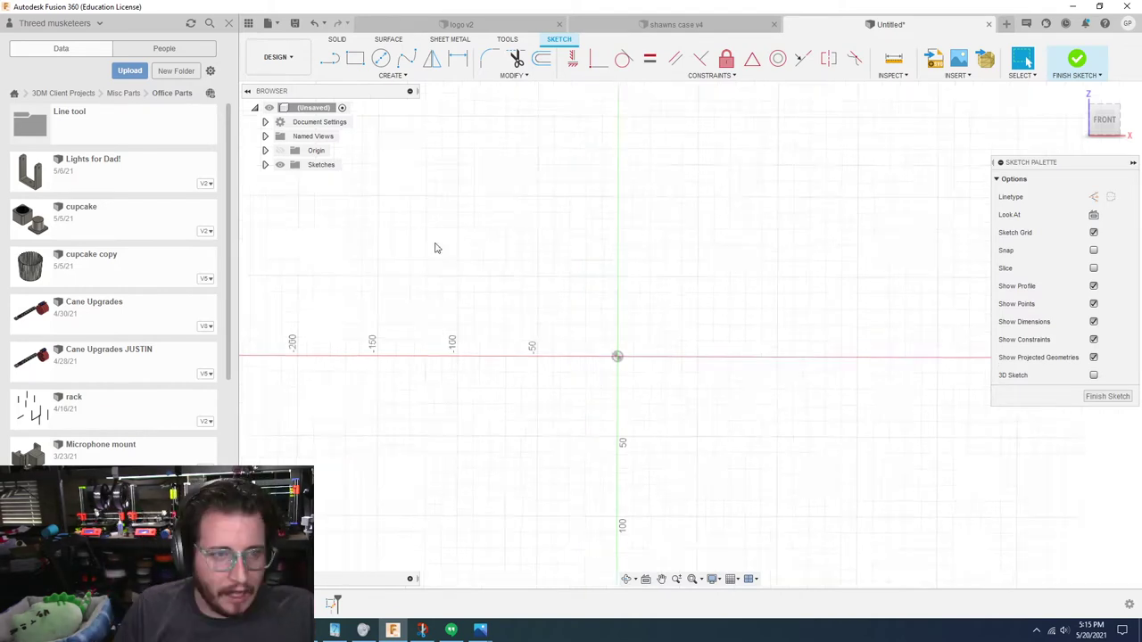
left_click(330, 58)
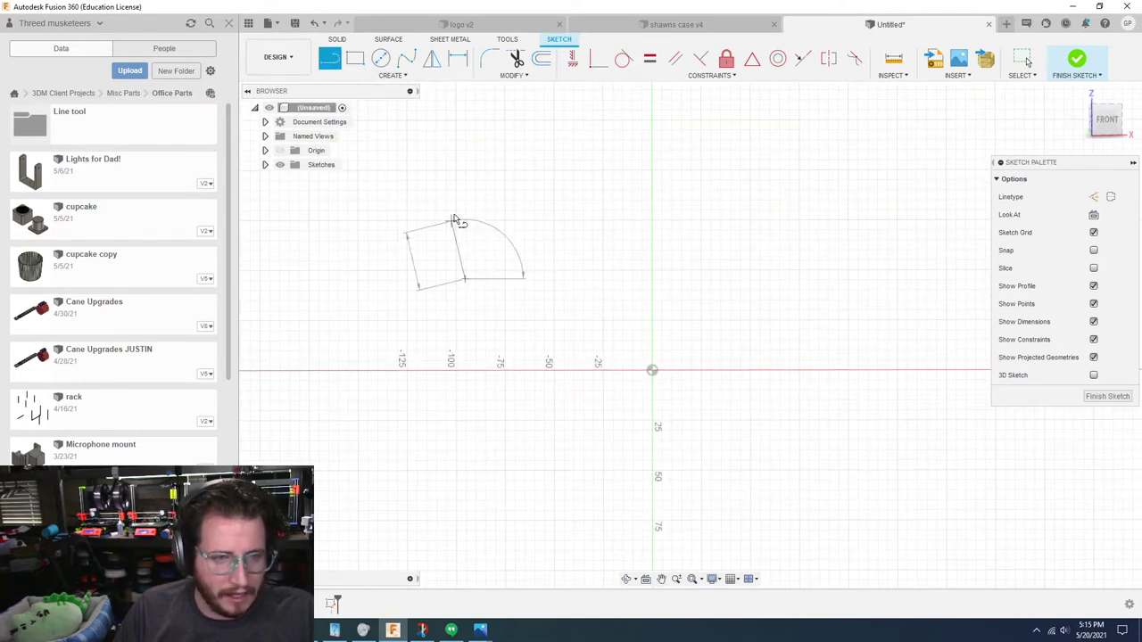
left_click(465, 217)
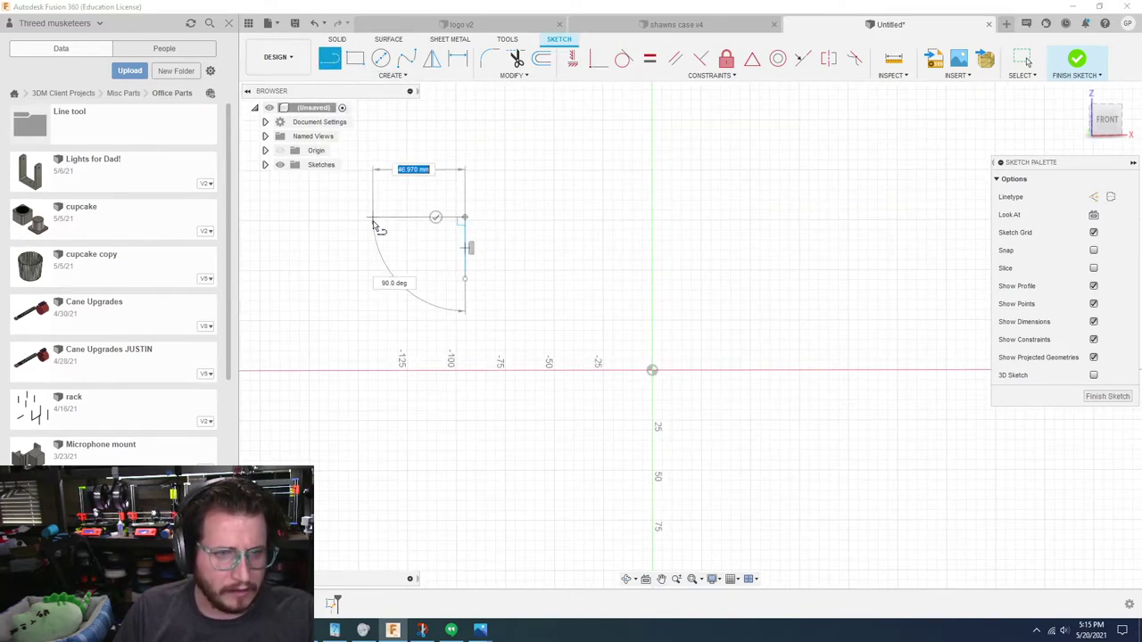
left_click(373, 217)
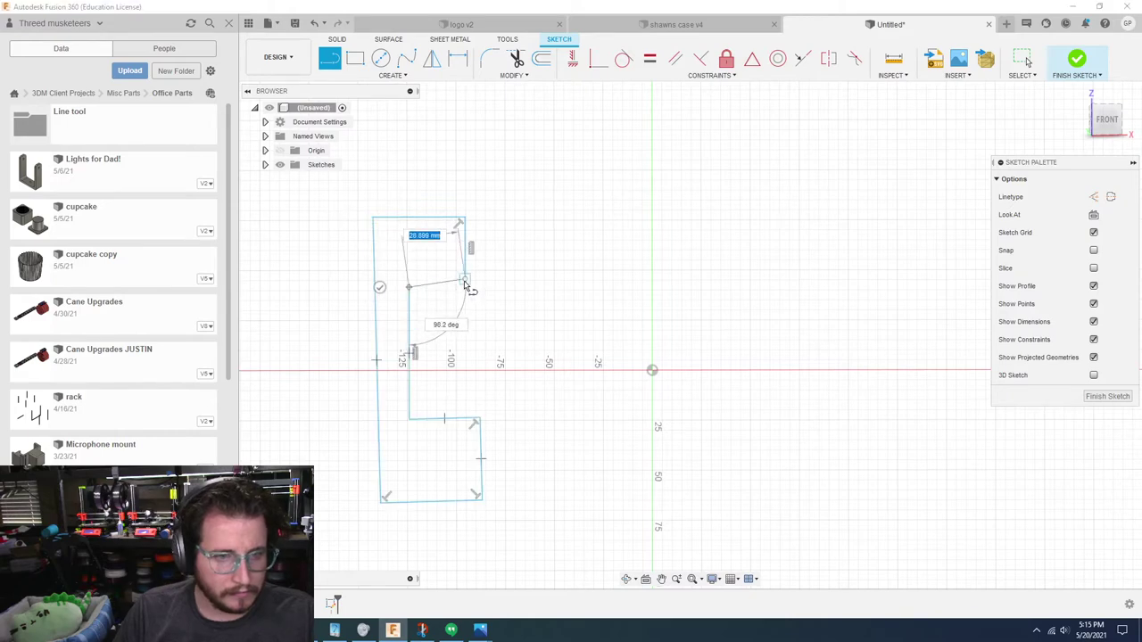
key("Escape")
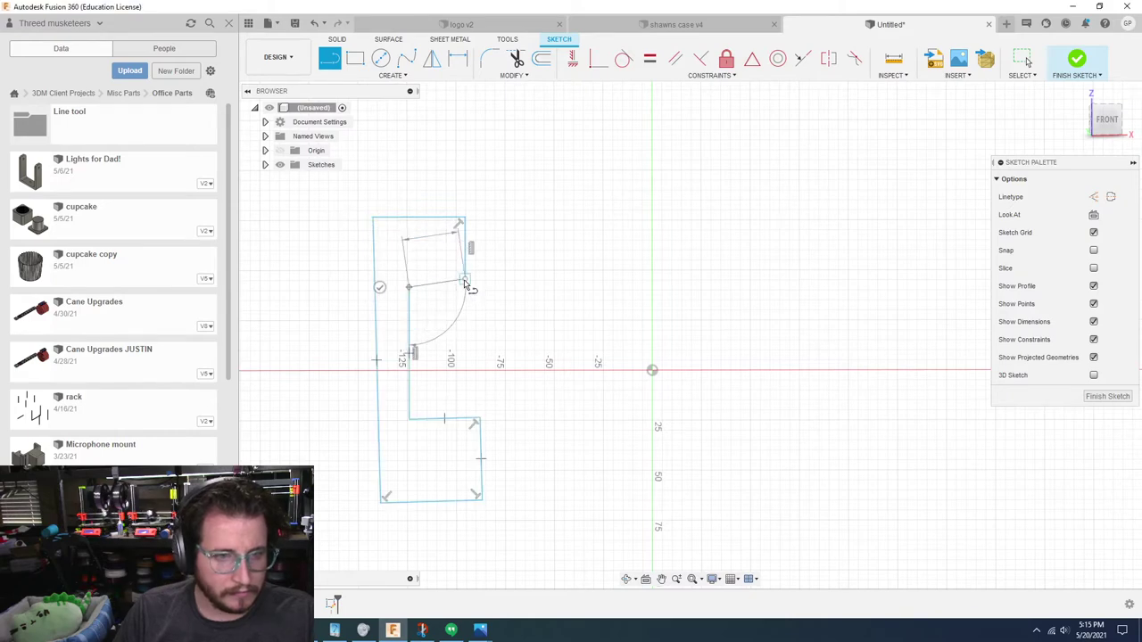
- Constrain the upper arm's inner edge to horizontal and the profile's long outer edge to vertical
scroll(537, 348, "down", 3)
scroll(538, 348, "up", 2)
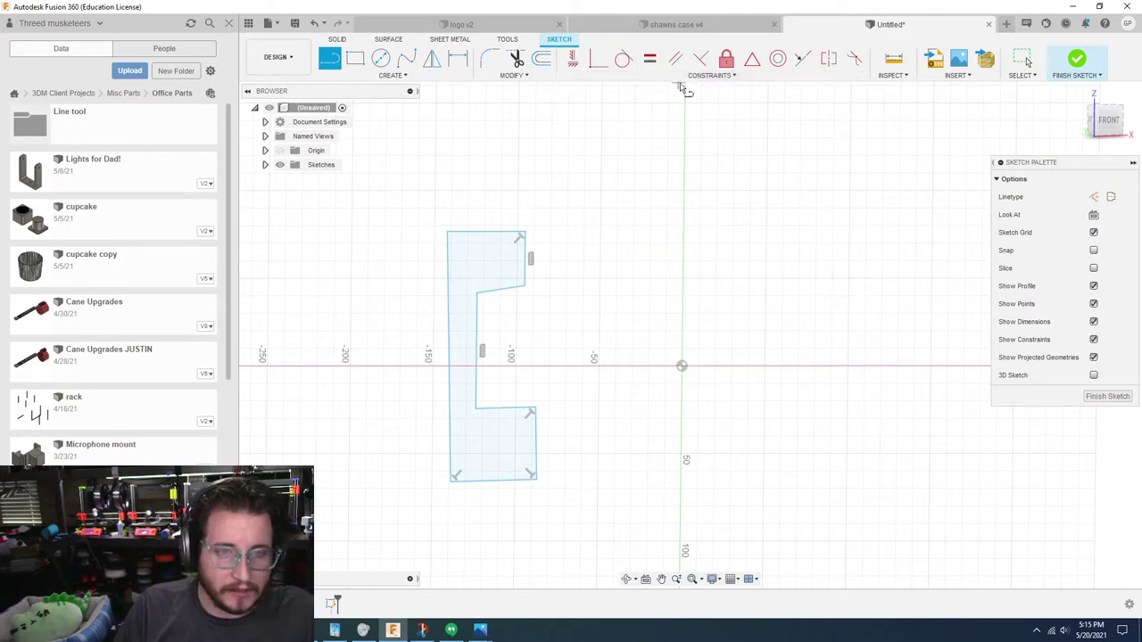
left_click(573, 59)
left_click(507, 291)
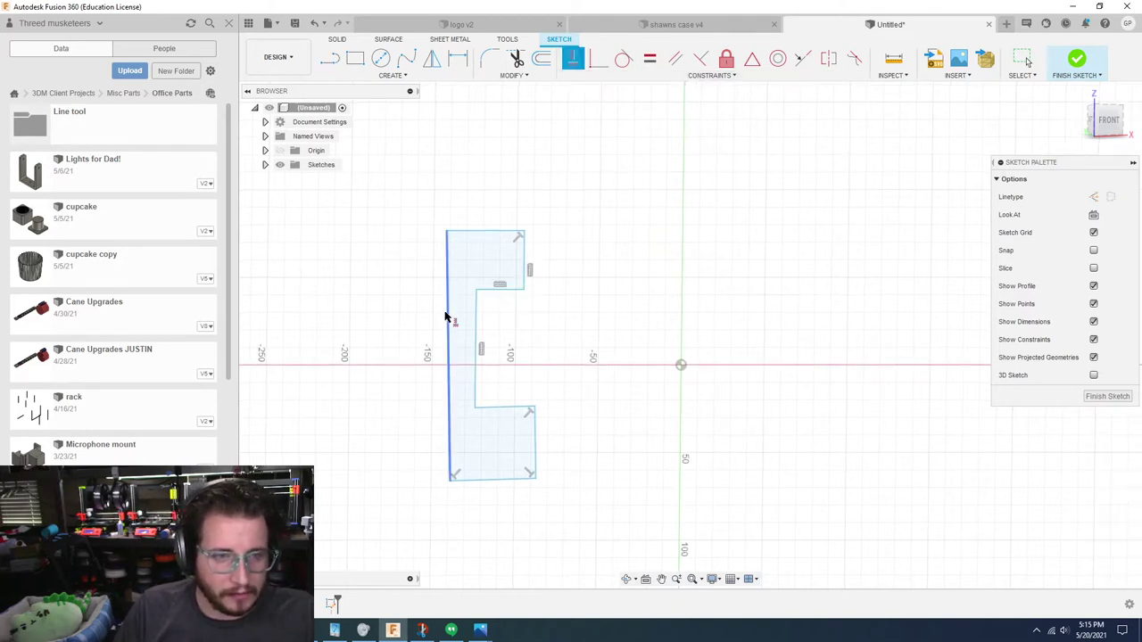
left_click(450, 321)
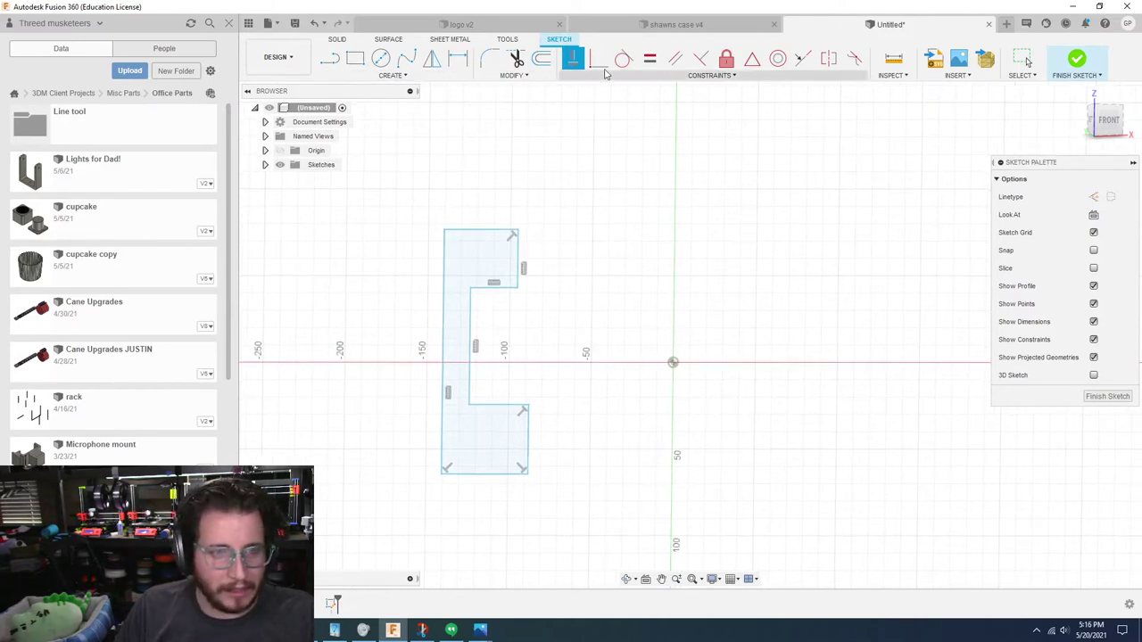
- Dimension the inner vertical edge of the C opening at 25 mm
key("d")
left_click(471, 347)
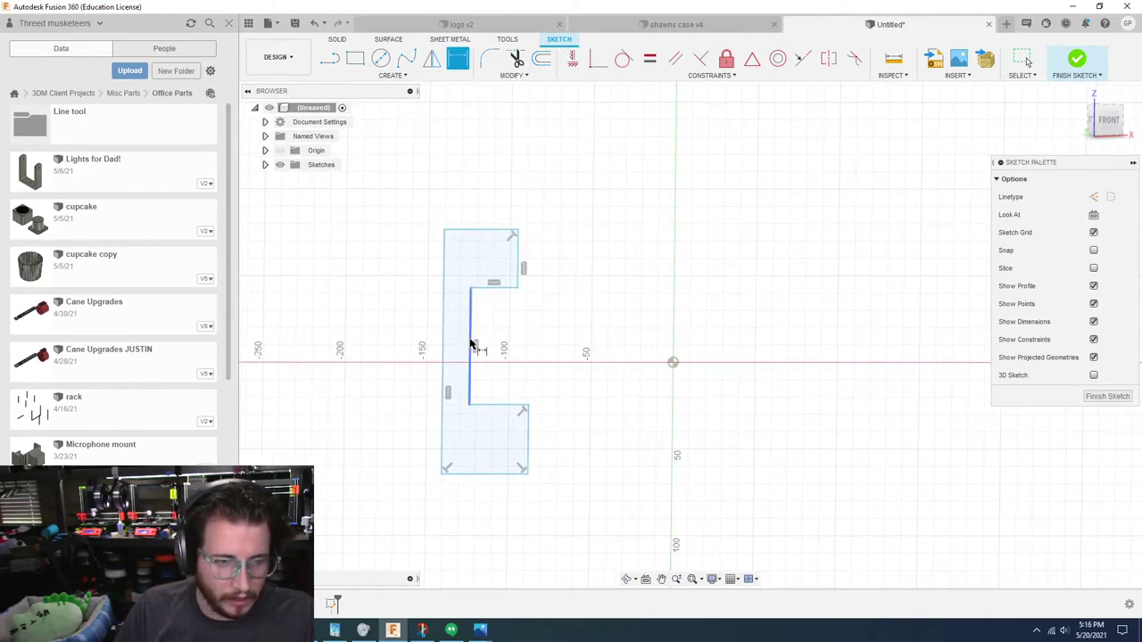
left_click(598, 354)
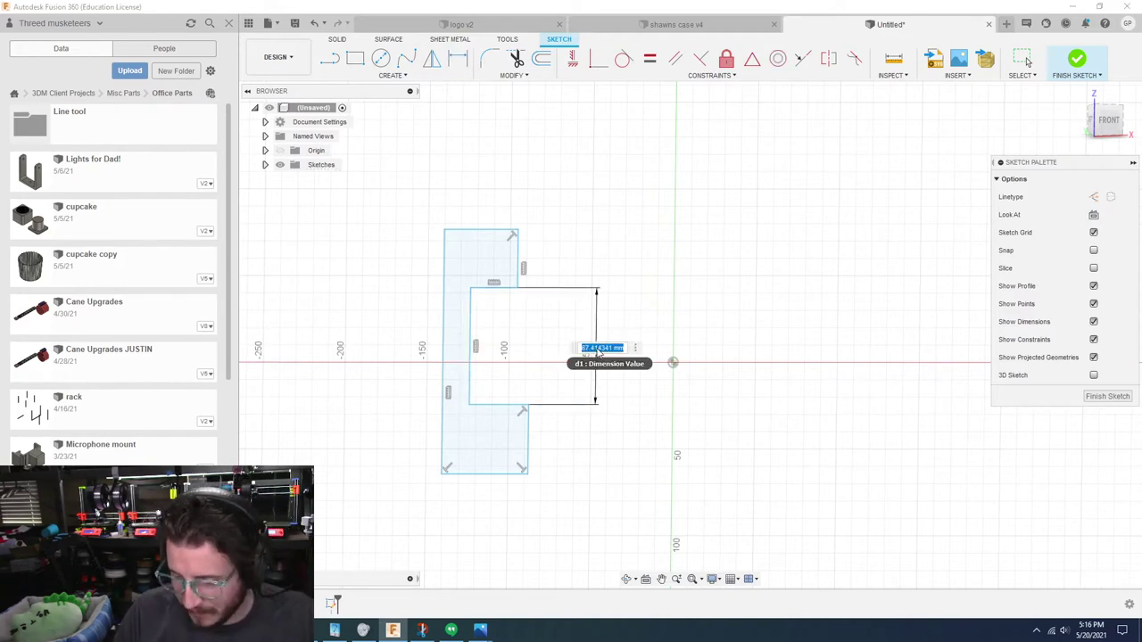
type("35")
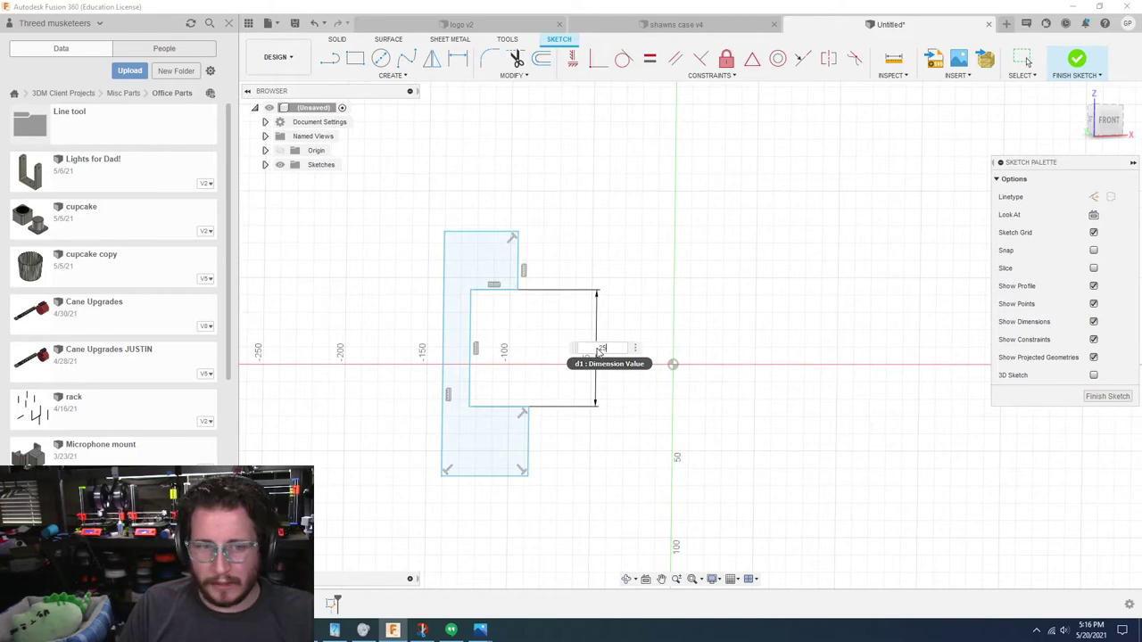
key("Escape")
- Try to dimension the profile's long outer vertical edge at 50 mm
key("d")
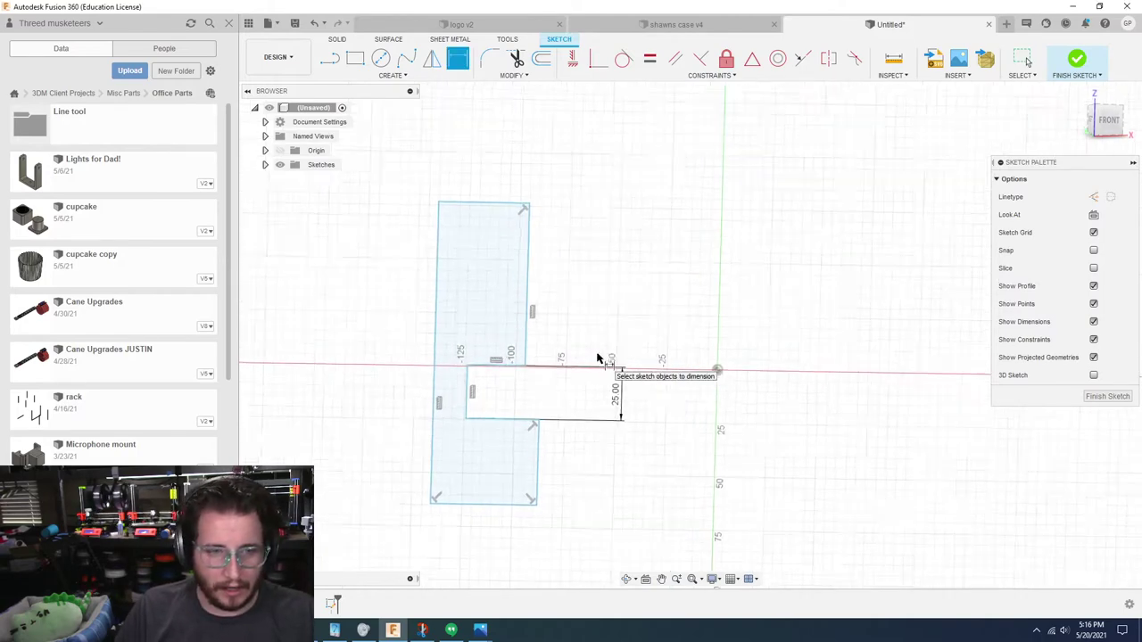
scroll(477, 354, "up", 3)
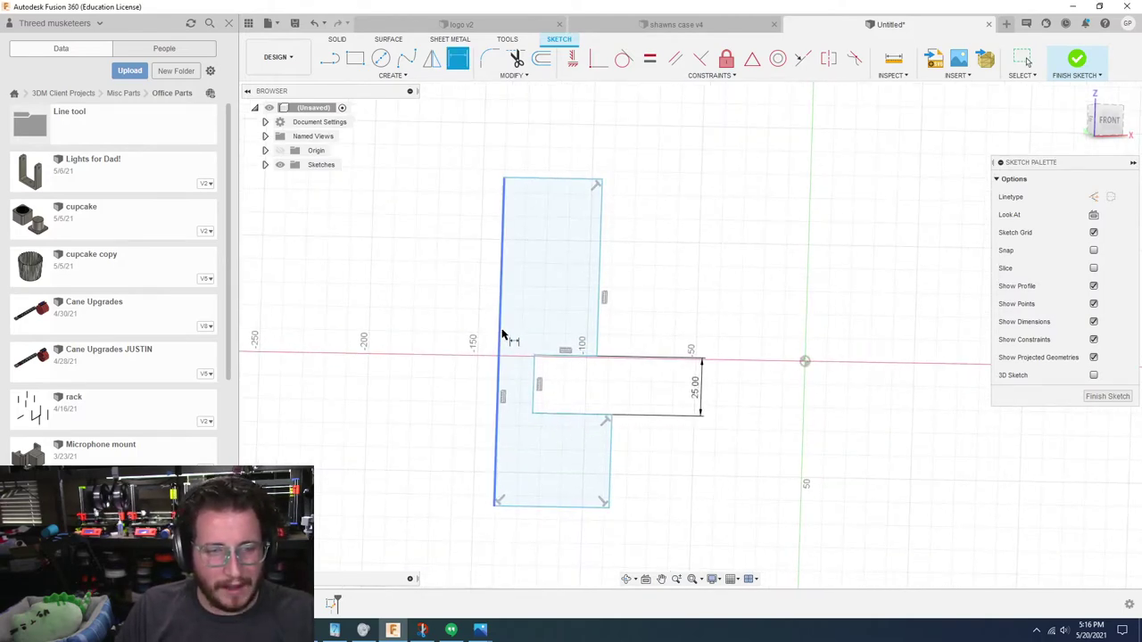
left_click(501, 334)
left_click(417, 354)
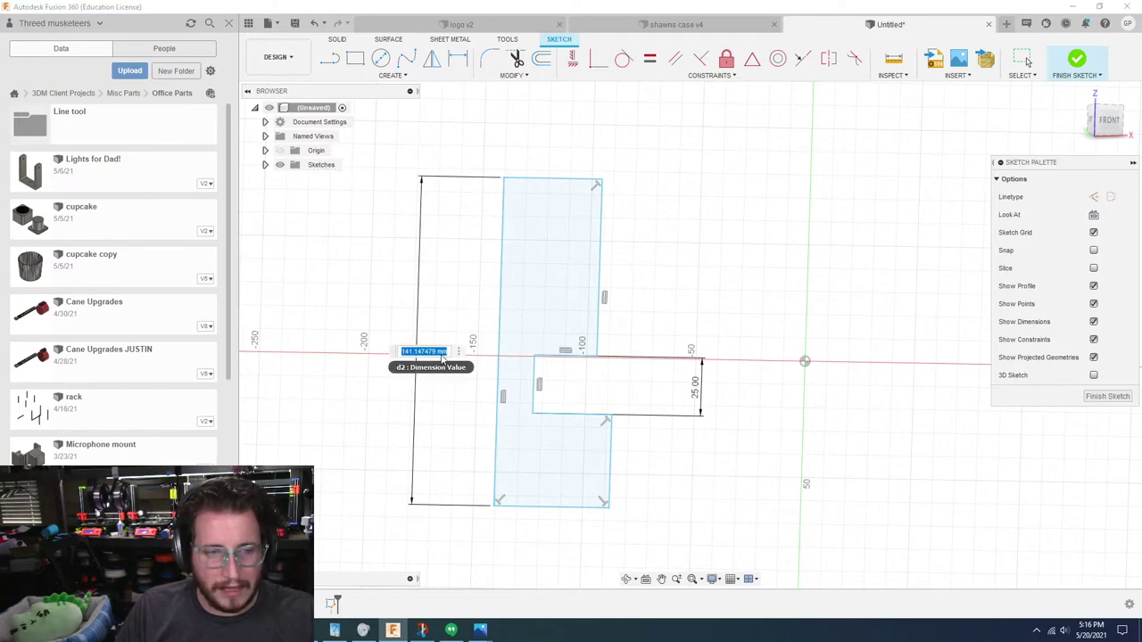
type("50")
key("Return")
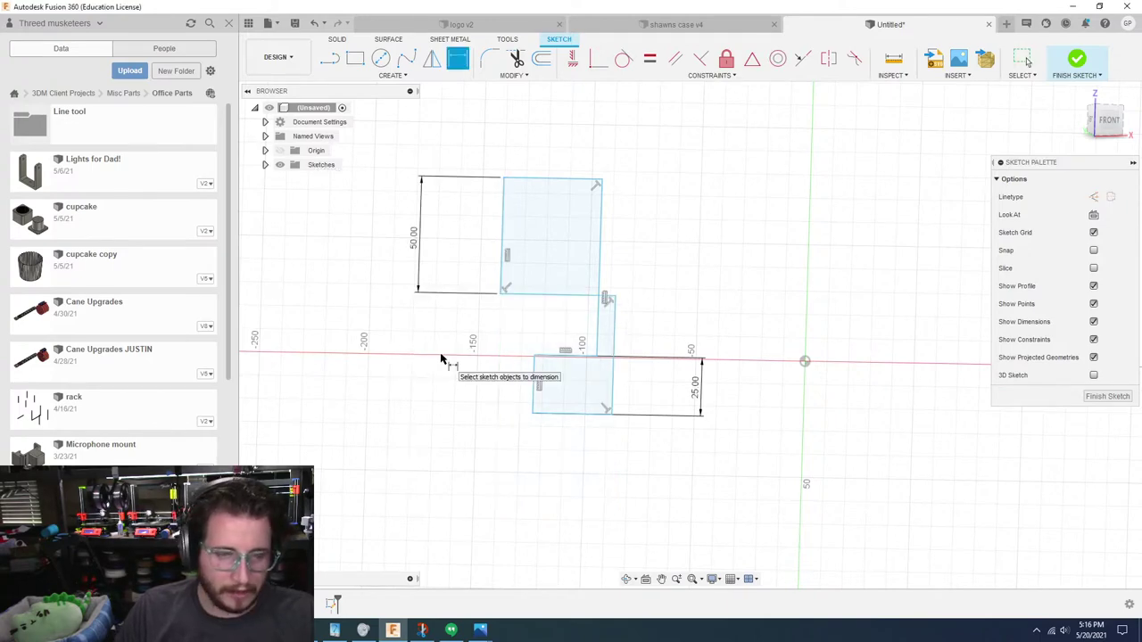
key("Escape")
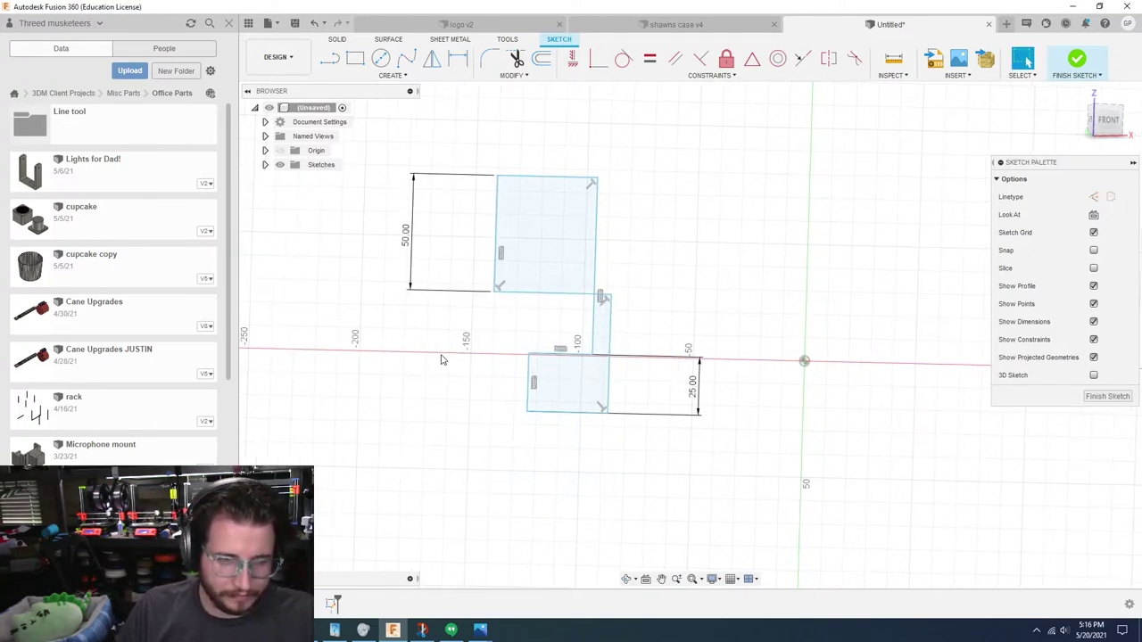
- Undo the 50 mm value and remove the dimension from the long outer edge
key("ctrl+z")
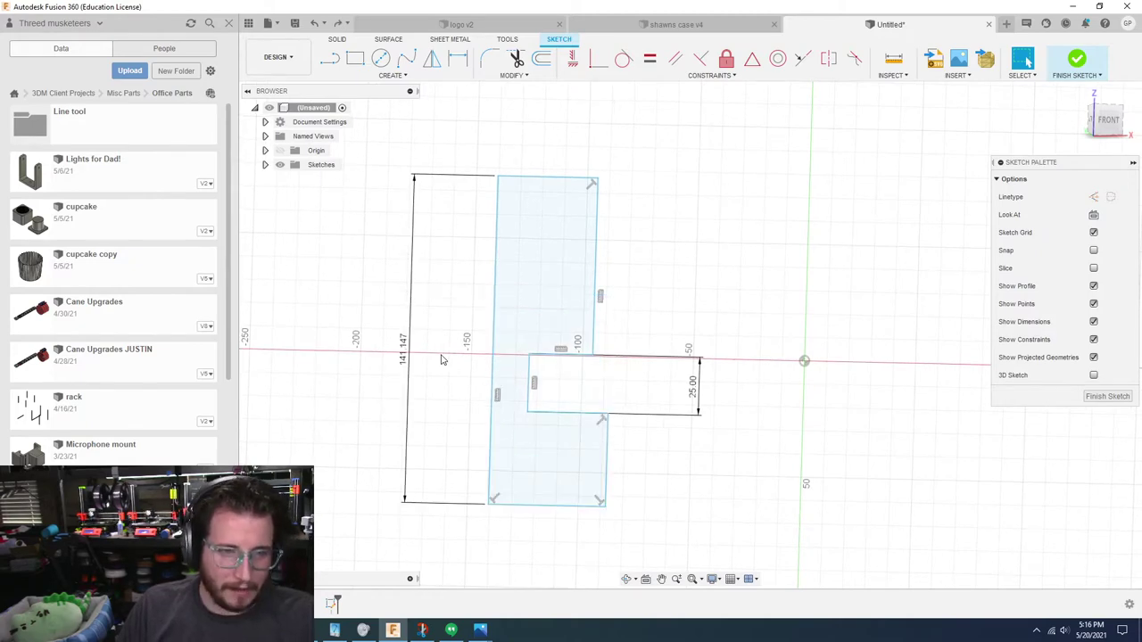
key("d")
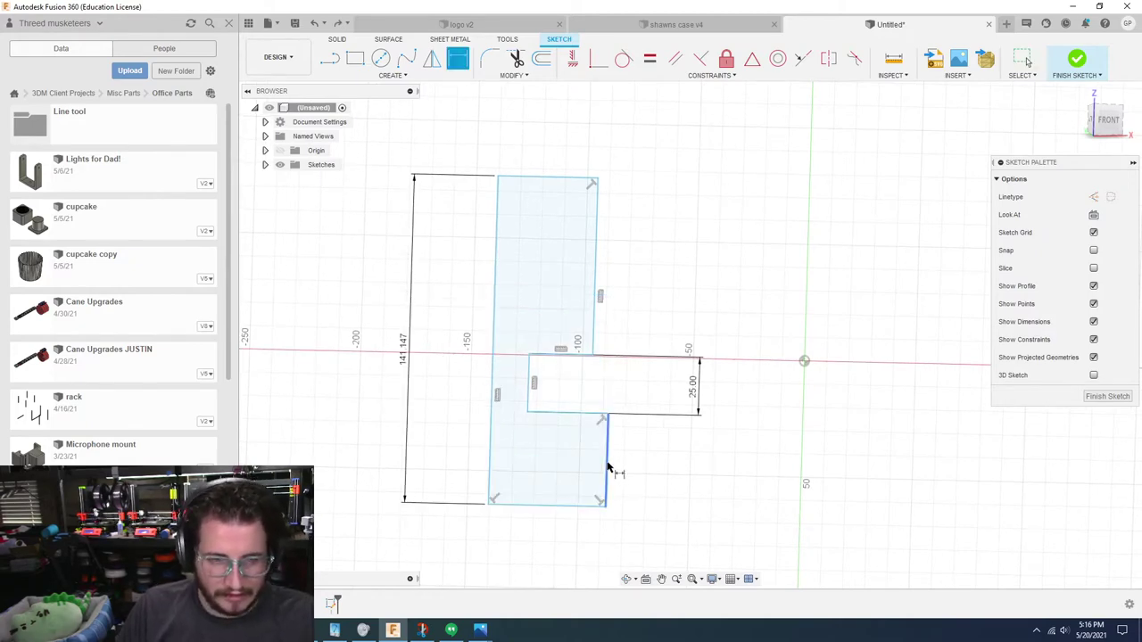
left_click(608, 469)
key("ctrl+z")
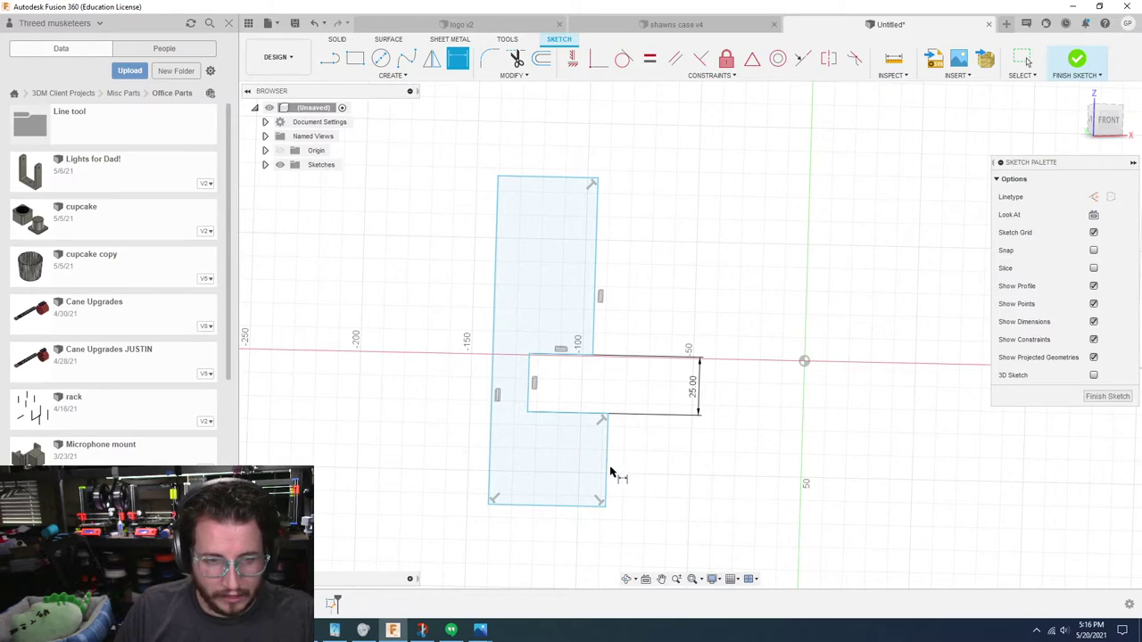
- Dimension the end edge of the lower arm at 6.7 mm and that of the upper arm at 10 mm
left_click(608, 473)
left_click(631, 476)
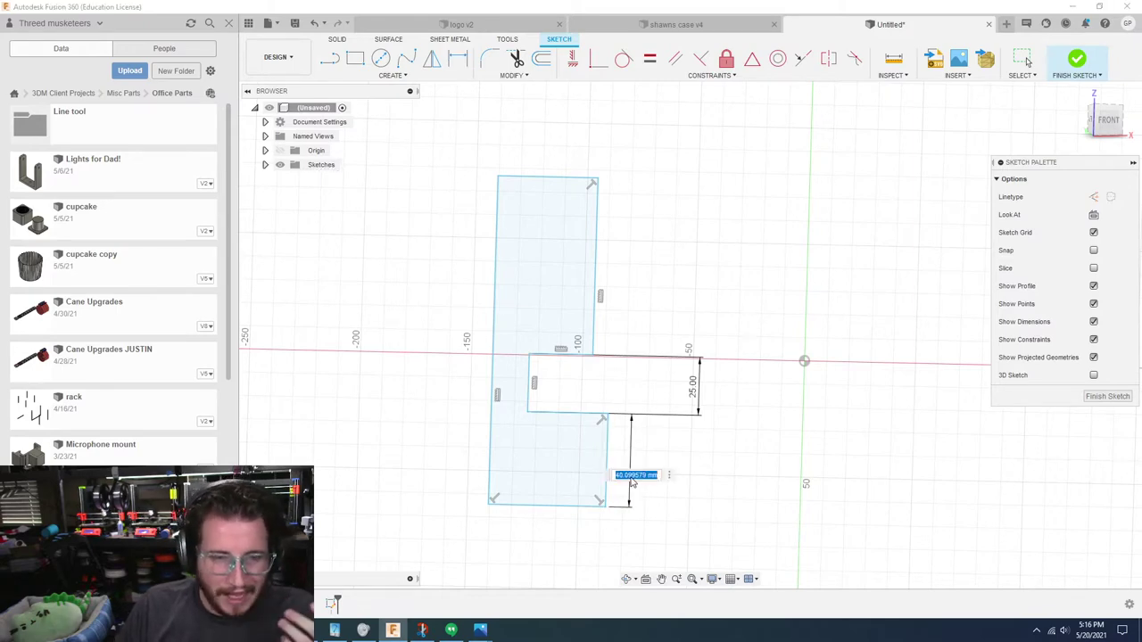
type("6.7")
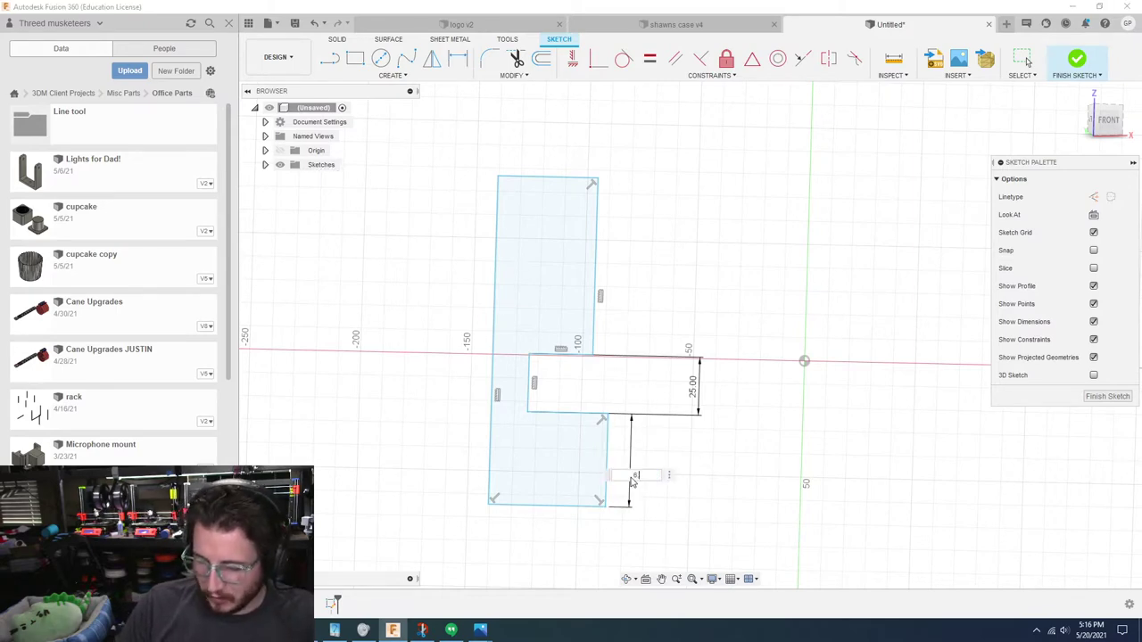
key("Return")
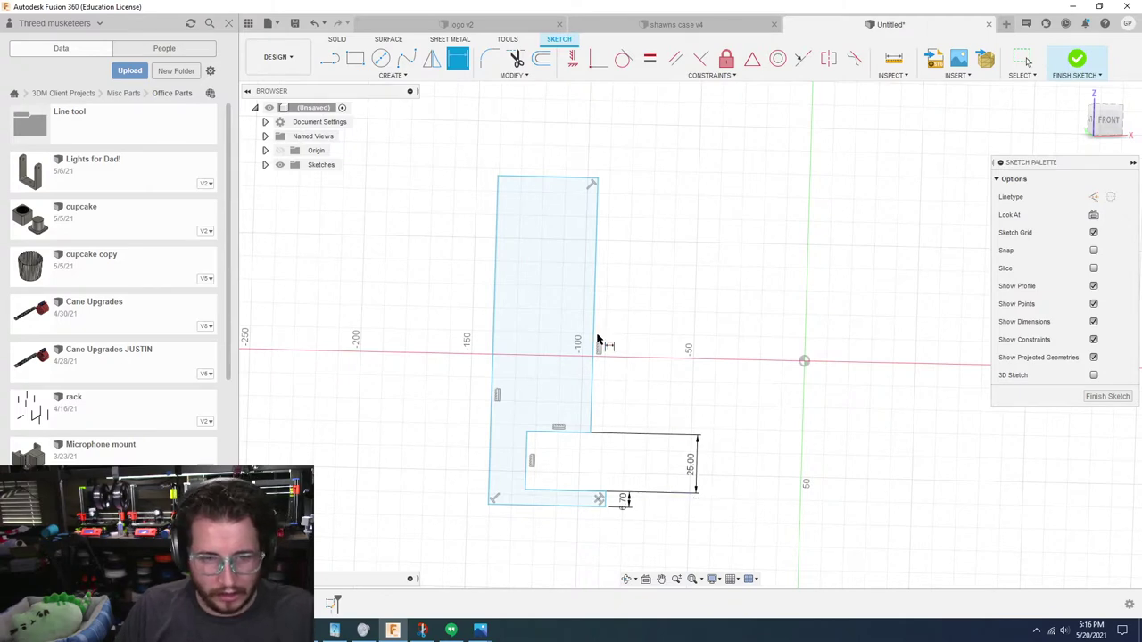
left_click(597, 344)
left_click(670, 354)
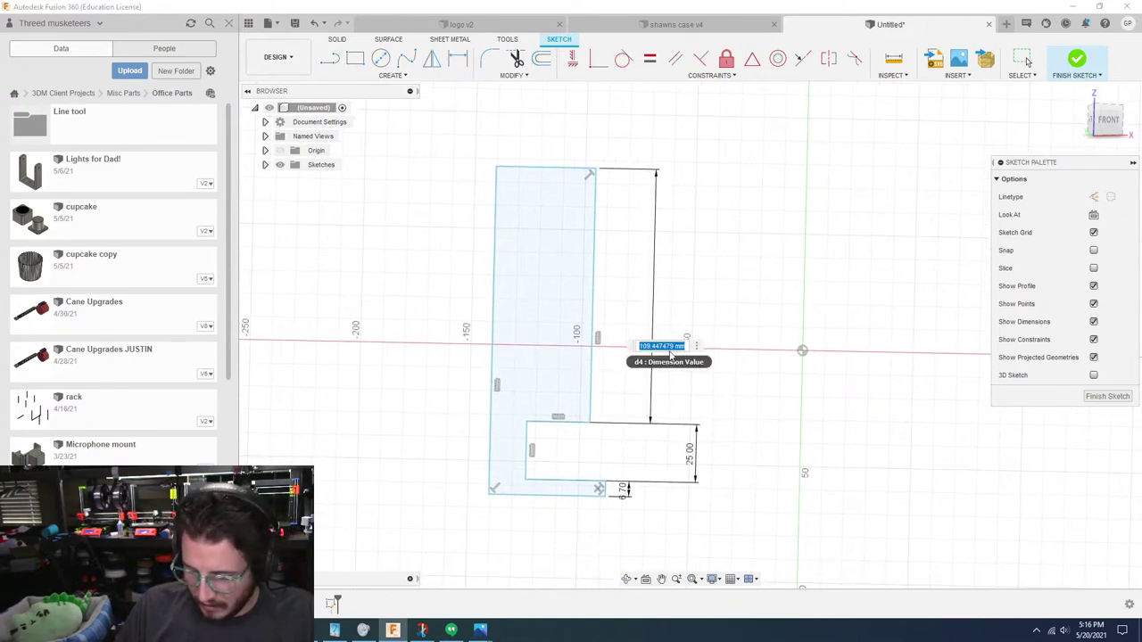
type("10")
key("Return")
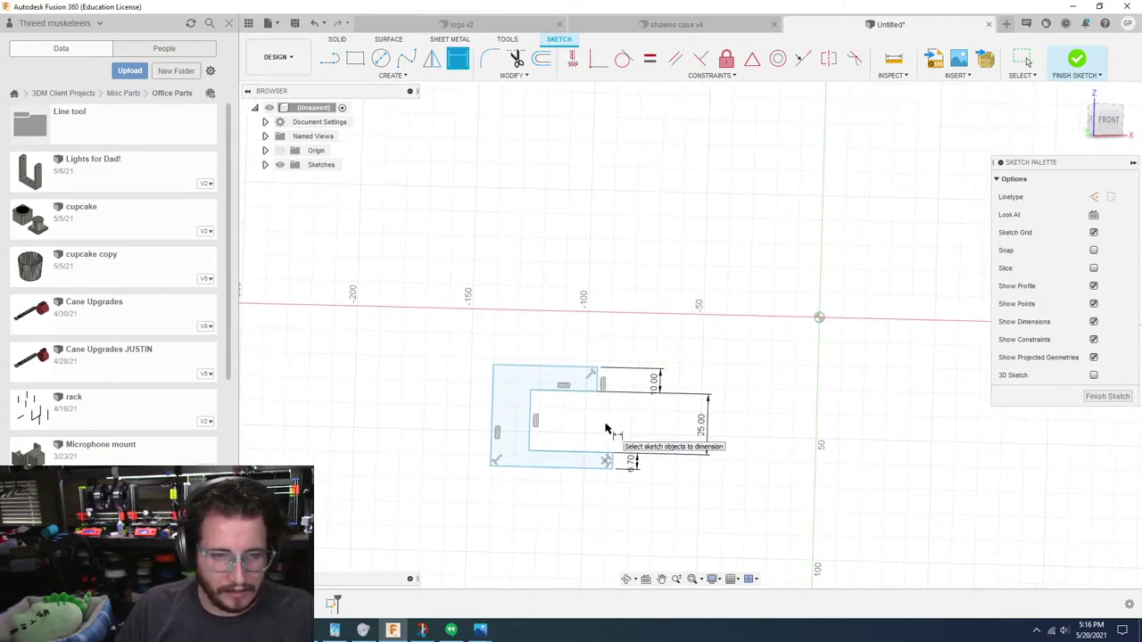
- Dimension the lower arm's inner edge at 20 mm and the profile's top edge at 30 mm
left_click(557, 455)
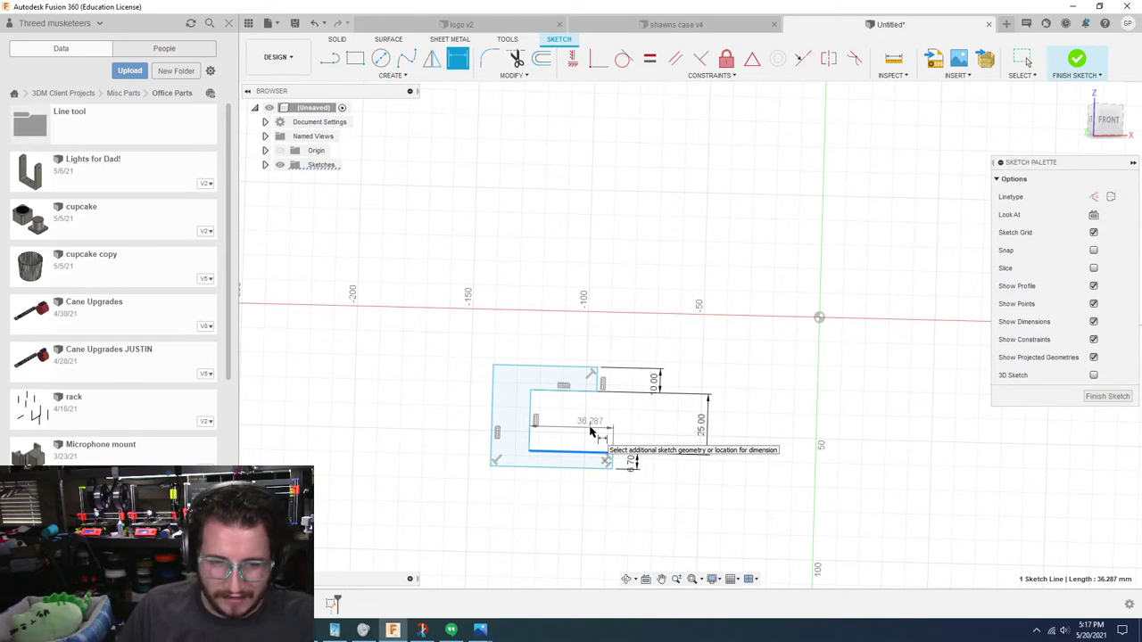
left_click(594, 433)
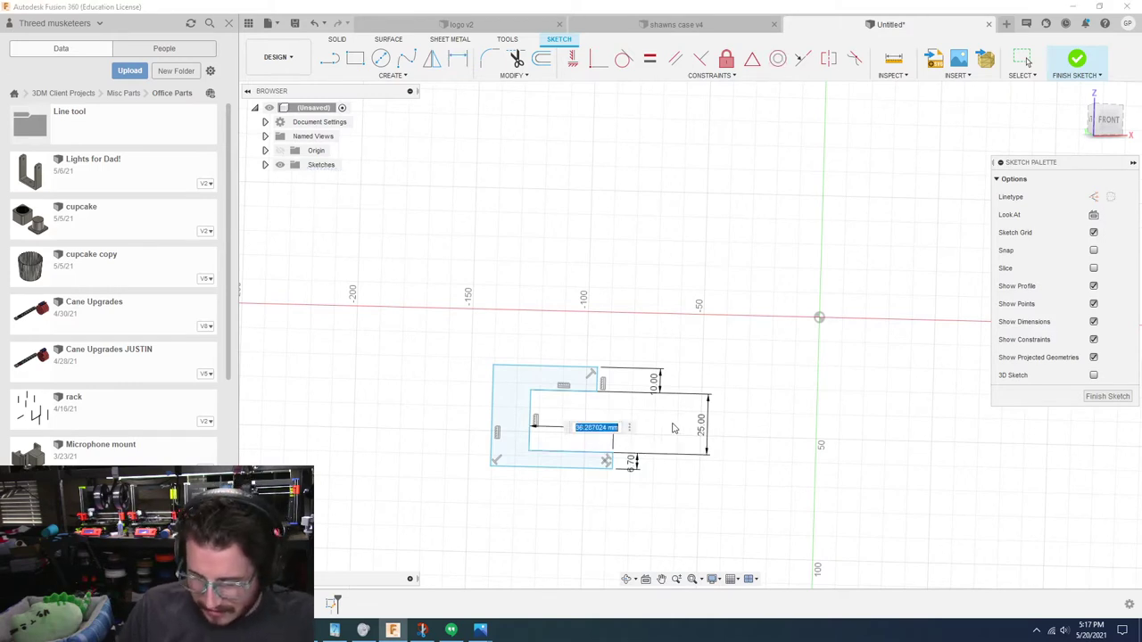
type("20")
key("Return")
left_click(540, 353)
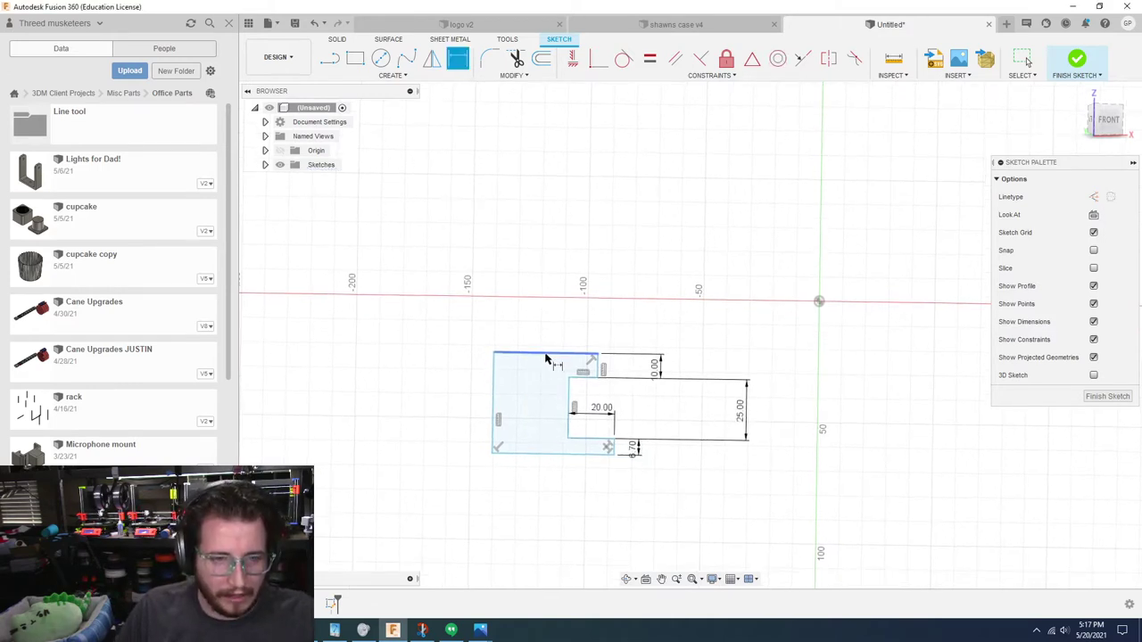
left_click(545, 312)
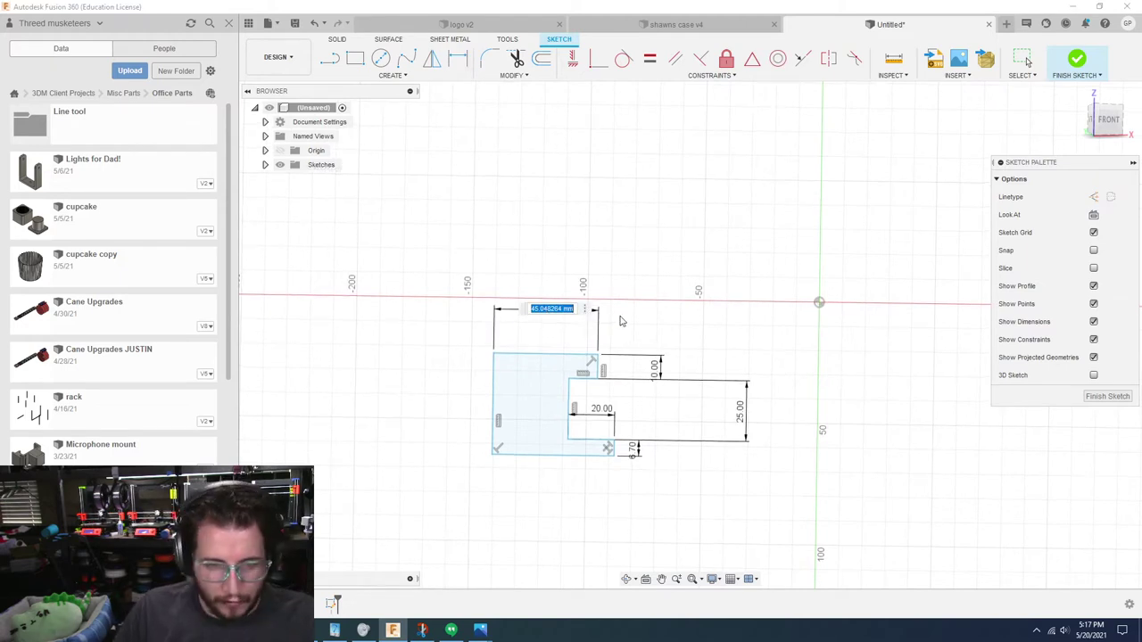
type("30")
key("Return")
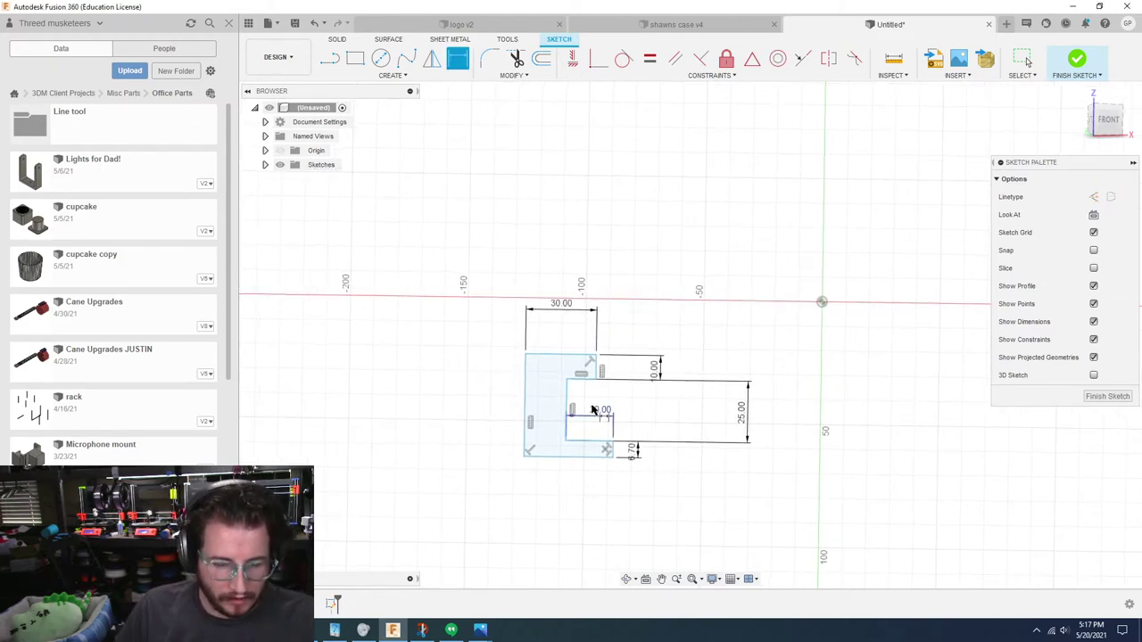
- Apply an Equal constraint to the inner horizontal edges of the upper and lower arms
left_click(650, 58)
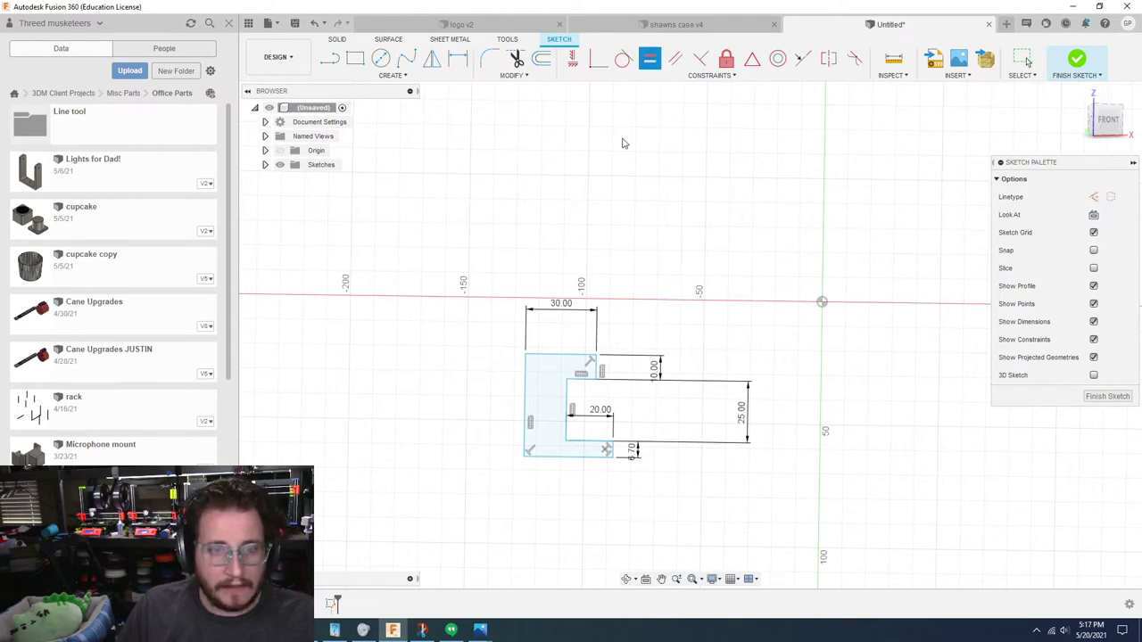
left_click(582, 381)
left_click(587, 442)
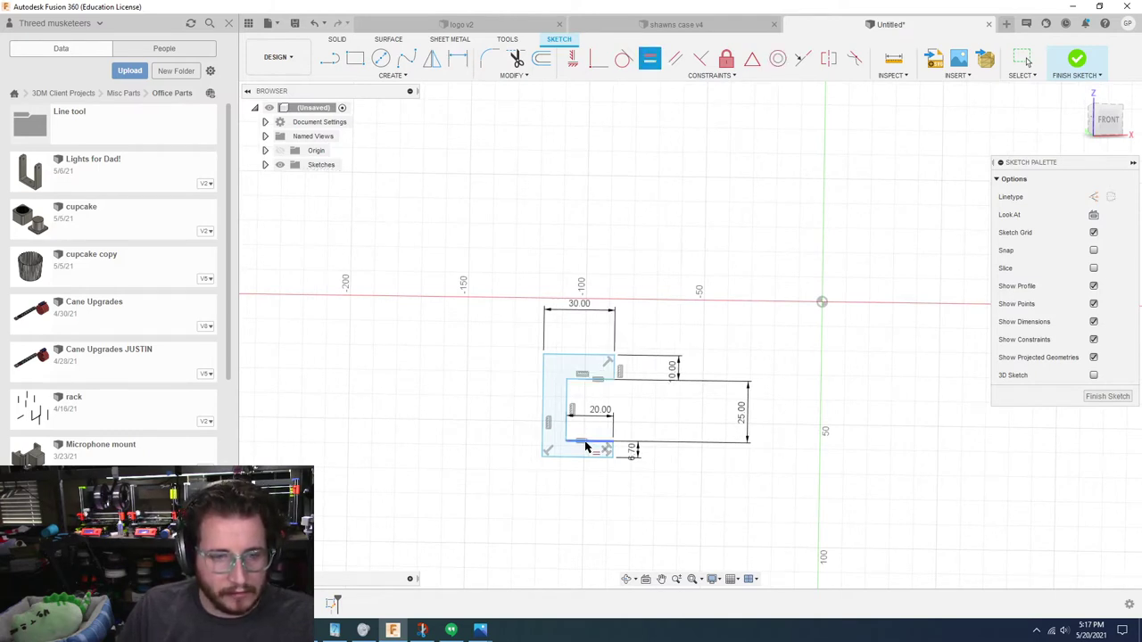
- Try to apply an Equal constraint to the profile's top and bottom outer edges
left_click(607, 355)
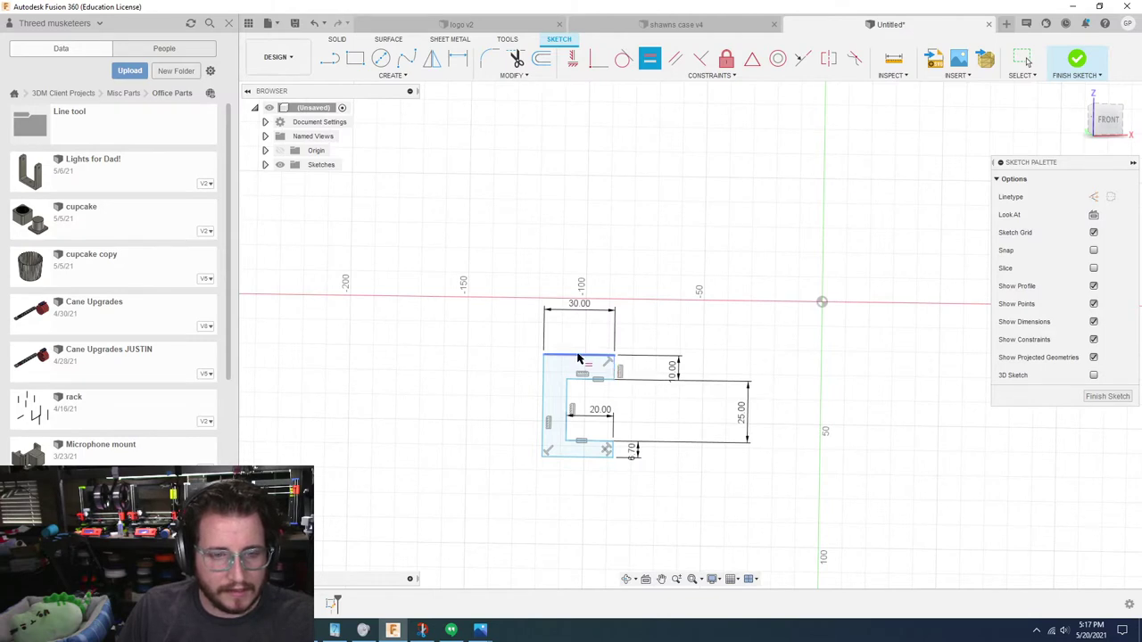
left_click(570, 456)
scroll(569, 479, "down", 1)
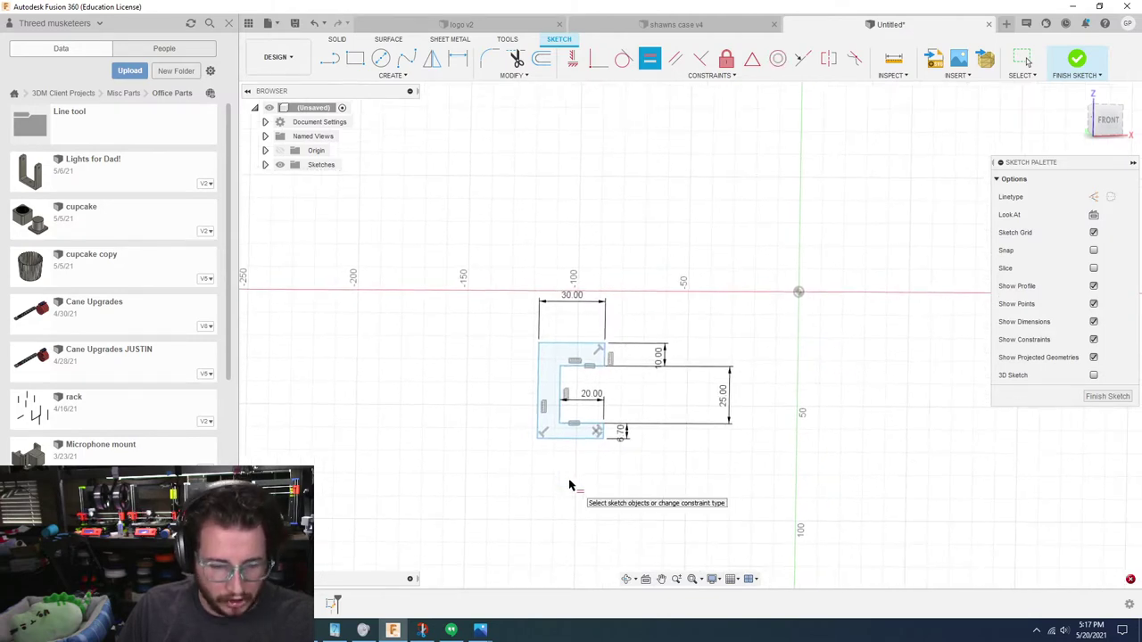
key("Escape")
- Place a sketch point at the midpoint of the profile's long outer vertical edge
left_click(386, 77)
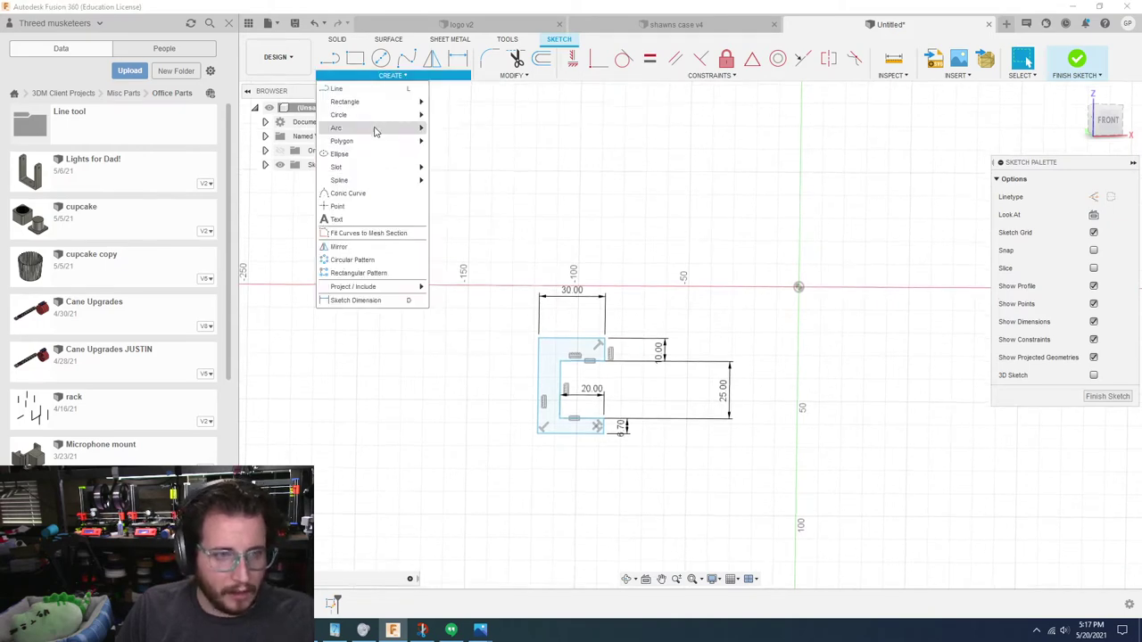
scroll(472, 359, "up", 4)
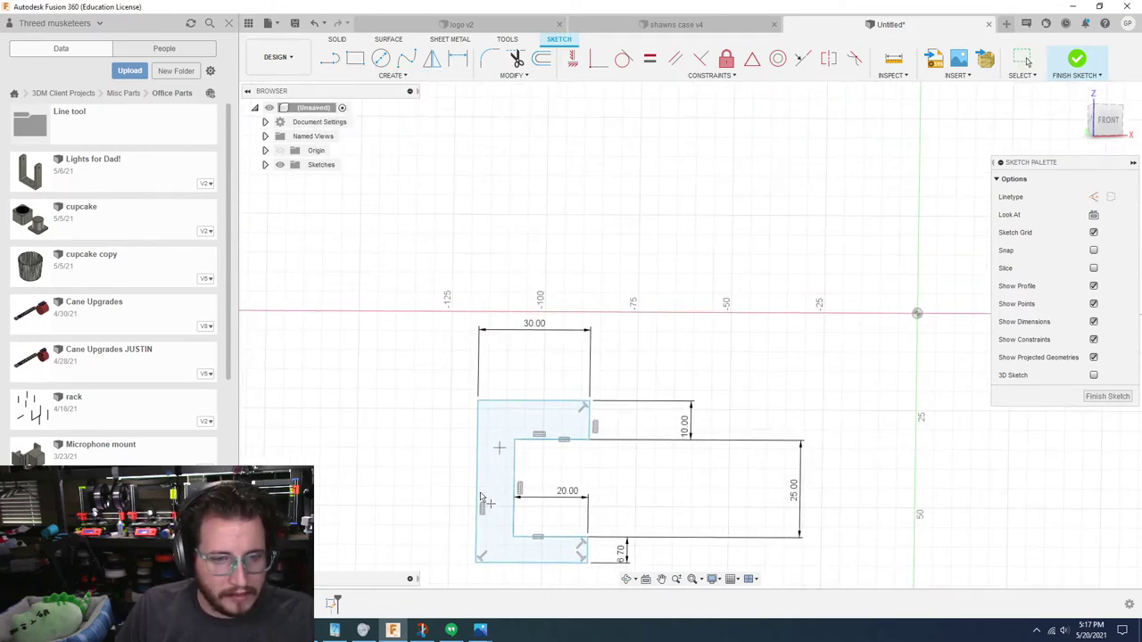
scroll(476, 491, "down", 3)
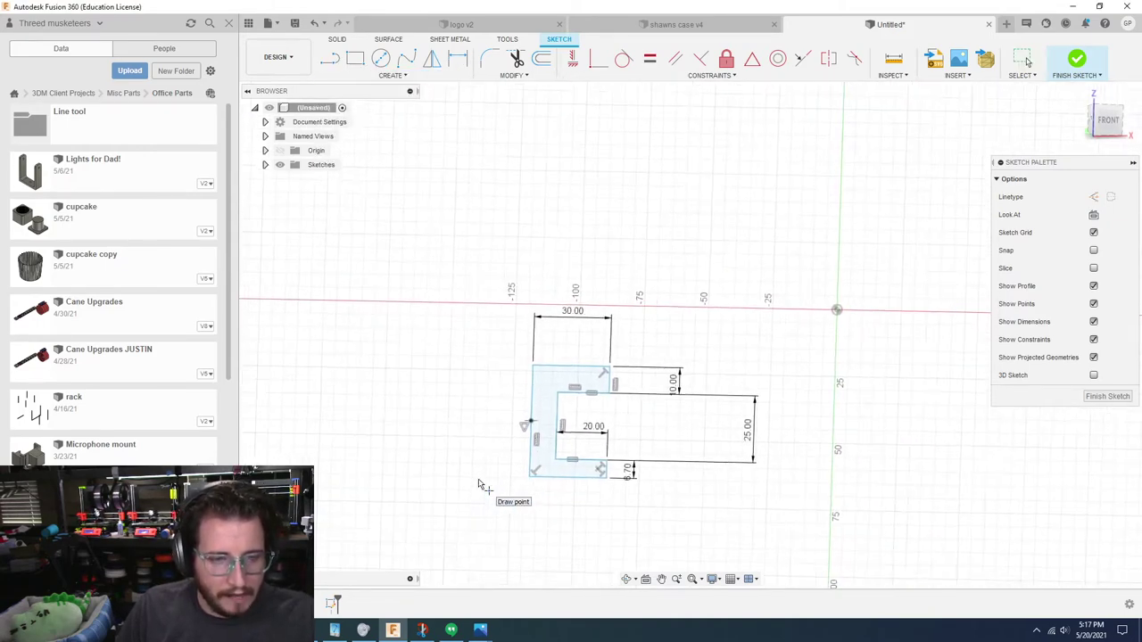
- Draw a horizontal construction line about 200 mm long from the origin in the negative X direction
key("l")
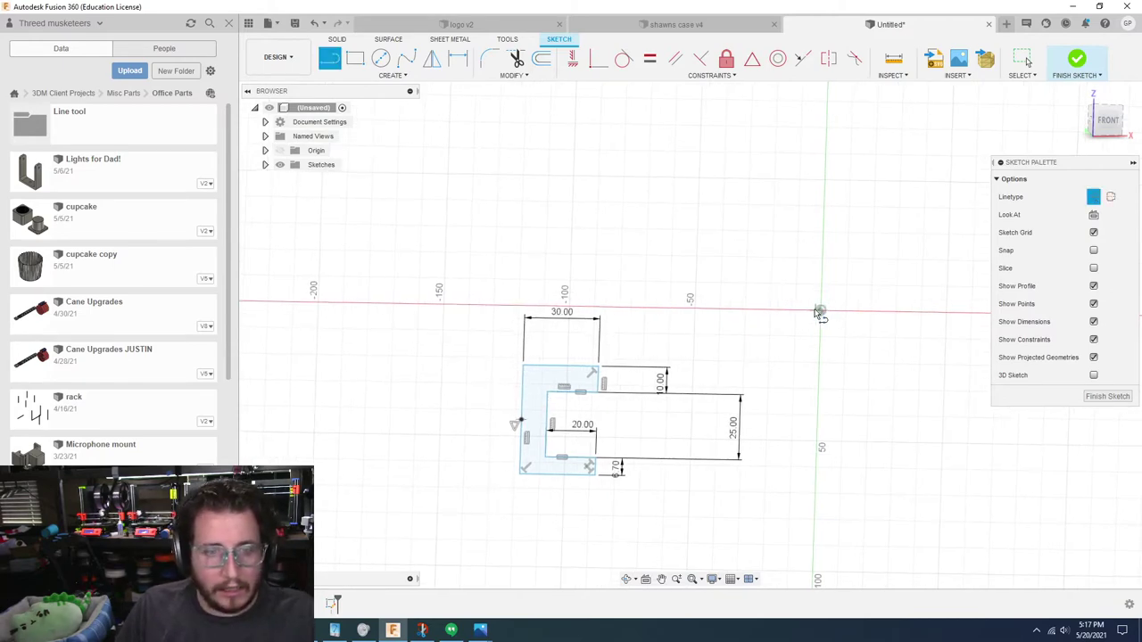
left_click(819, 311)
key("Escape")
key("l")
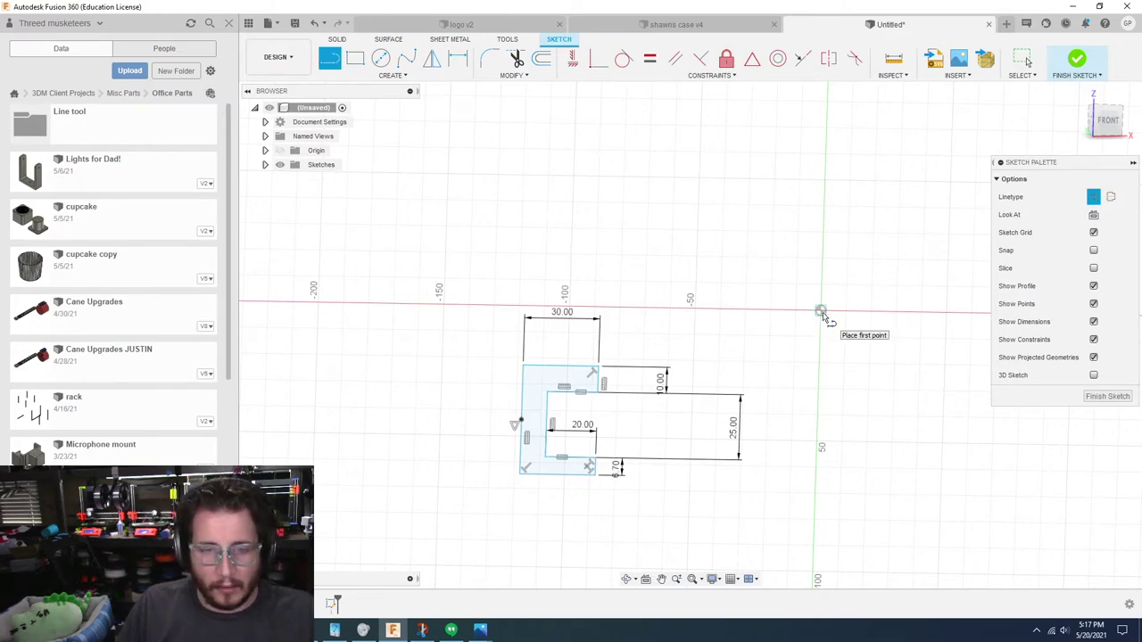
scroll(821, 319, "down", 2)
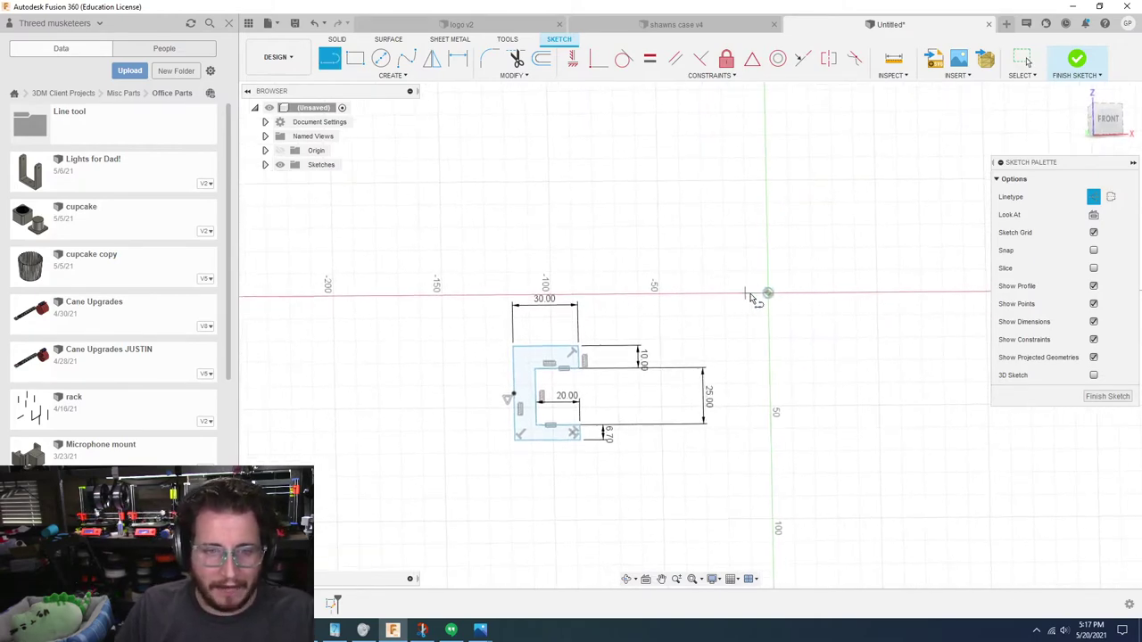
left_click(769, 293)
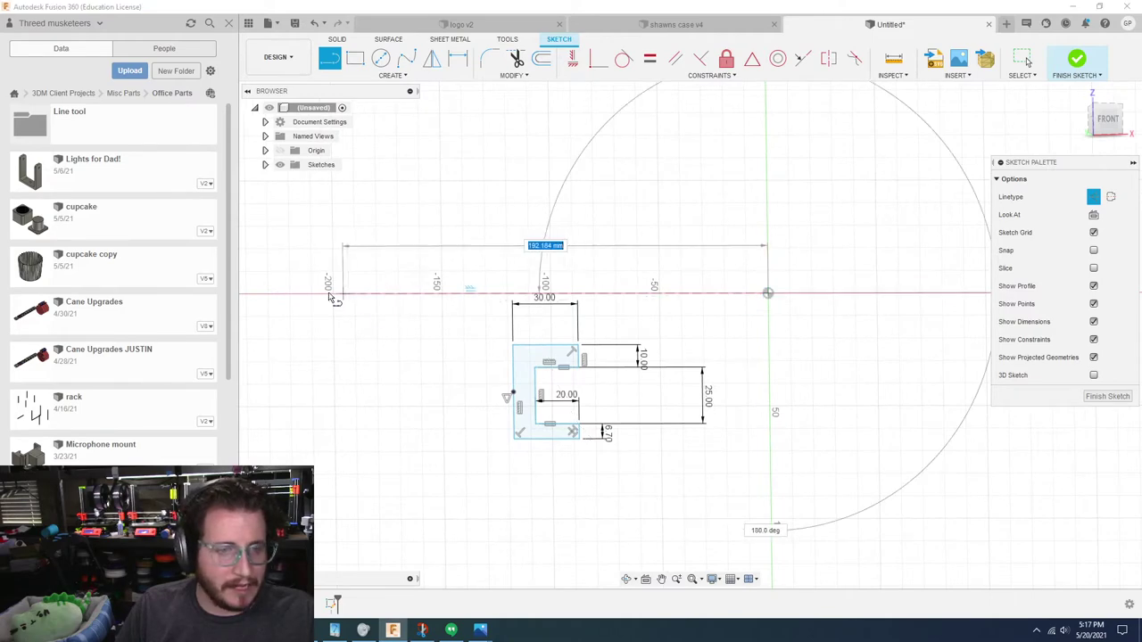
left_click(327, 294)
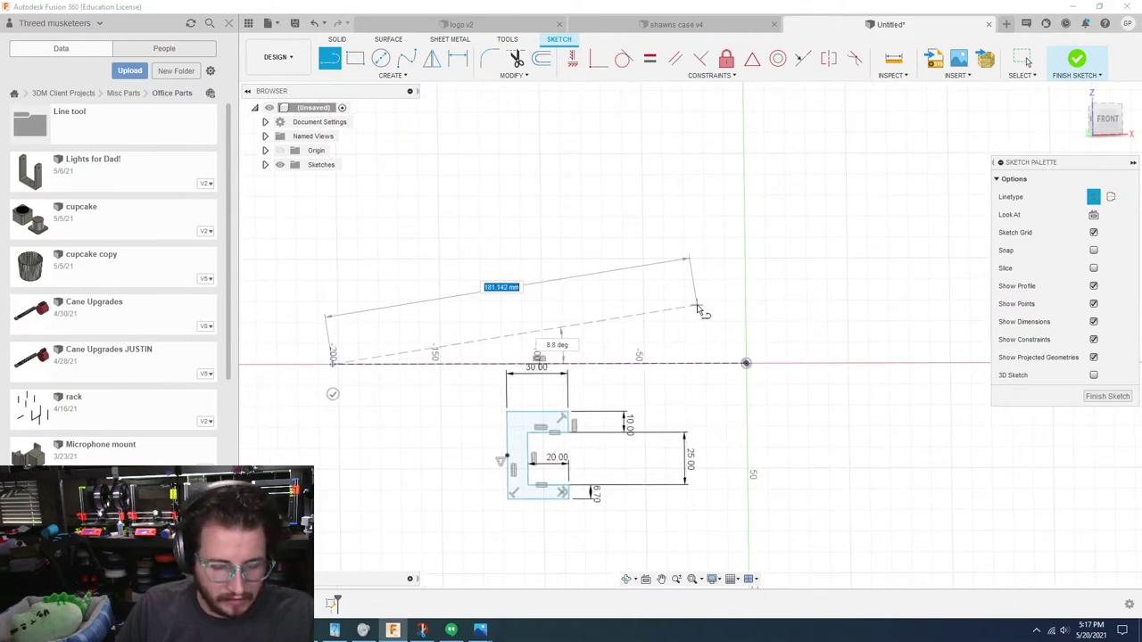
key("Escape")
- Draw a vertical construction line upward from the origin
key("l")
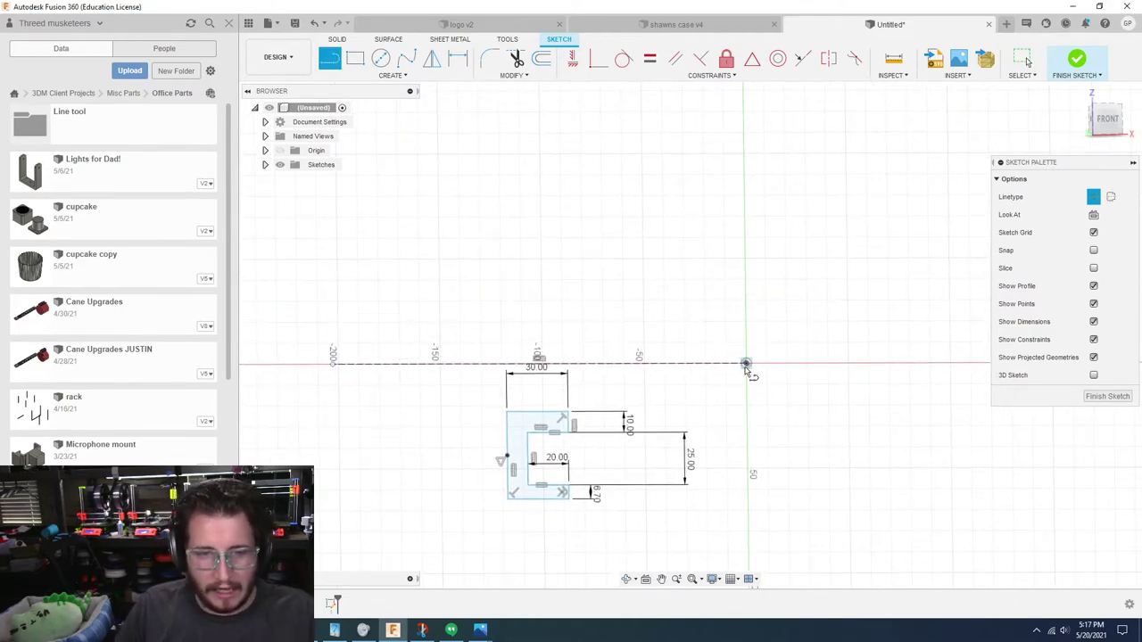
left_click(746, 364)
left_click(745, 111)
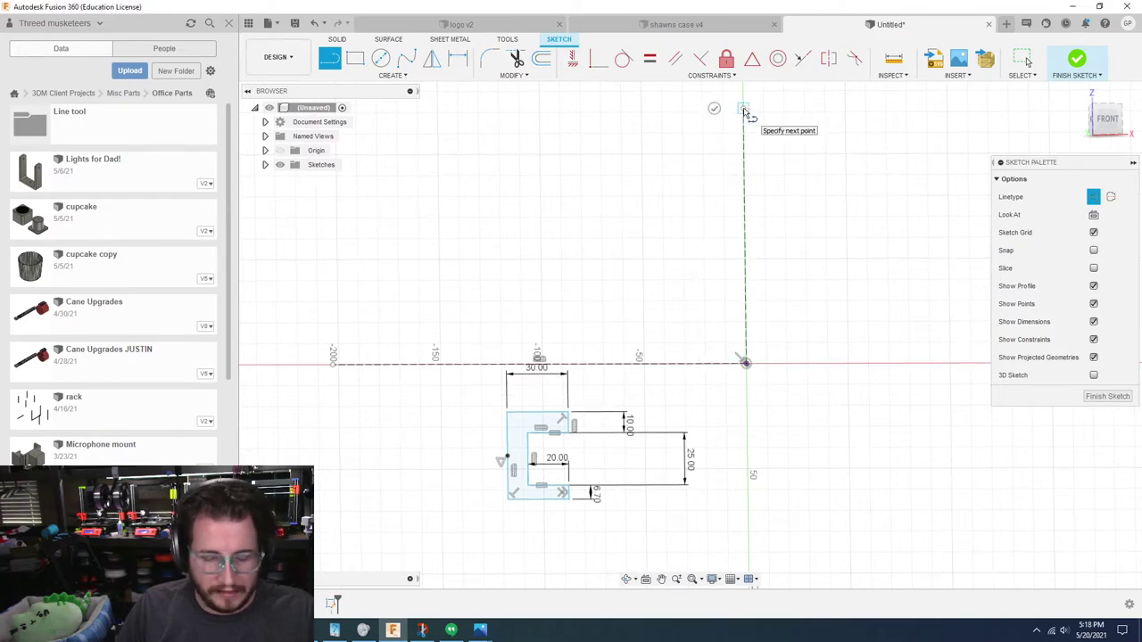
key("Escape")
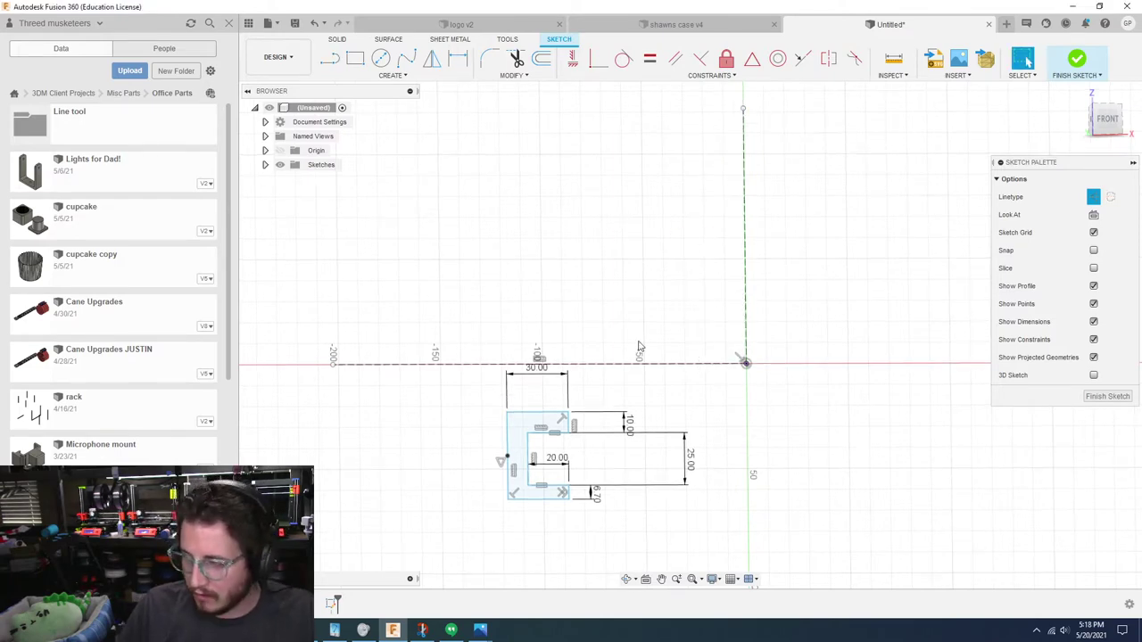
- Make the midpoint of the profile's outer edge coincident with the horizontal construction line
middle_click_drag(624, 365, 643, 322)
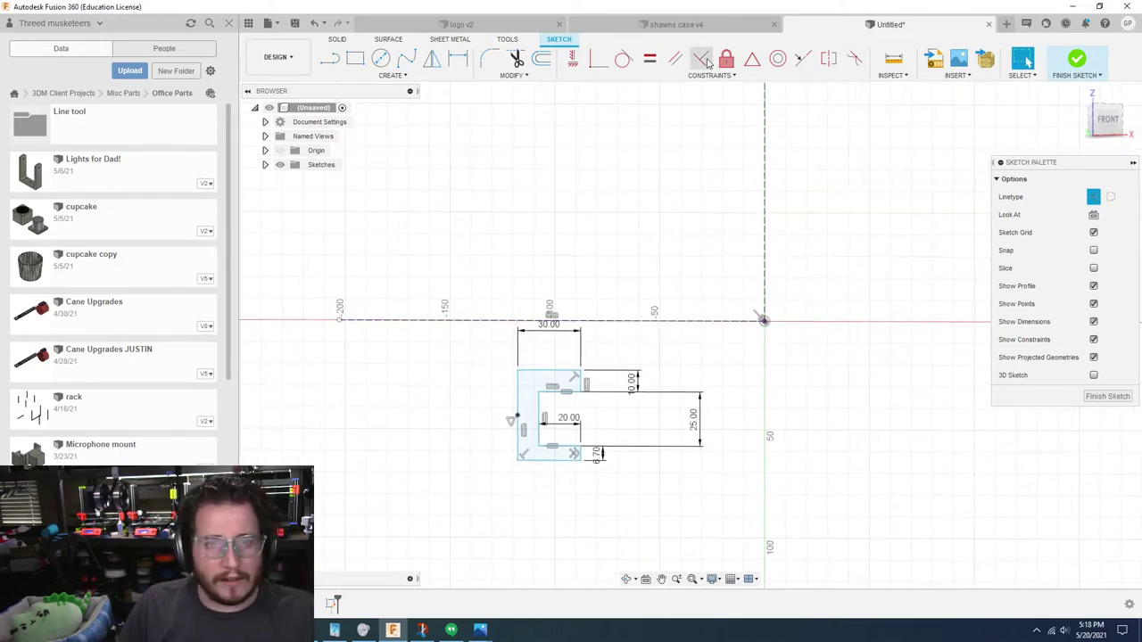
left_click(518, 418)
left_click(587, 59)
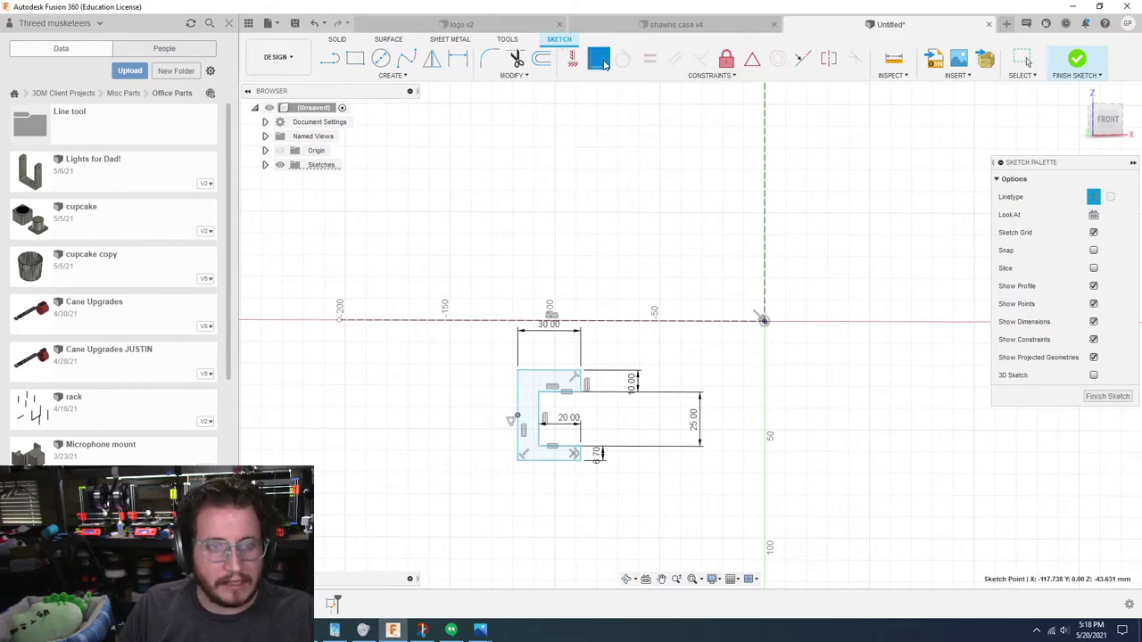
left_click(454, 321)
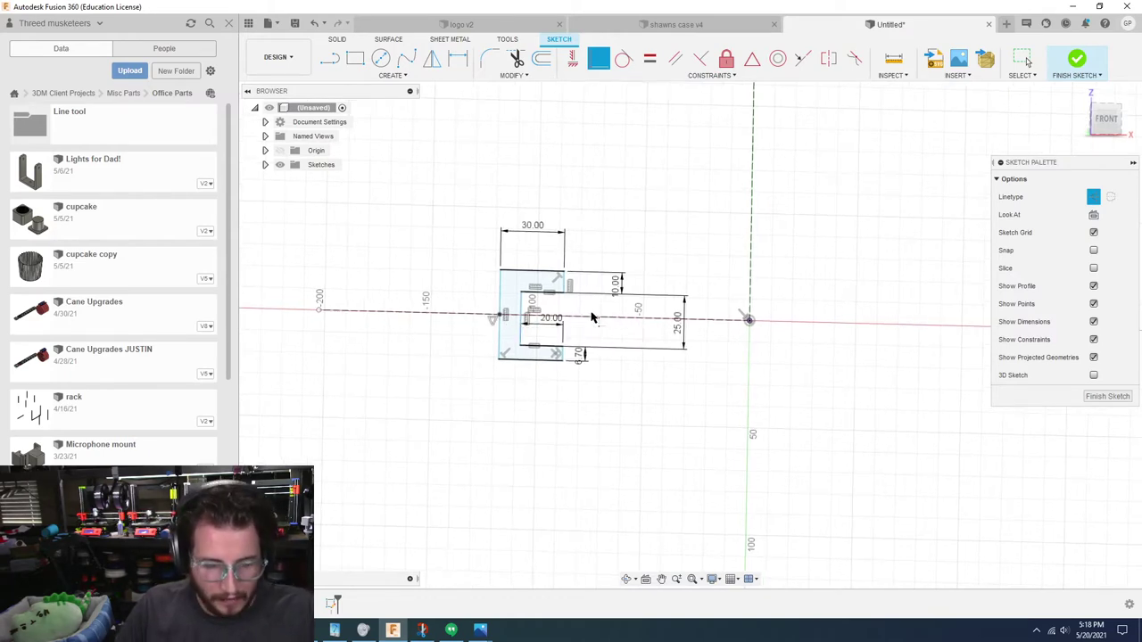
- Dimension the horizontal distance between the outer edge's midpoint and the origin, and finish the sketch
key("d")
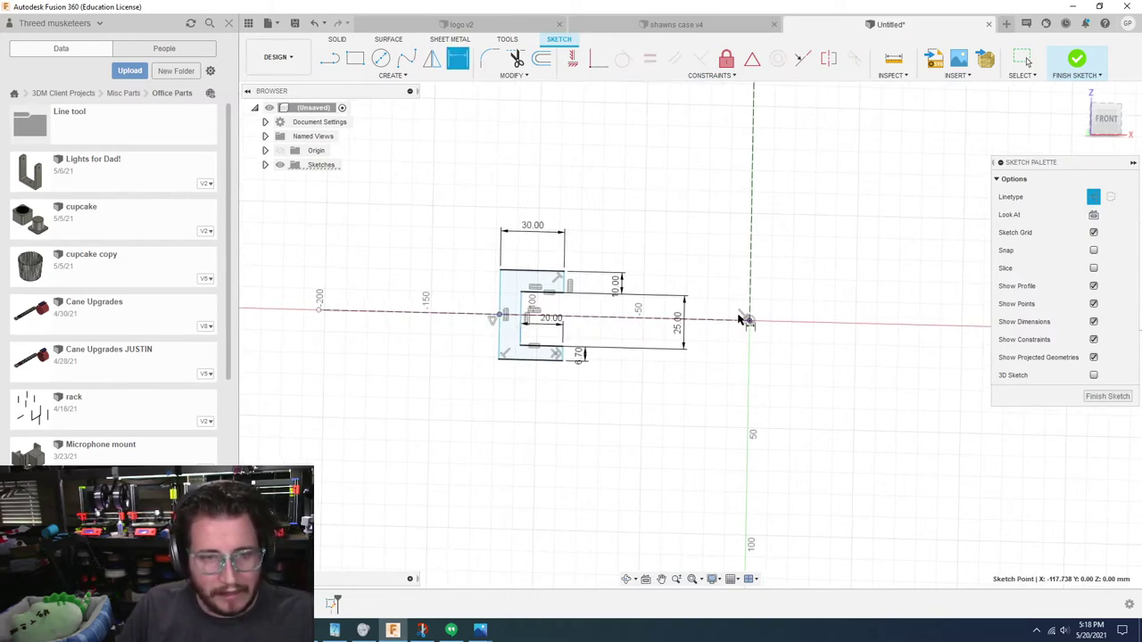
left_click(747, 321)
left_click(699, 198)
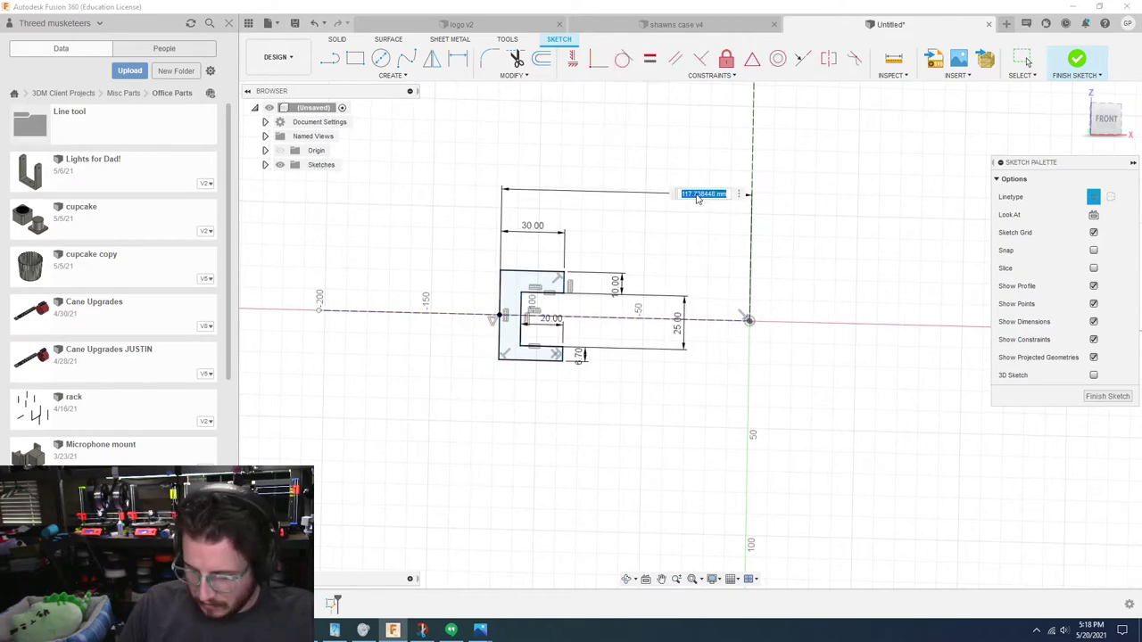
key("Return")
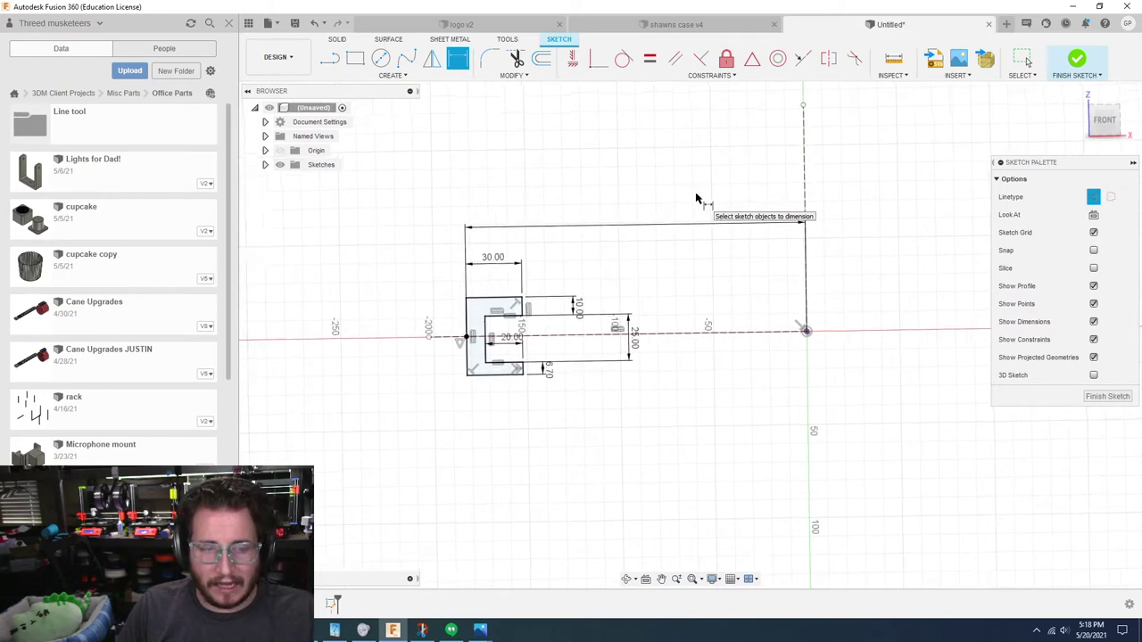
scroll(696, 198, "up", 3)
left_click(1108, 398)
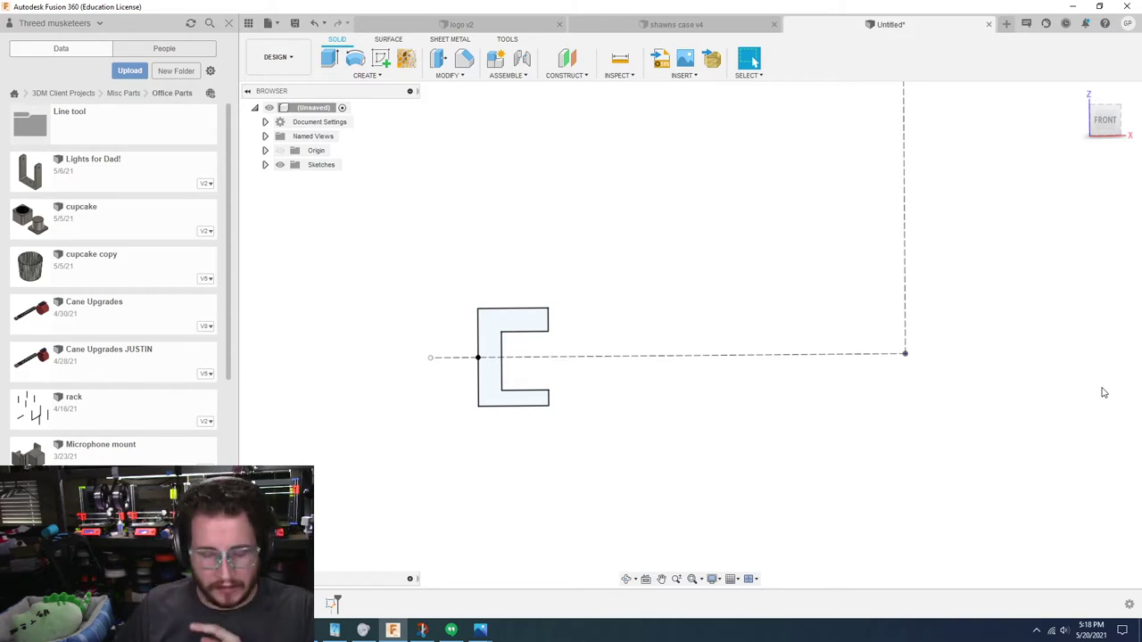
- Extrude the C-shaped profile 110 mm as a new body
key("e")
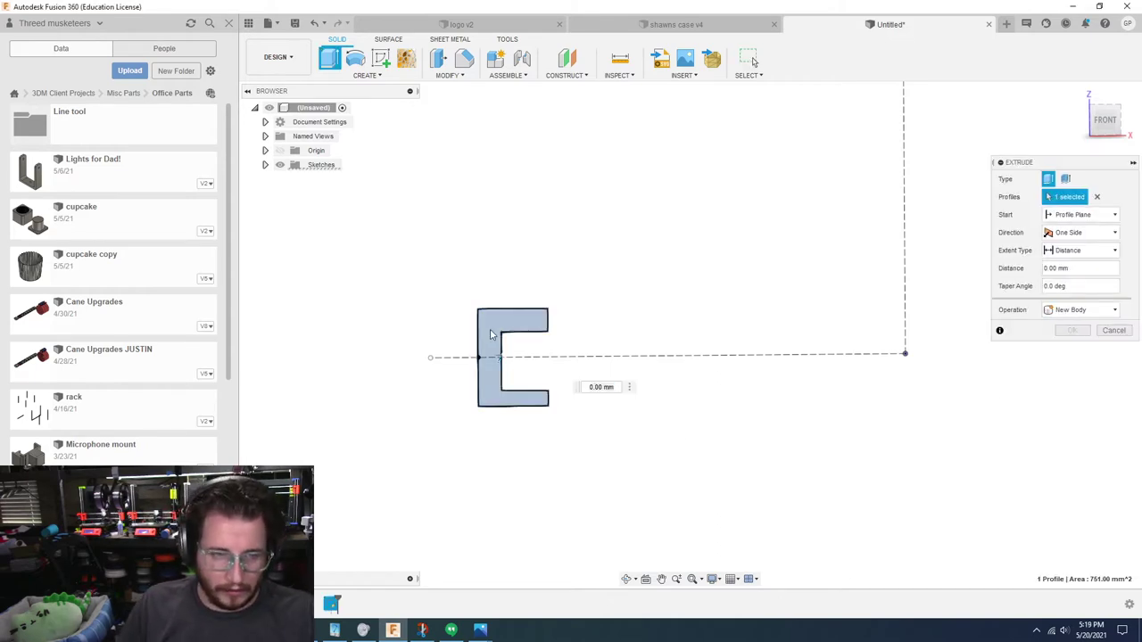
left_click(491, 335)
middle_click_drag(495, 339, 538, 391, "shift")
left_click(495, 335)
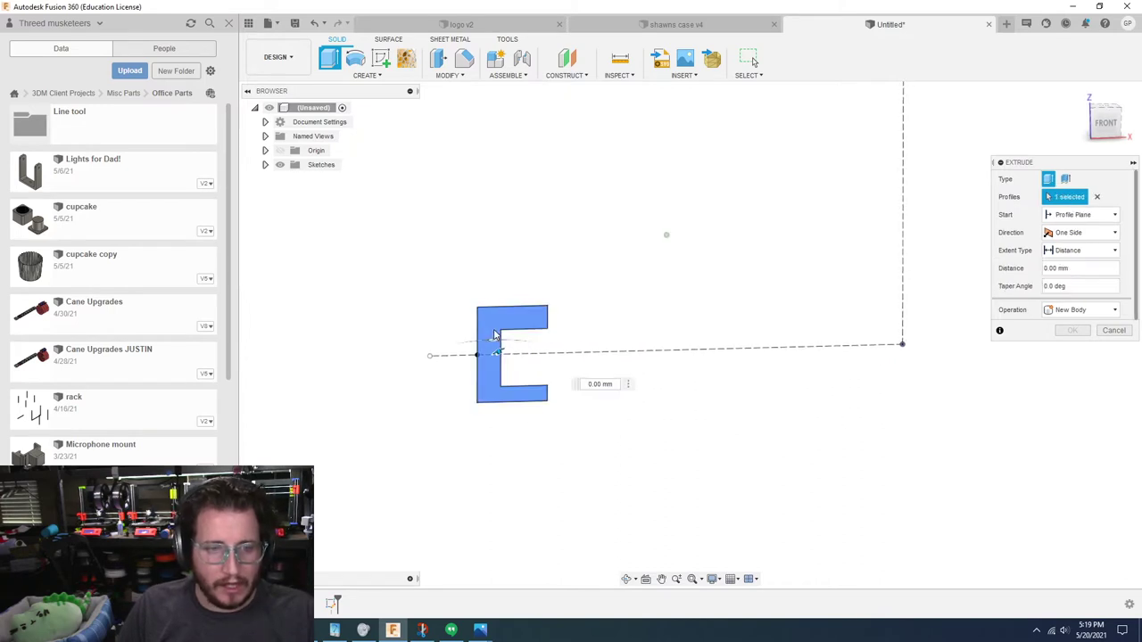
middle_click_drag(495, 335, 723, 344, "shift")
type("110")
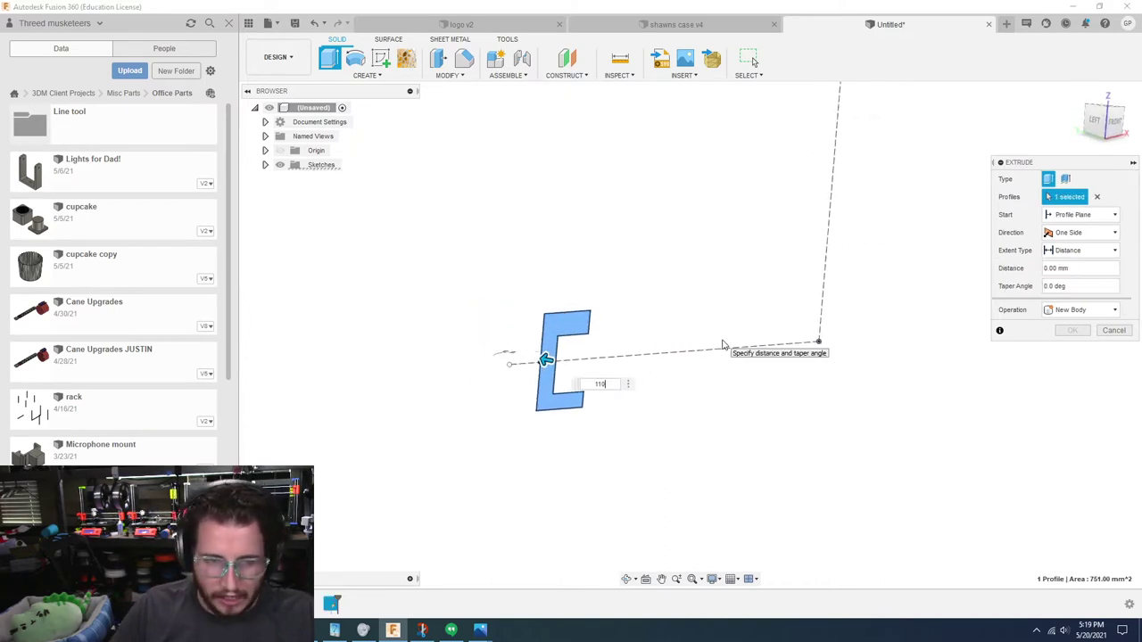
key("Return")
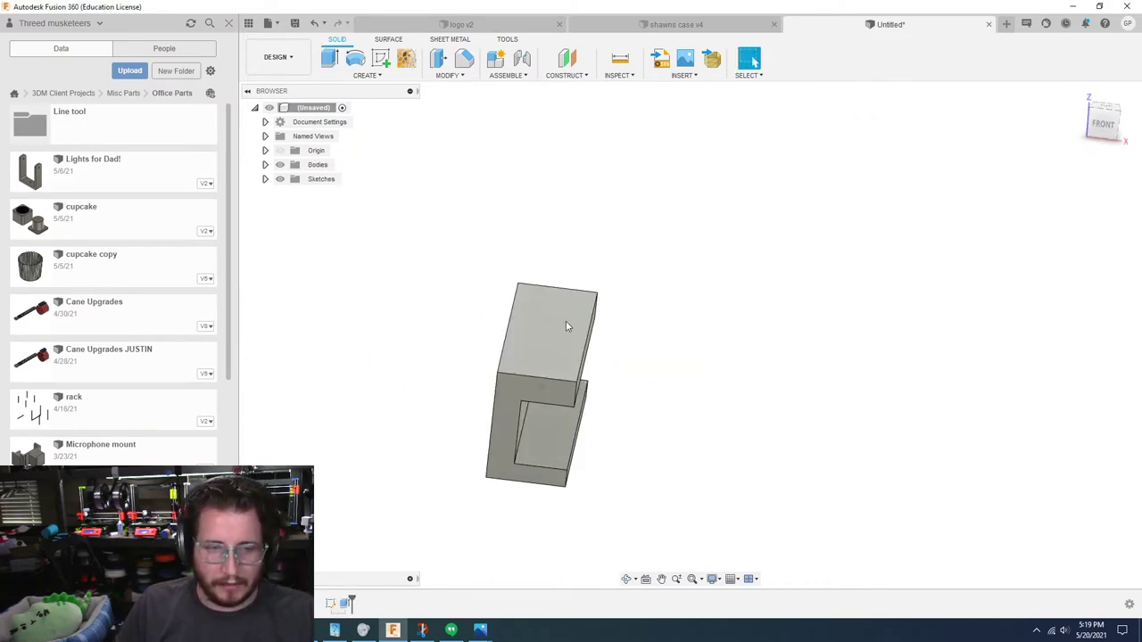
- Make Sketch1 visible again alongside the extruded body
middle_click_drag(566, 325, 527, 364, "shift")
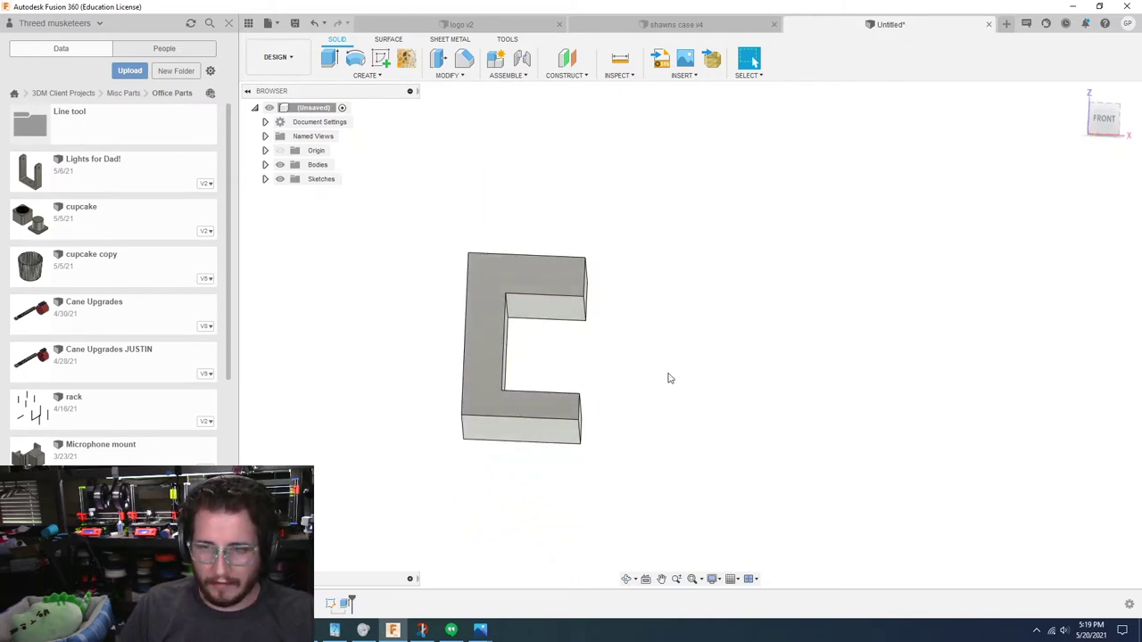
middle_click_drag(669, 378, 668, 378, "shift")
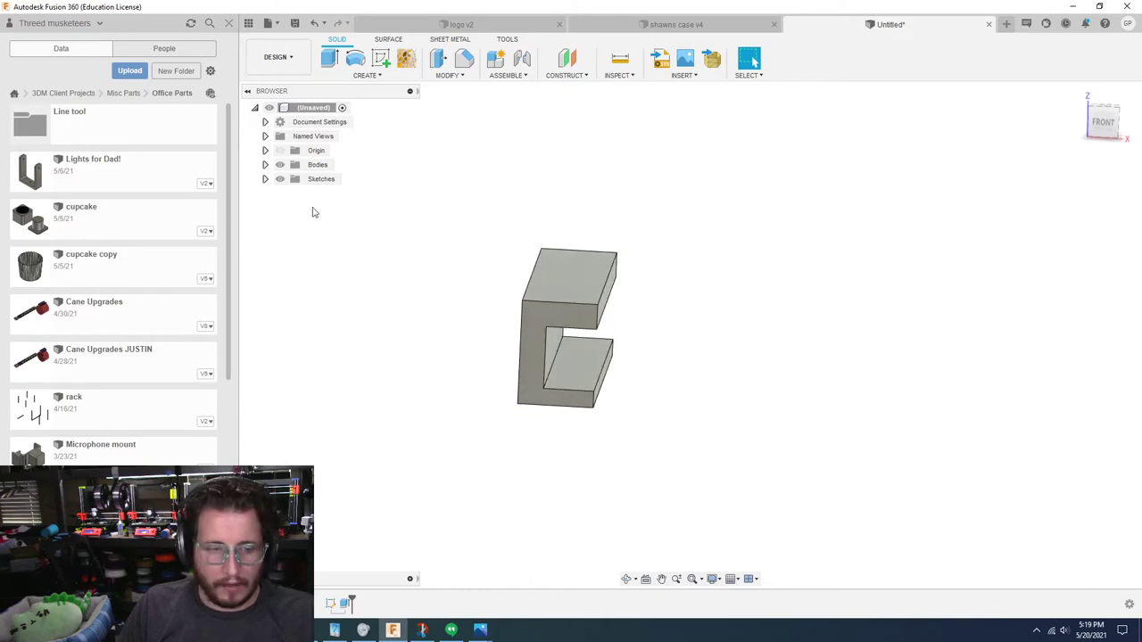
left_click(265, 178)
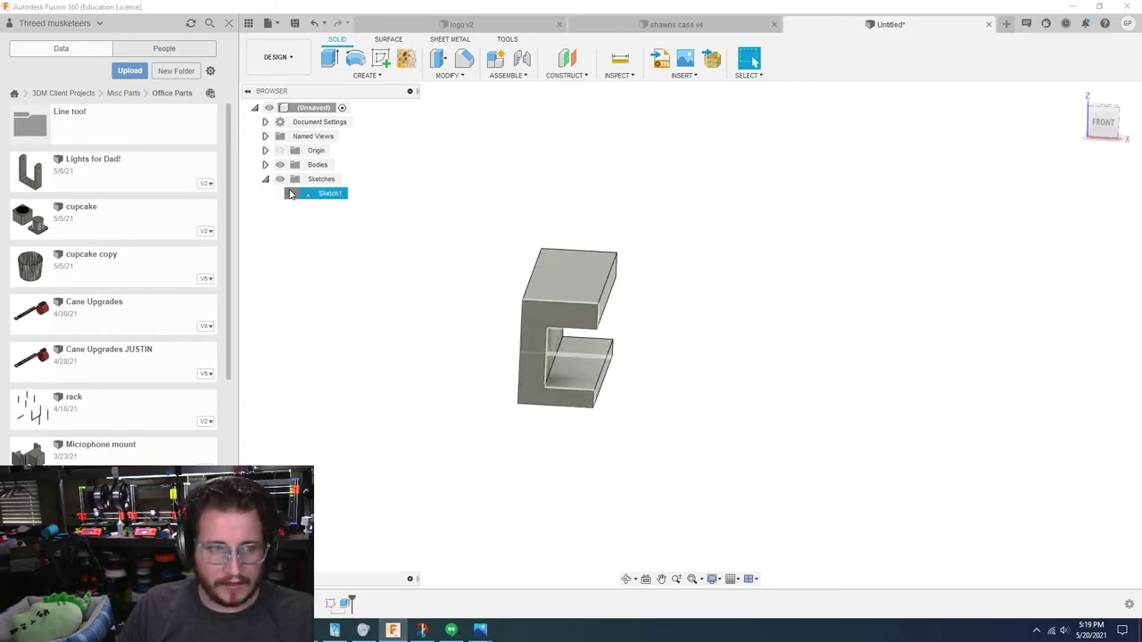
left_click(290, 194)
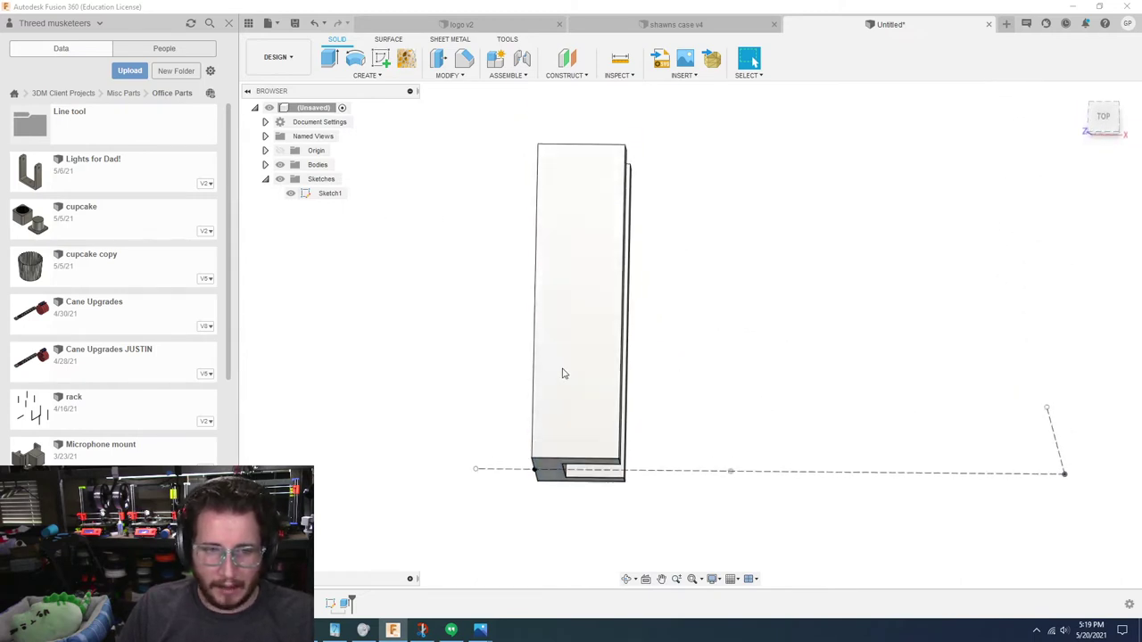
- Create a sketch on the body's long top face and project that face's outline into it
left_click(382, 59)
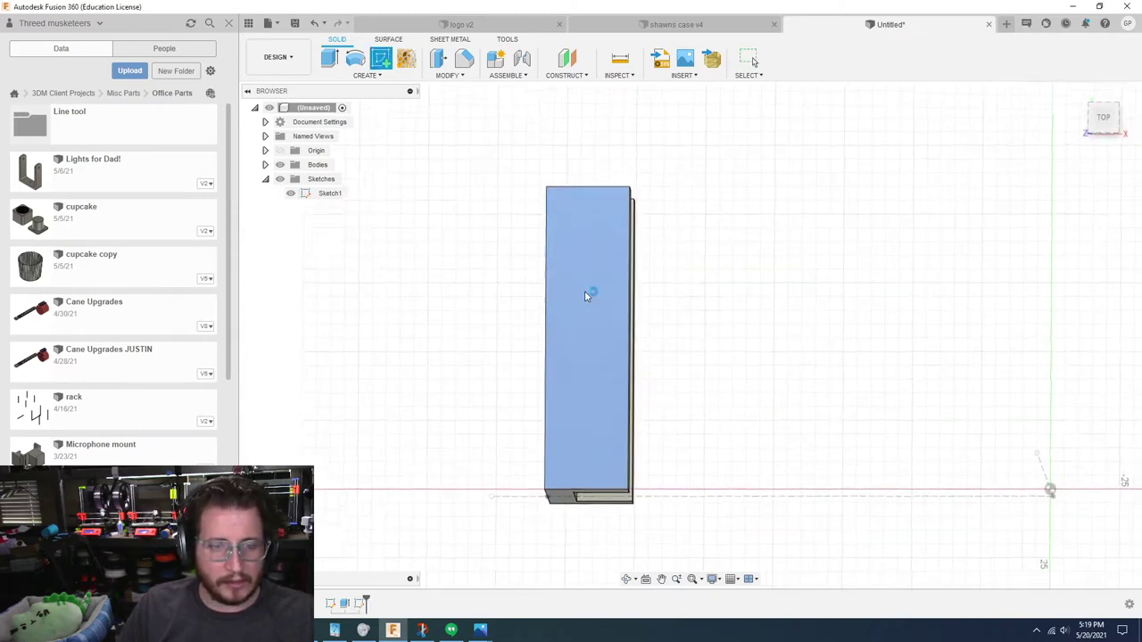
left_click(588, 295)
key("p")
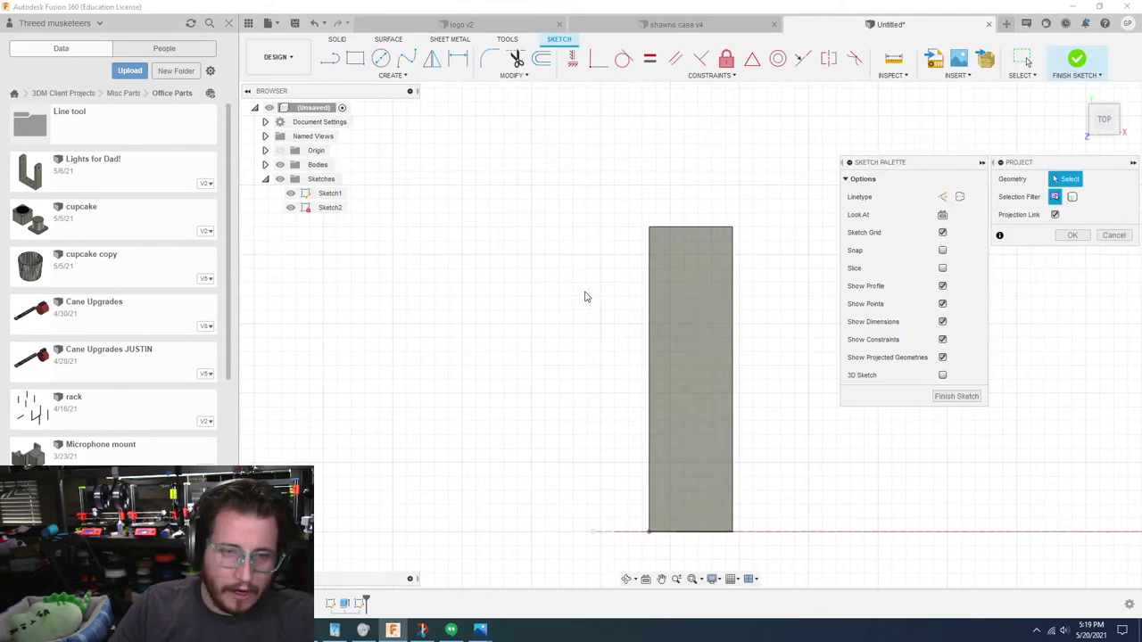
middle_click_drag(584, 295, 780, 301, "shift")
left_click(627, 226)
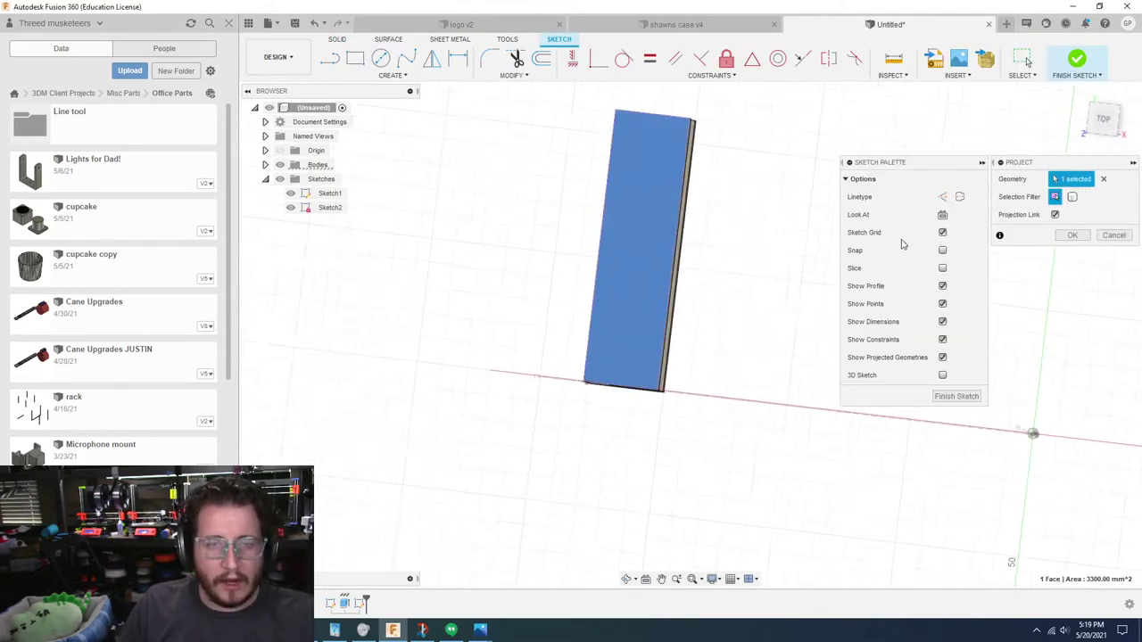
left_click(1073, 235)
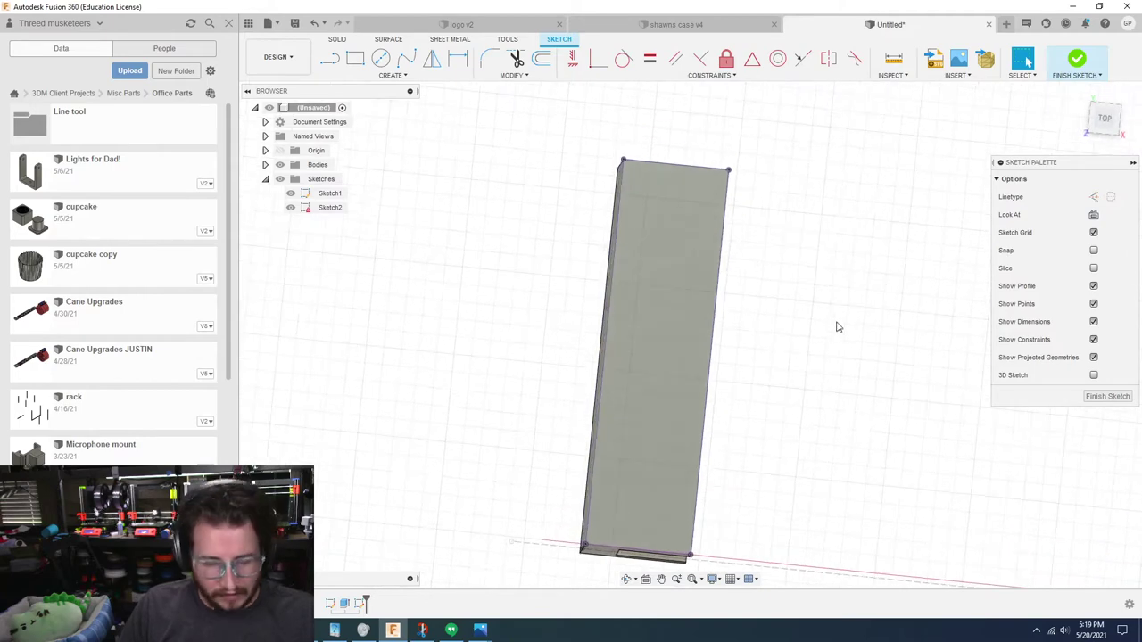
- Draw two diagonal construction lines connecting the opposite corners of the projected top face
key("l")
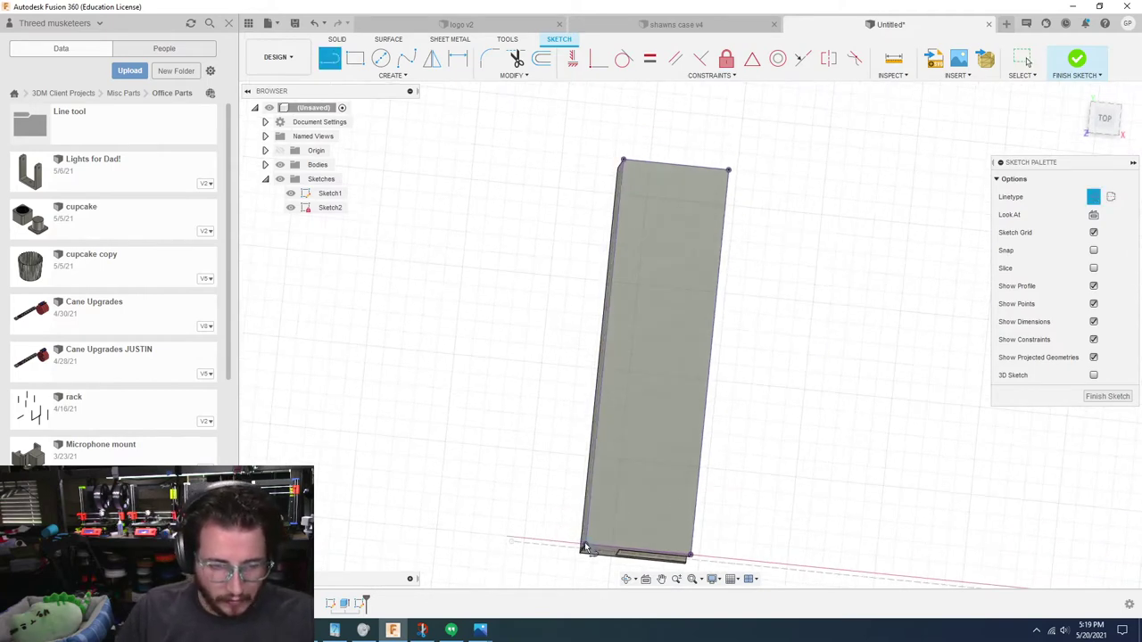
left_click(585, 547)
left_click(728, 170)
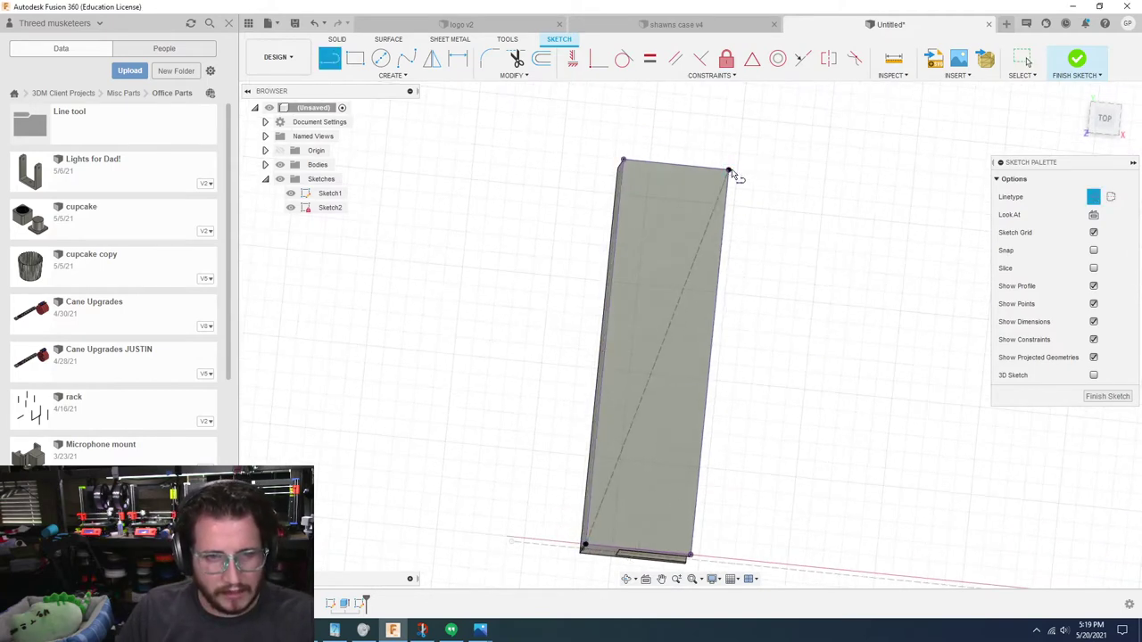
double_click(690, 554)
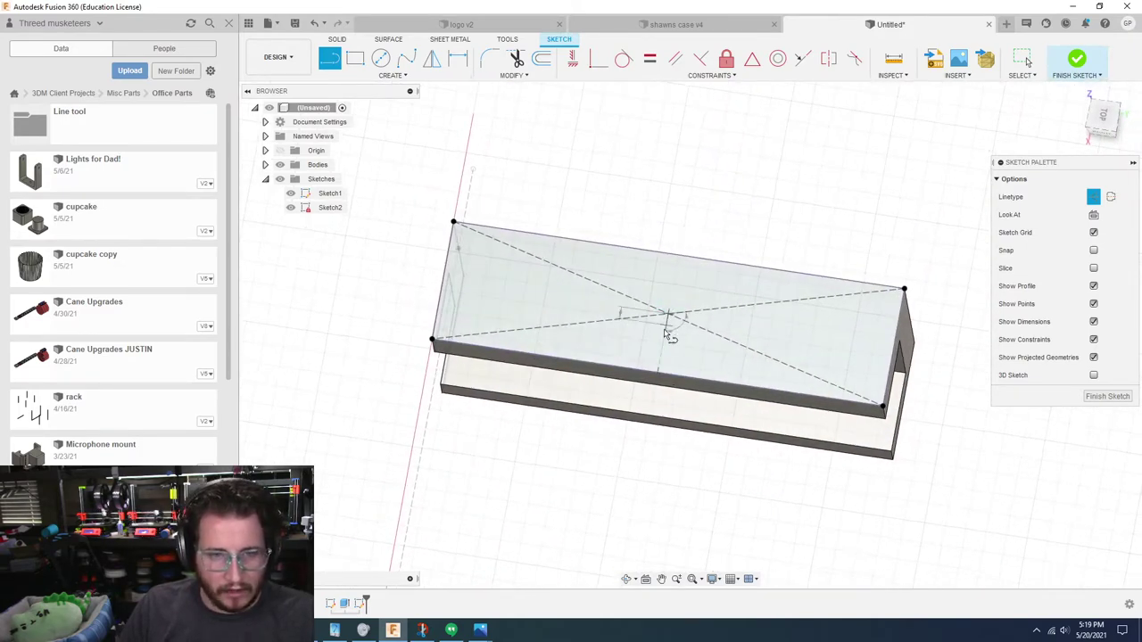
- Draw a construction line from the diagonals' intersection perpendicular to the top face's front long edge
left_click(657, 374)
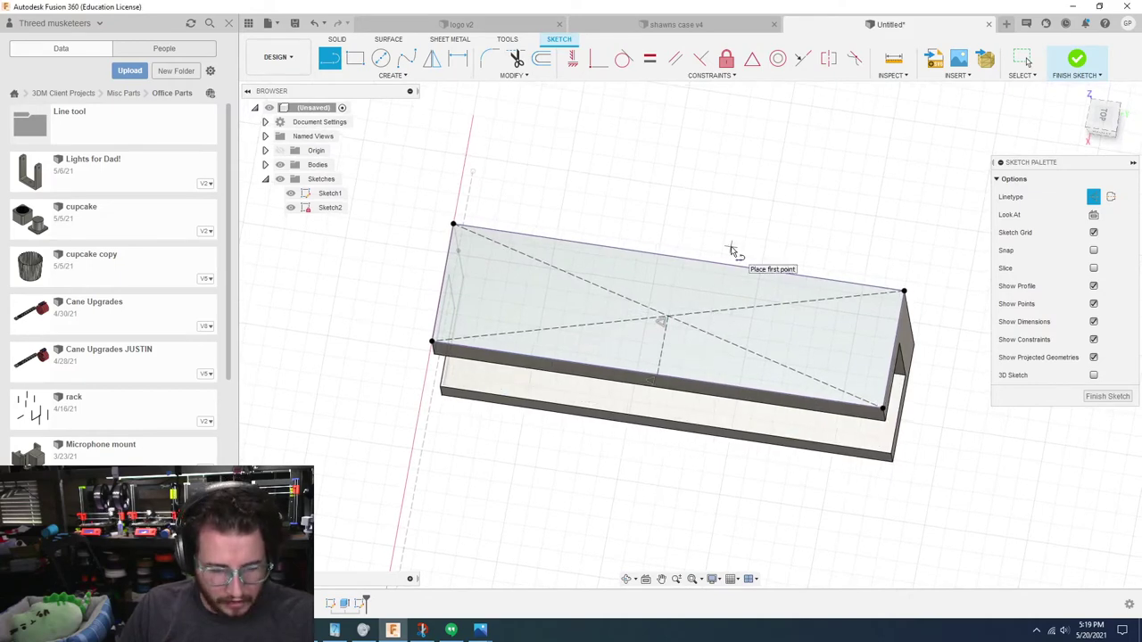
key("Escape")
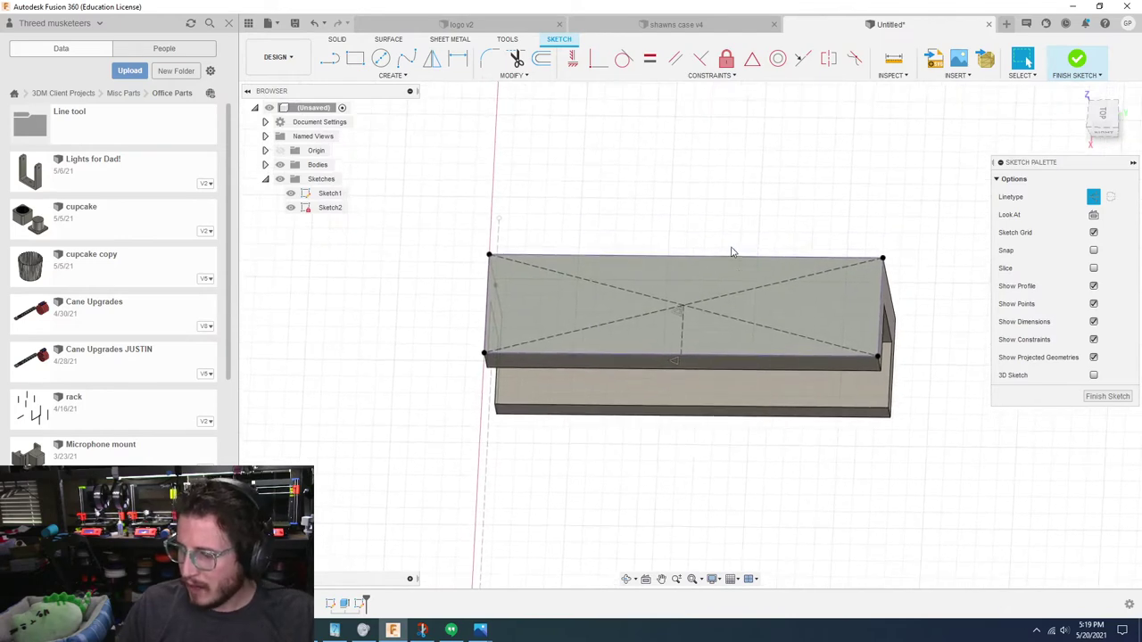
- Project the channel's inner face into the sketch with construction linetype and delete the resulting 110 mm line
middle_click_drag(732, 253, 806, 533, "shift")
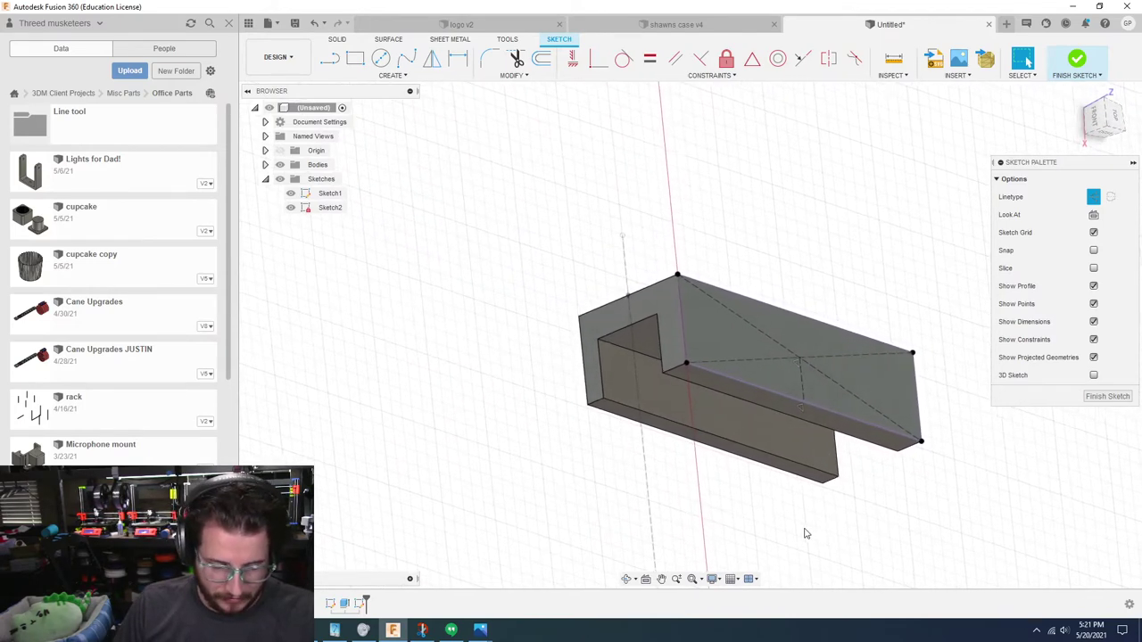
key("p")
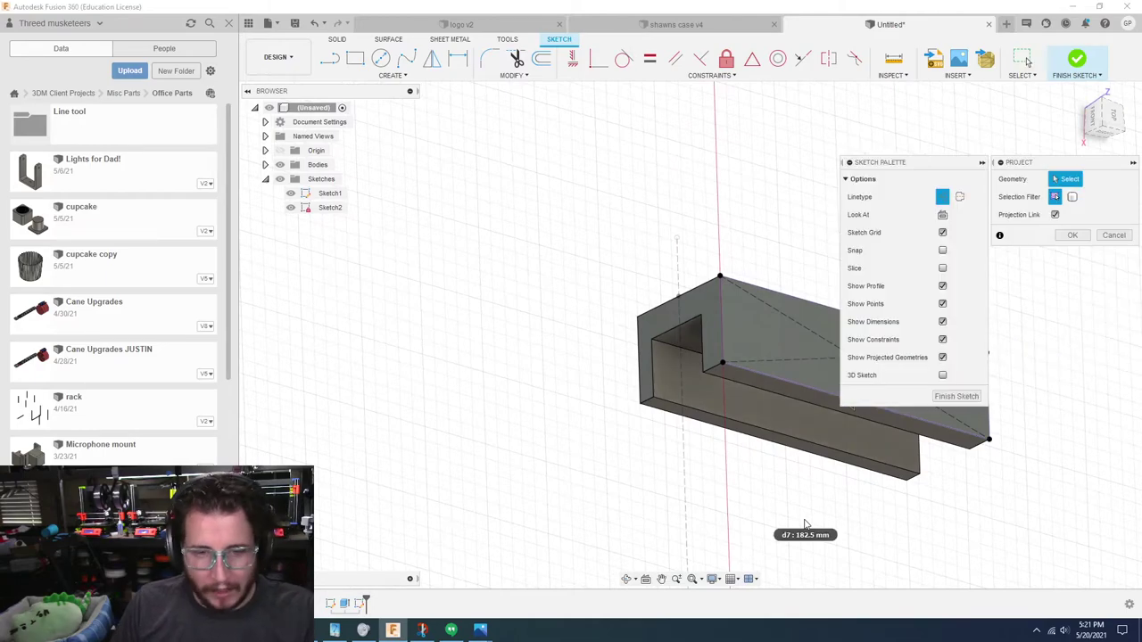
mouse_move(785, 484)
middle_mouse_down("shift")
mouse_move(718, 321)
mouse_move(660, 369)
middle_mouse_up("shift")
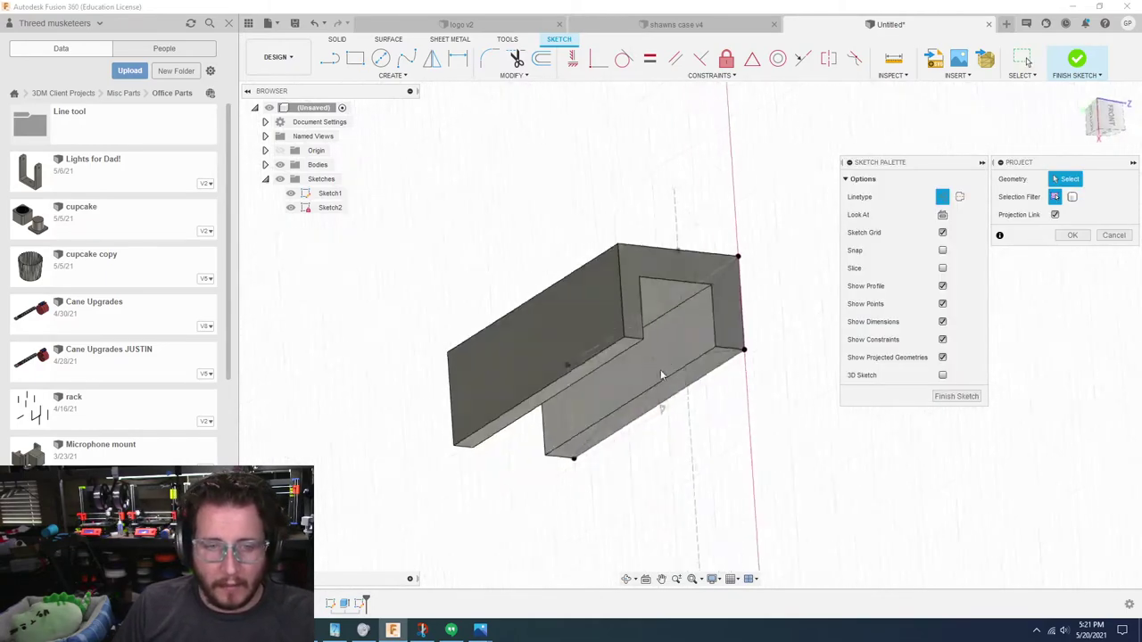
left_click(702, 331)
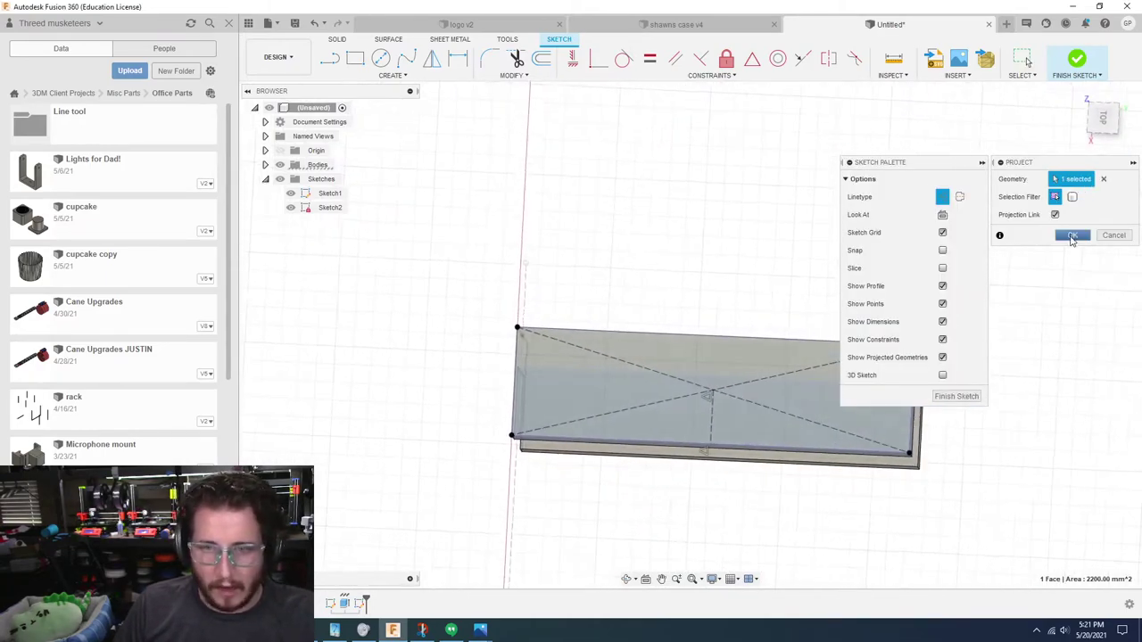
left_click(1074, 237)
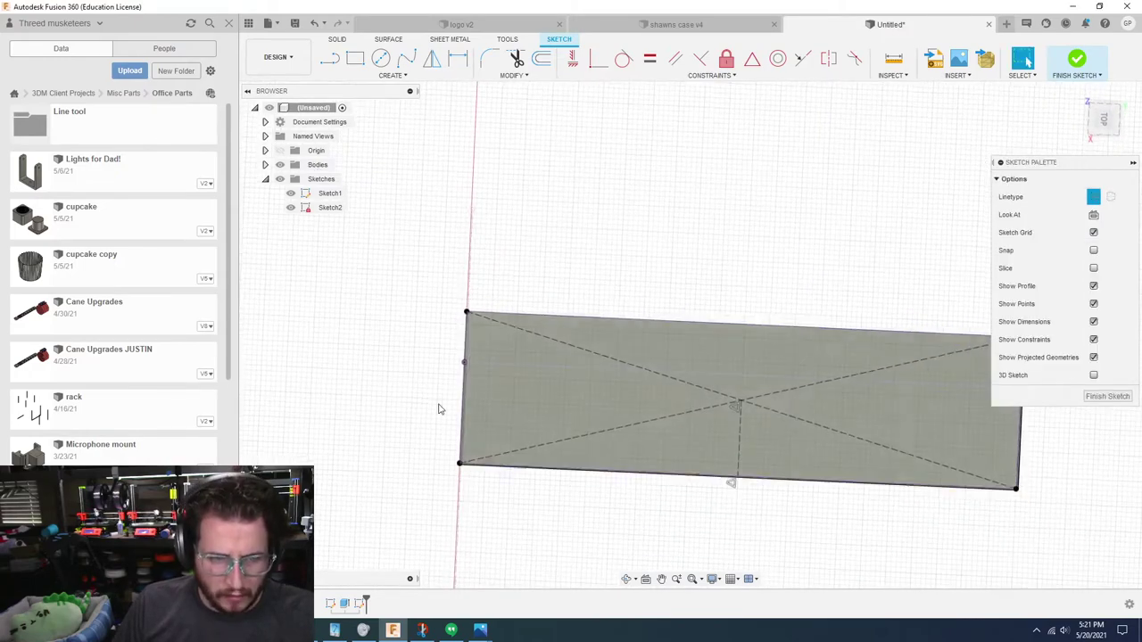
left_click(522, 360)
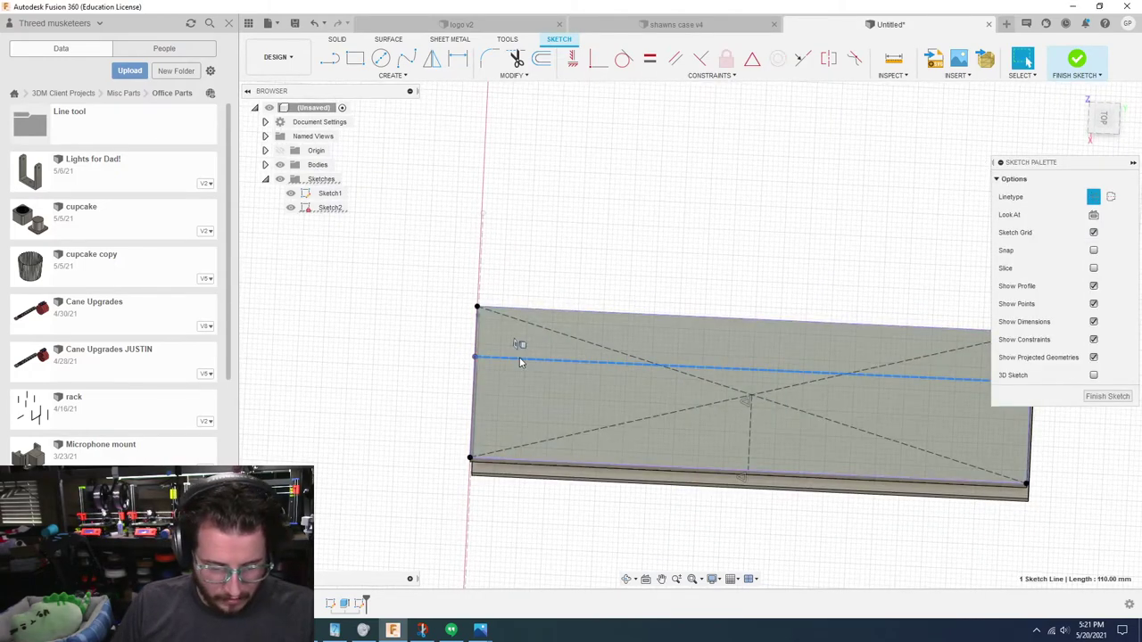
key("Delete")
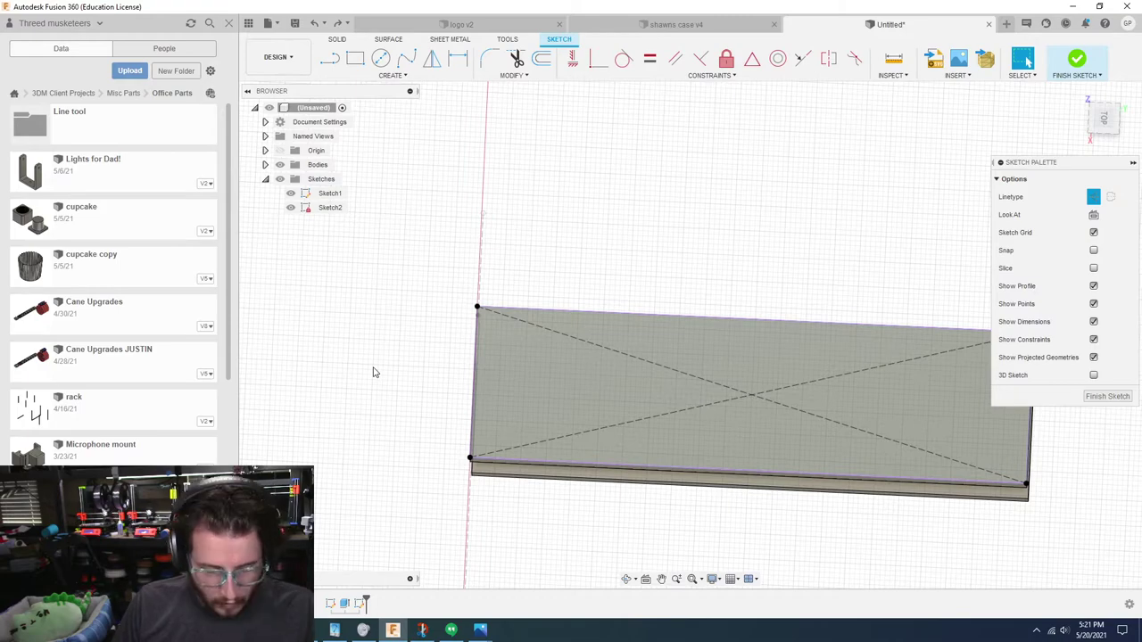
- Project the channel's inner face into the top-face sketch using the normal linetype
key("p")
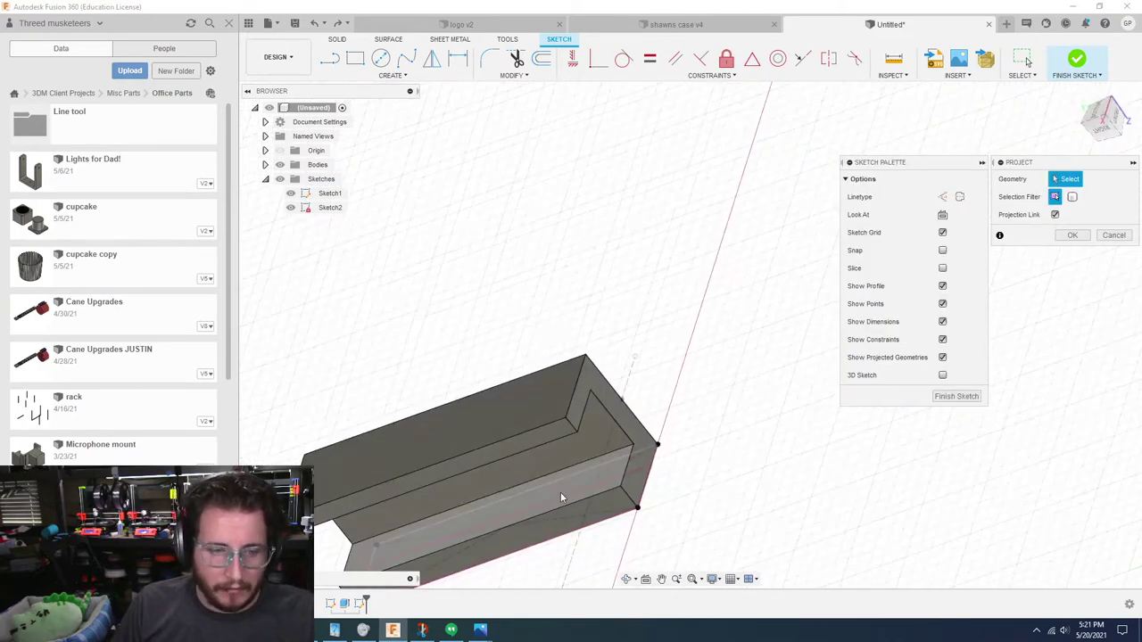
left_click(561, 493)
left_click(1076, 239)
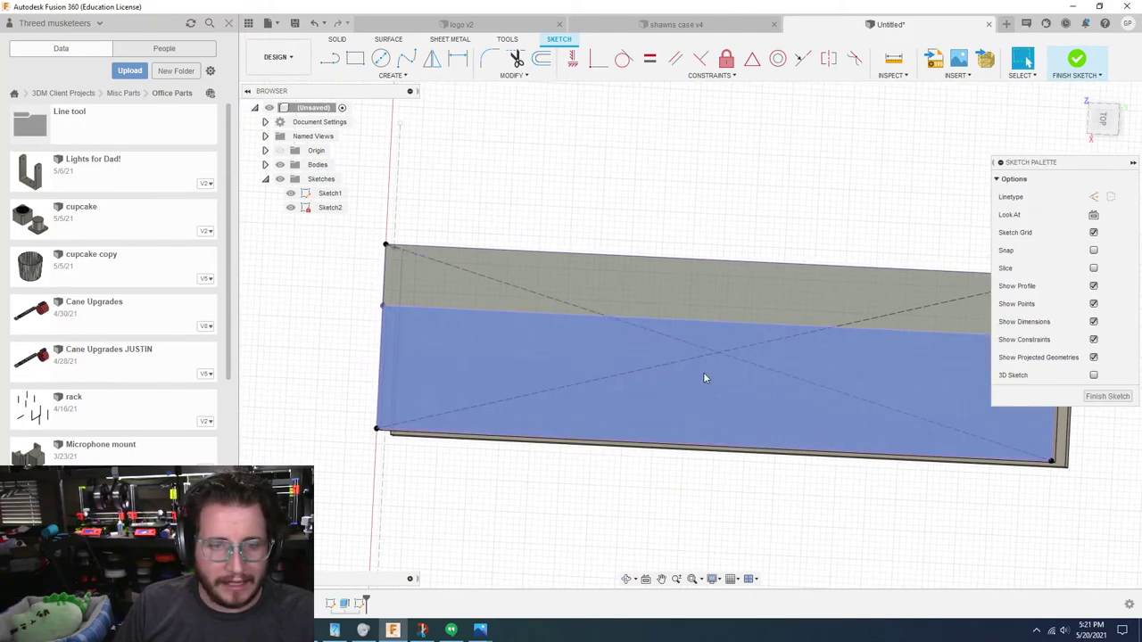
- Draw a short construction line from the diagonals' intersection to the midpoint of the front long edge
key("l")
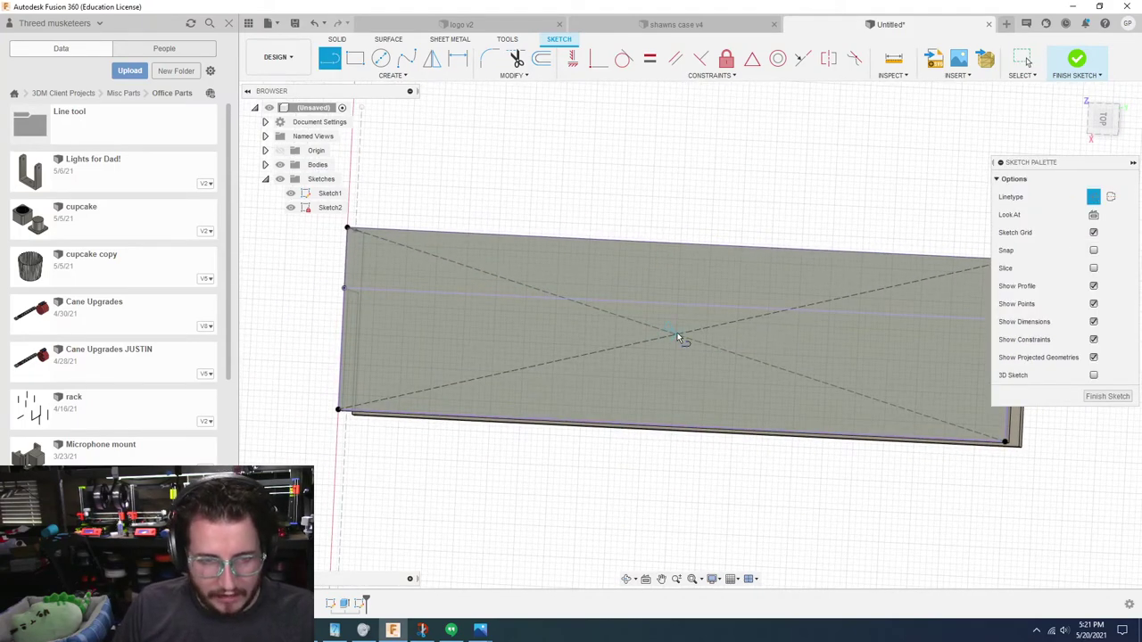
double_click(676, 429)
middle_click_drag(676, 429, 607, 500, "shift")
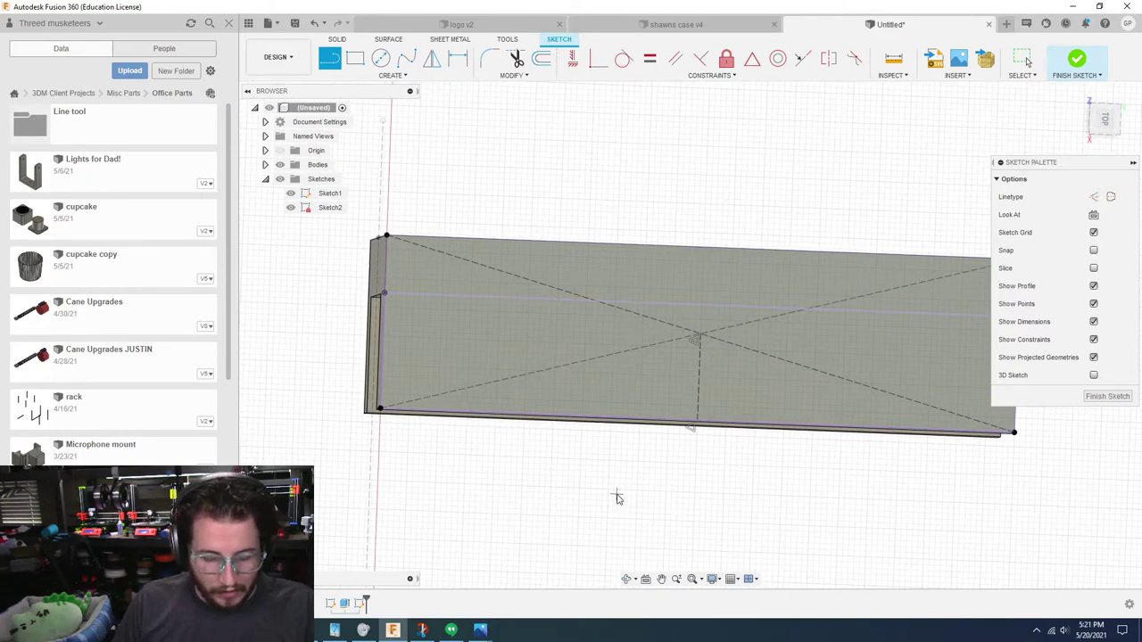
- Draw a 5 mm diameter circle centred on the diagonal between the front corner and the face's centre
key("c")
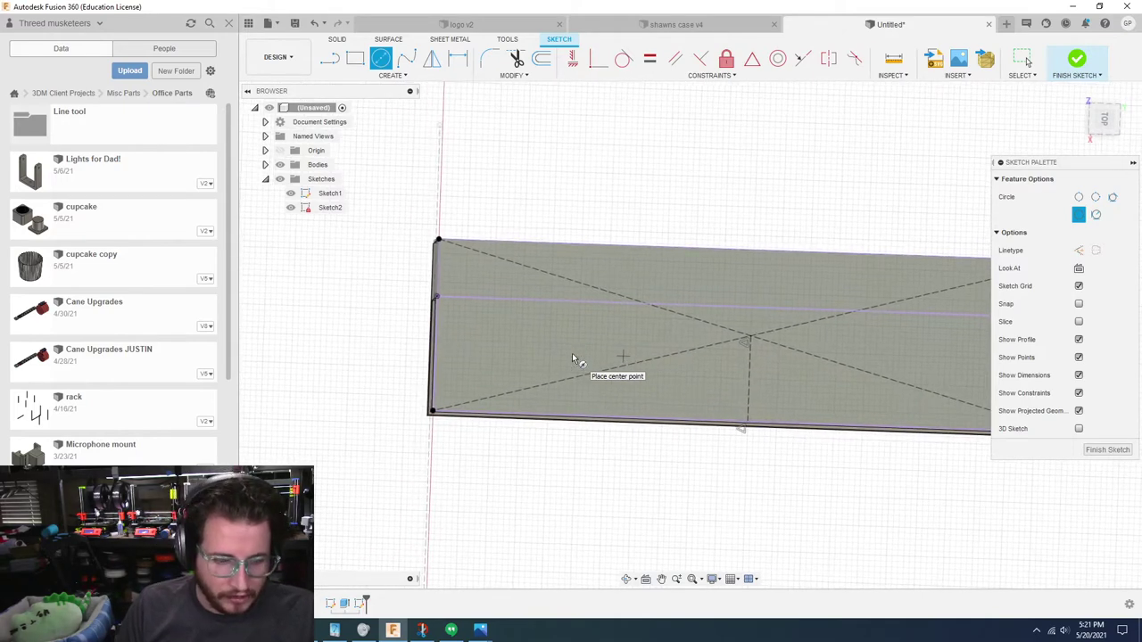
left_click(553, 311)
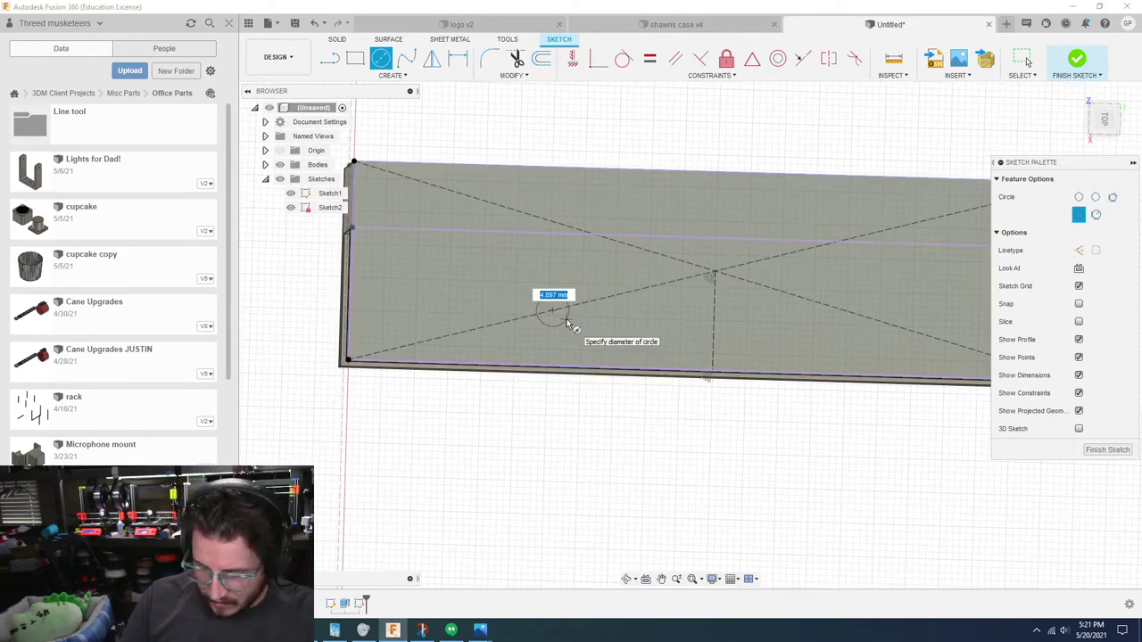
key("Return")
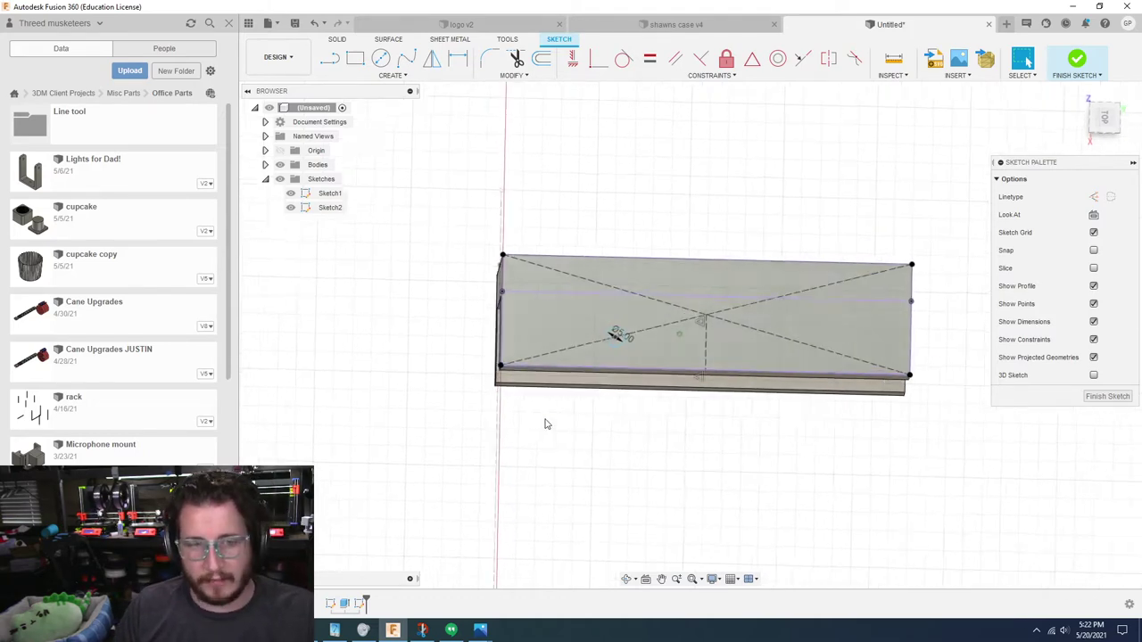
- Move the 5 mm circle along the diagonal and dimension its centre 30 mm from the short construction centre line
scroll(553, 415, "up", 3)
scroll(578, 408, "up", 2)
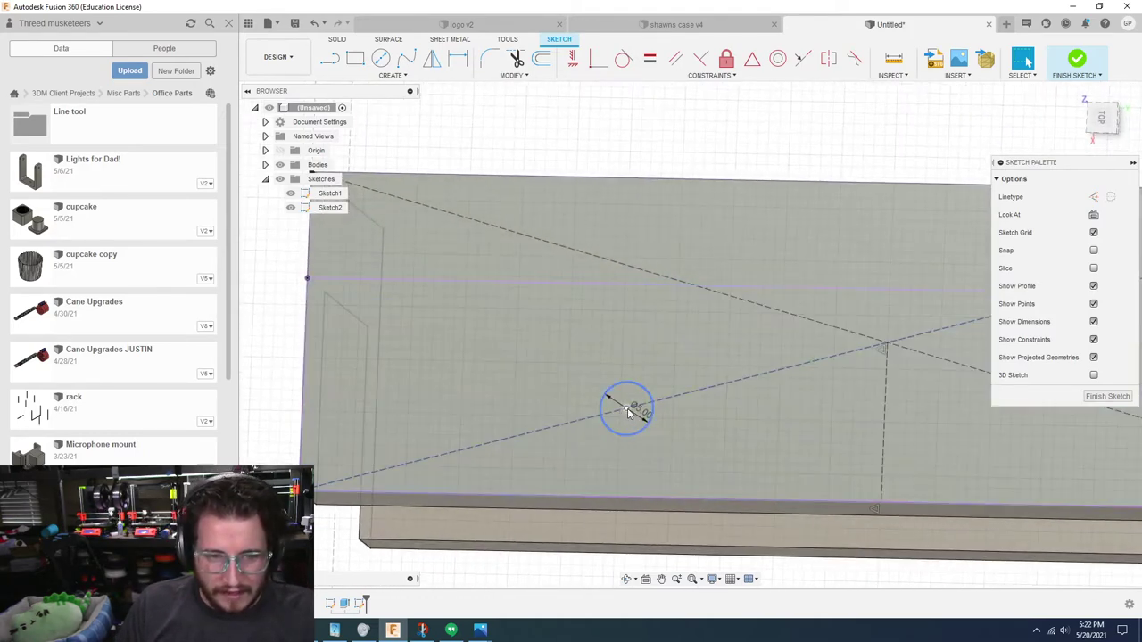
mouse_move(609, 417)
left_mouse_down()
mouse_move(564, 420)
mouse_move(592, 421)
left_mouse_up()
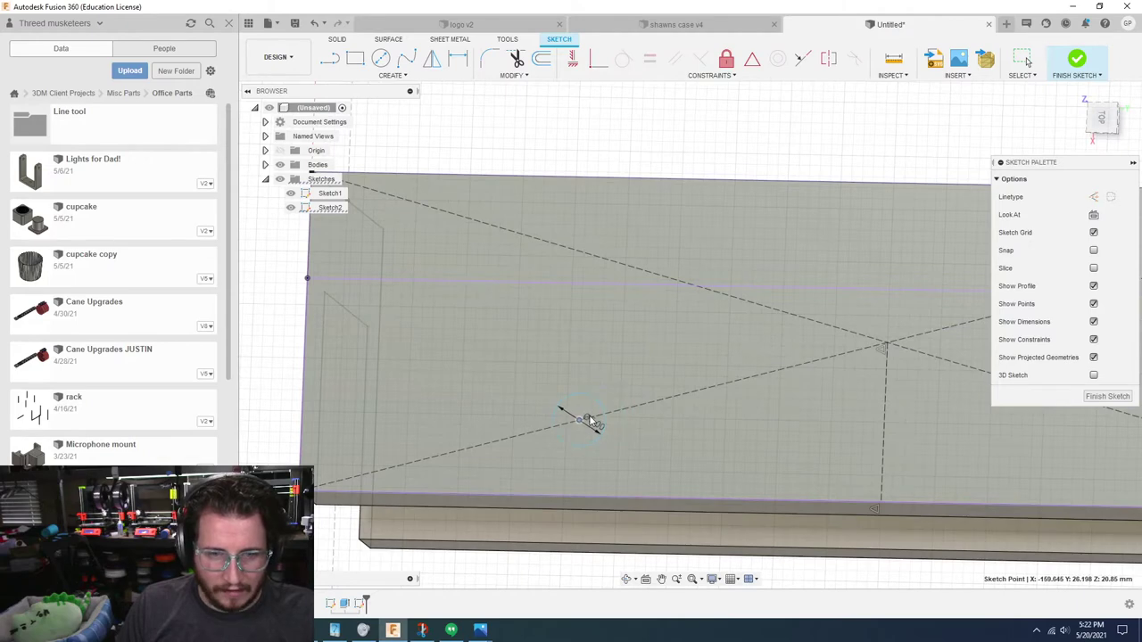
scroll(592, 420, "down", 1)
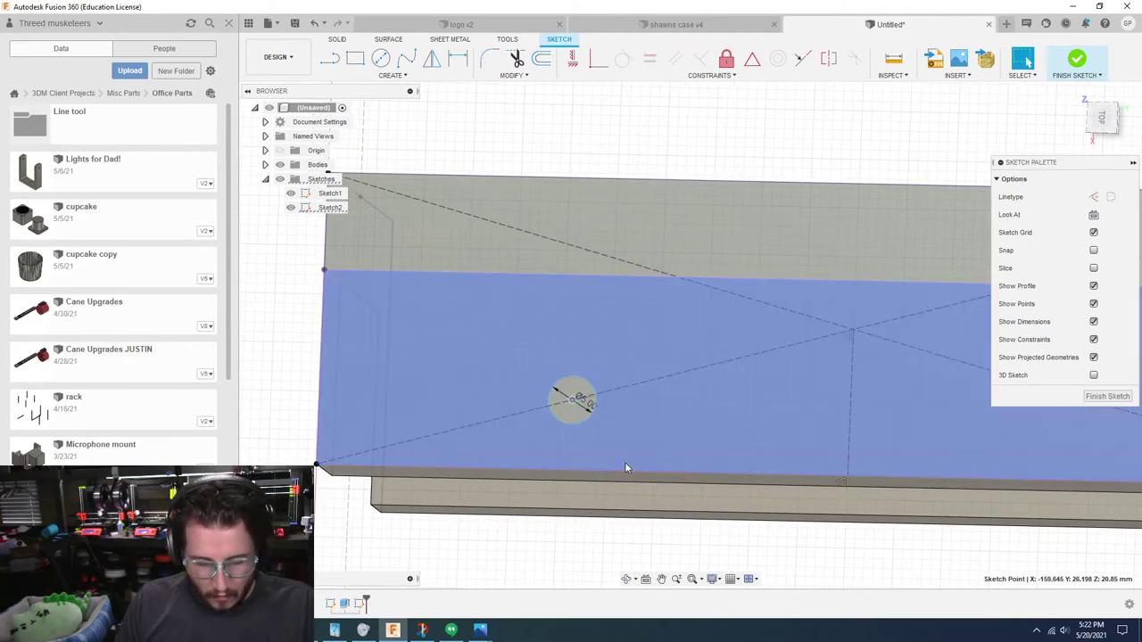
key("d")
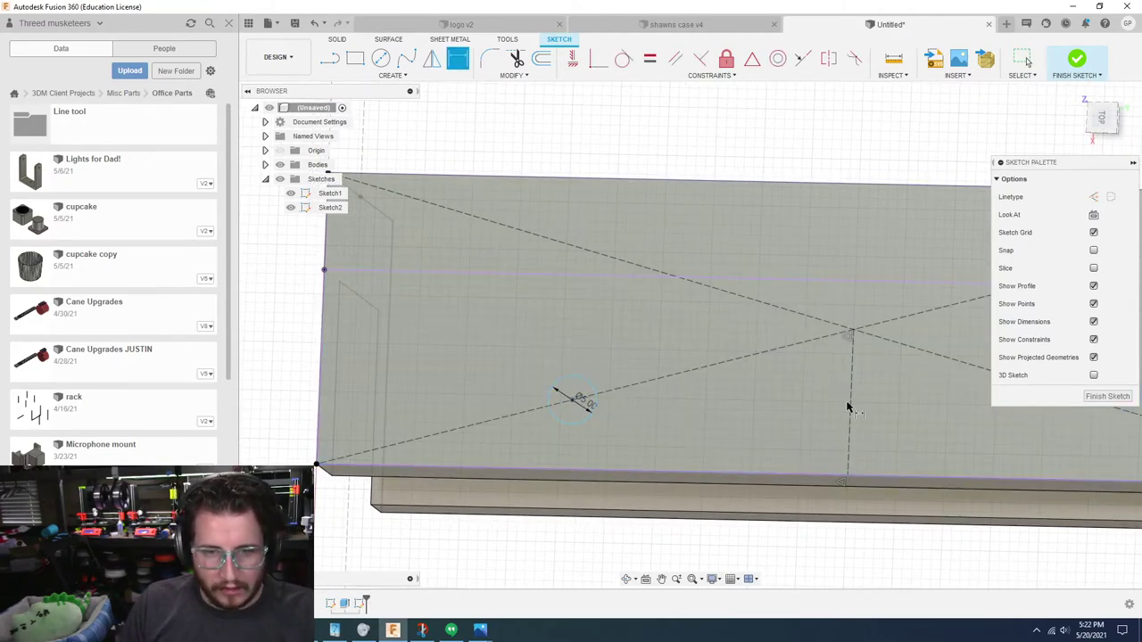
left_click(852, 408)
middle_click_drag(852, 408, 704, 505, "shift")
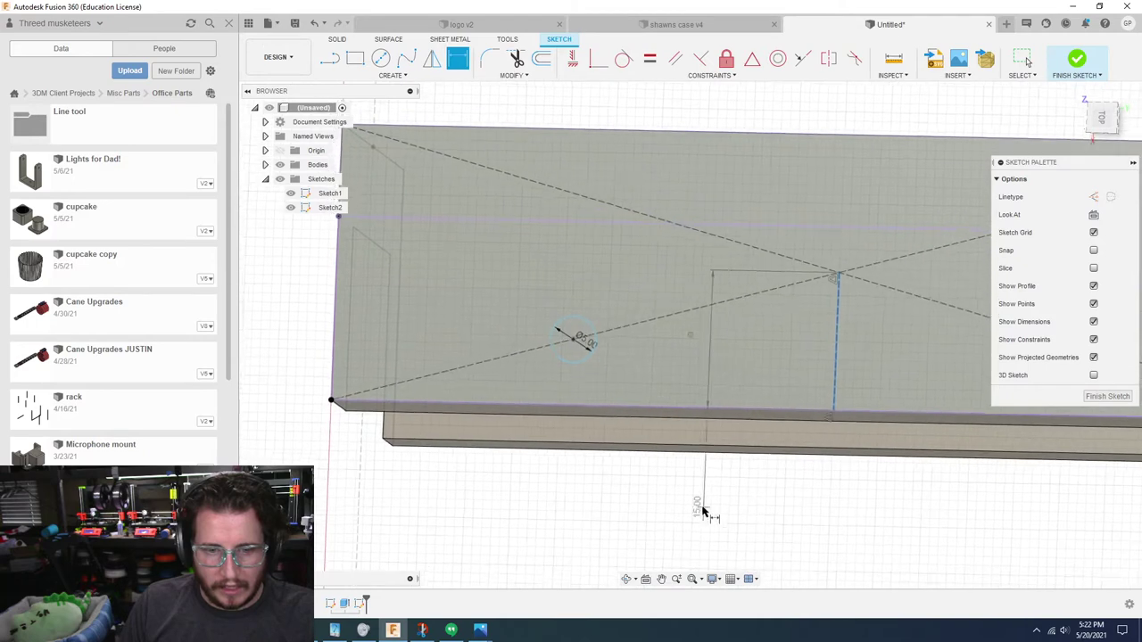
left_click(578, 341)
left_click(616, 486)
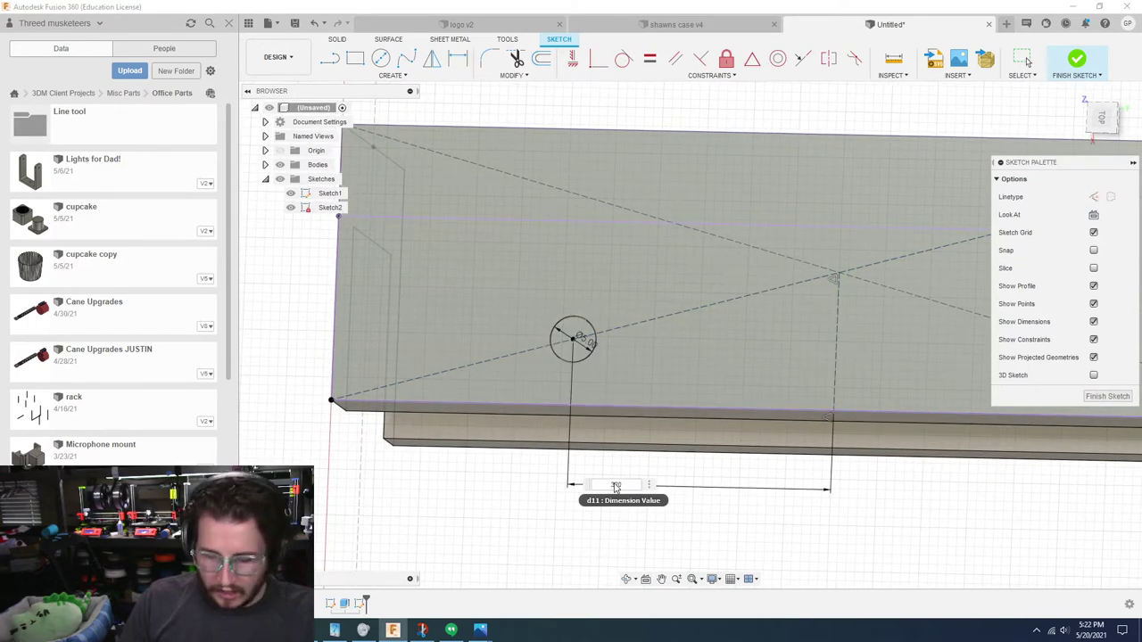
key("Return")
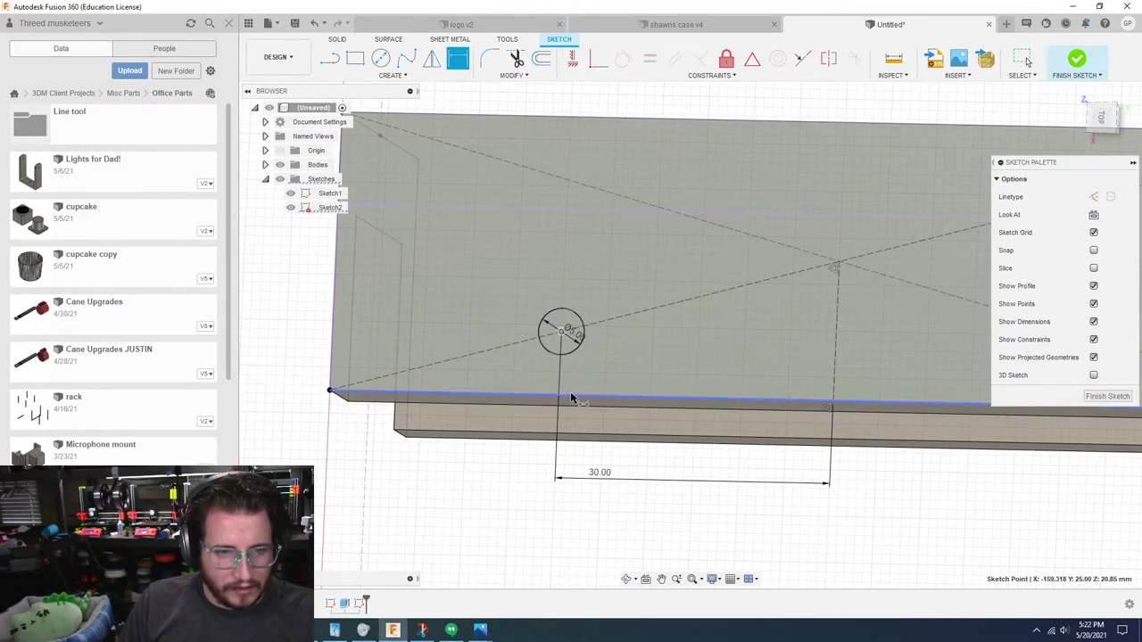
- Add a driven dimension between the circle's centre and the front long edge
left_click(571, 397)
left_click(451, 354)
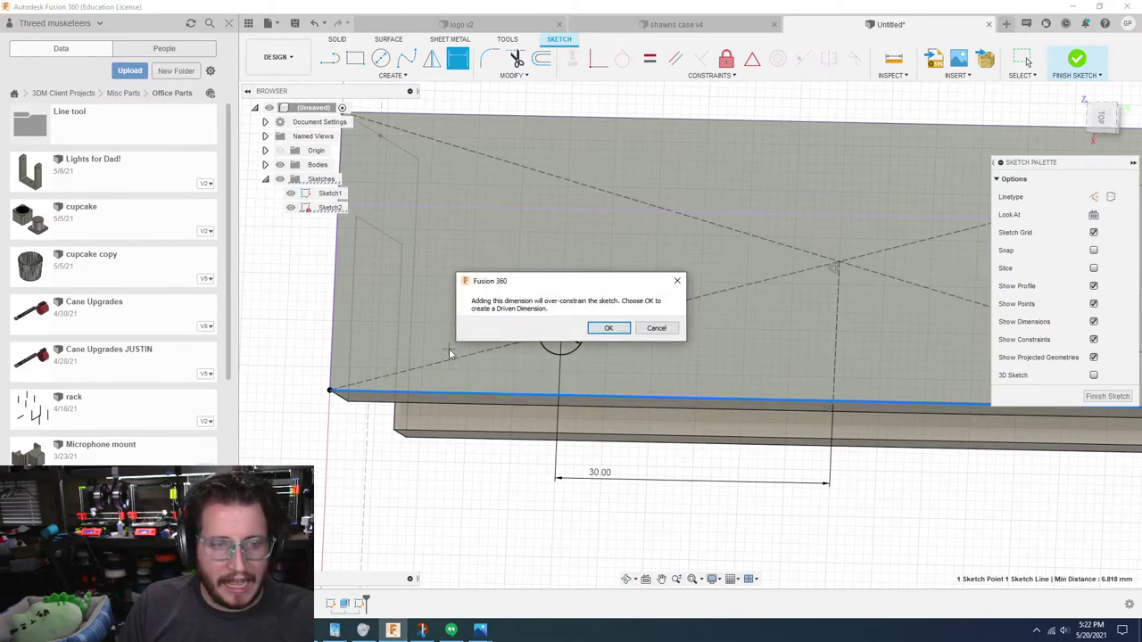
left_click(608, 329)
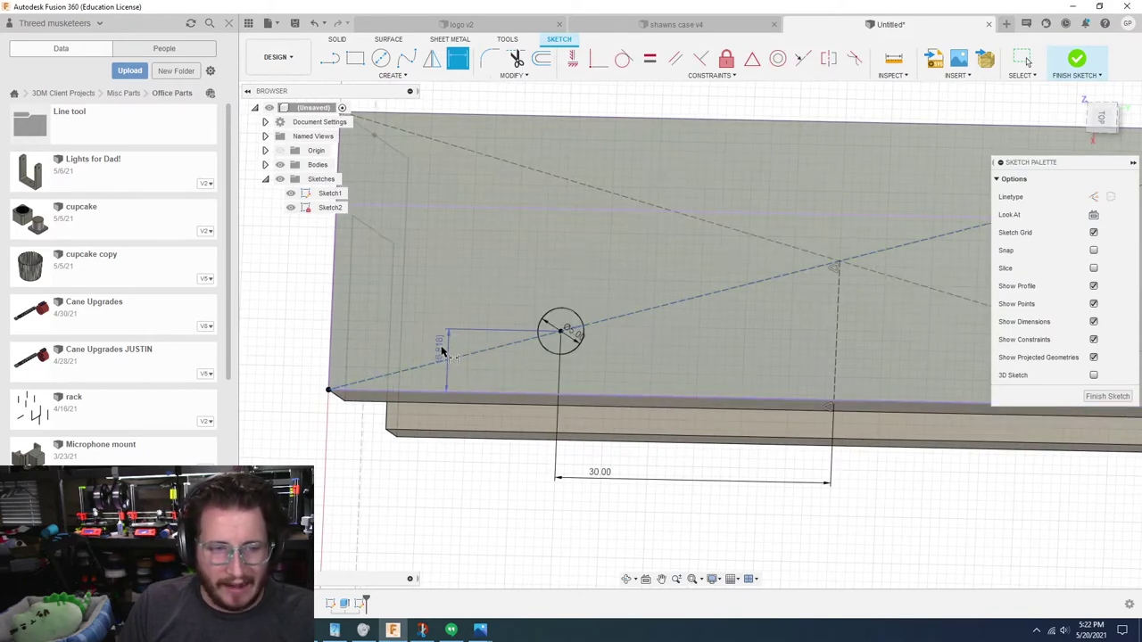
- Set the distance between the circle's centre and the construction centre line to 25 mm
scroll(444, 353, "up", 2)
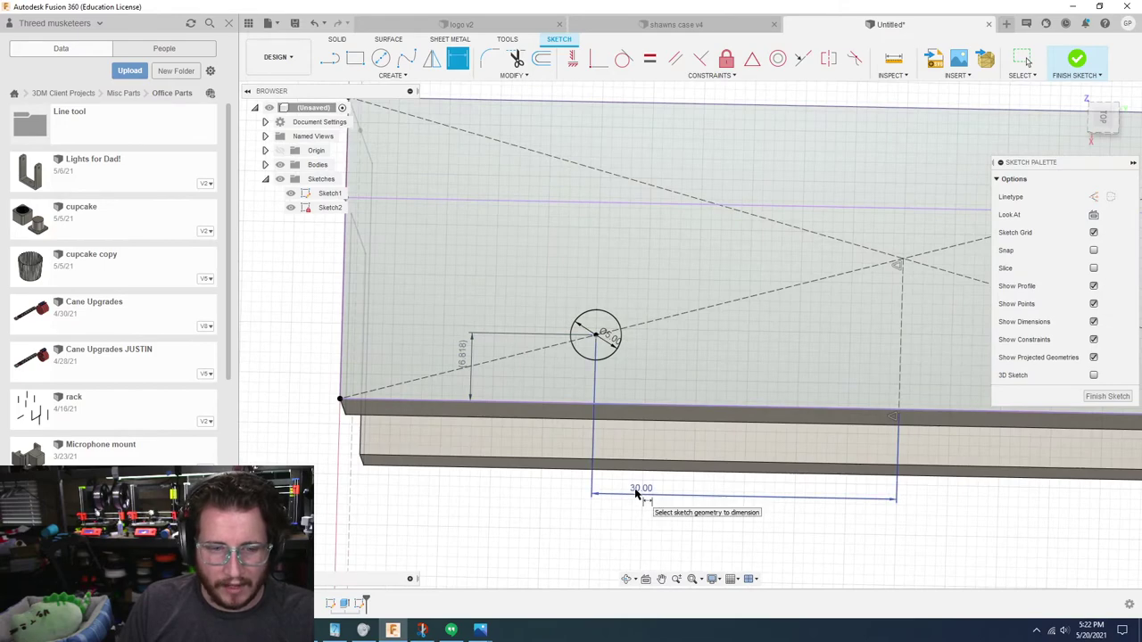
double_click(638, 490)
type("25")
key("Return")
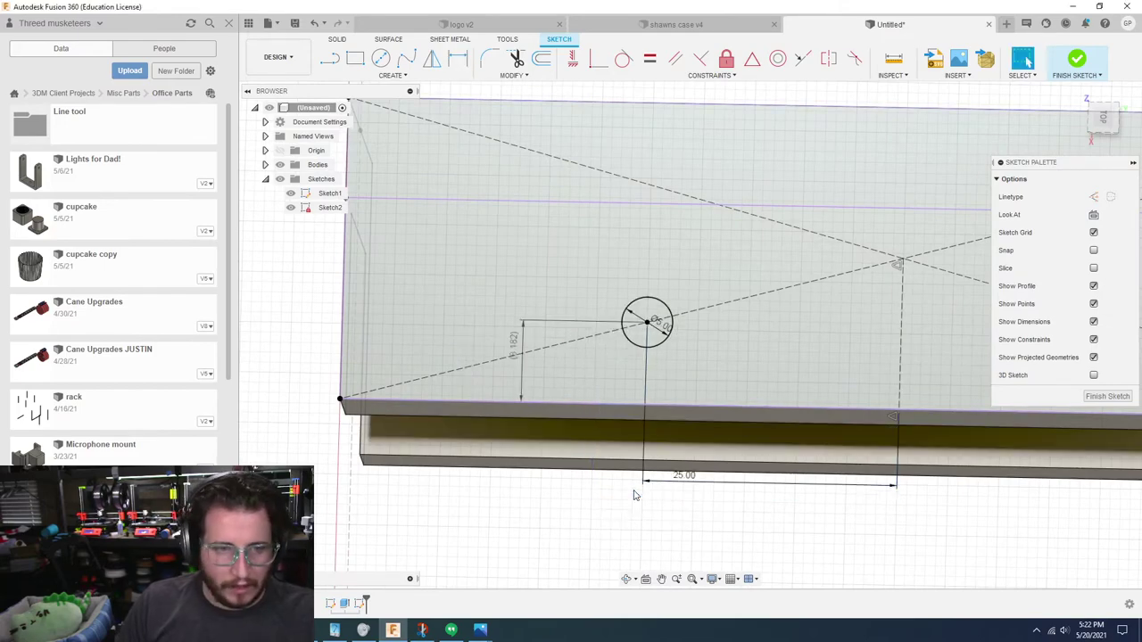
- Add a driven dimension between the circle's centre and the nearest short edge of the top face
scroll(634, 494, "down", 3)
mouse_move(723, 287)
middle_mouse_down("shift")
mouse_move(831, 309)
mouse_move(643, 318)
mouse_move(726, 319)
middle_mouse_up("shift")
middle_click_drag(644, 297, 654, 297, "shift")
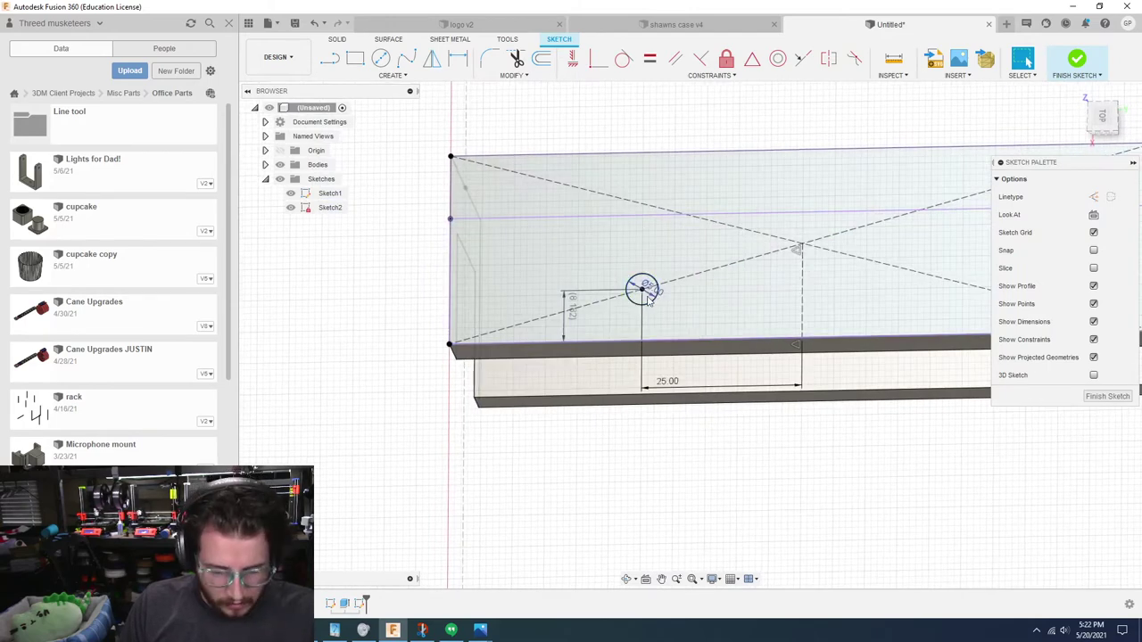
key("d")
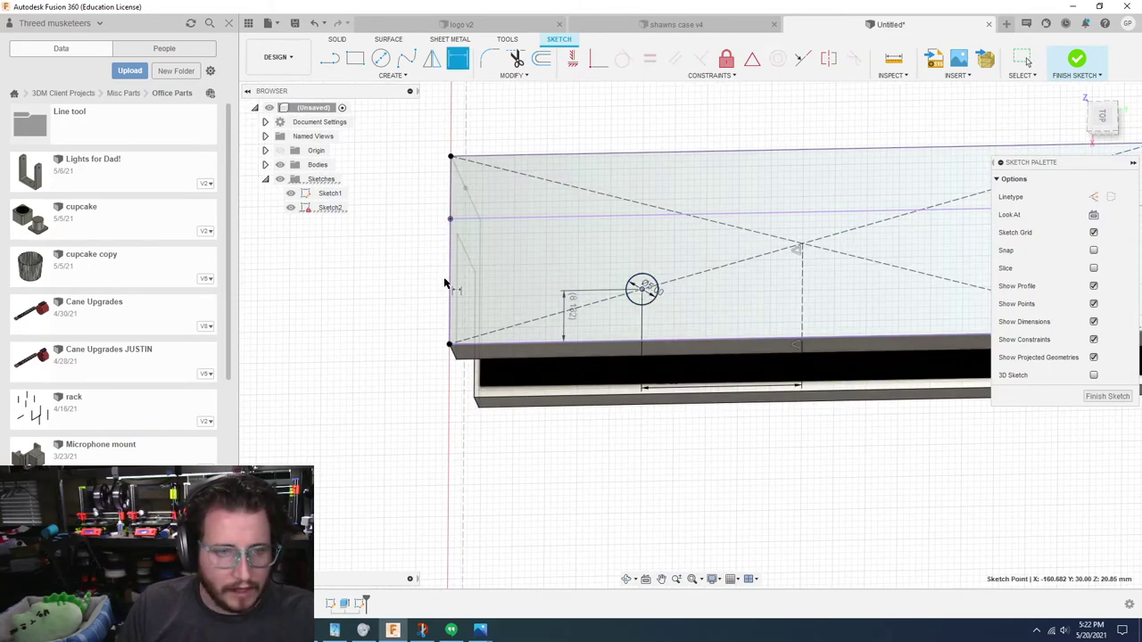
left_click(451, 287)
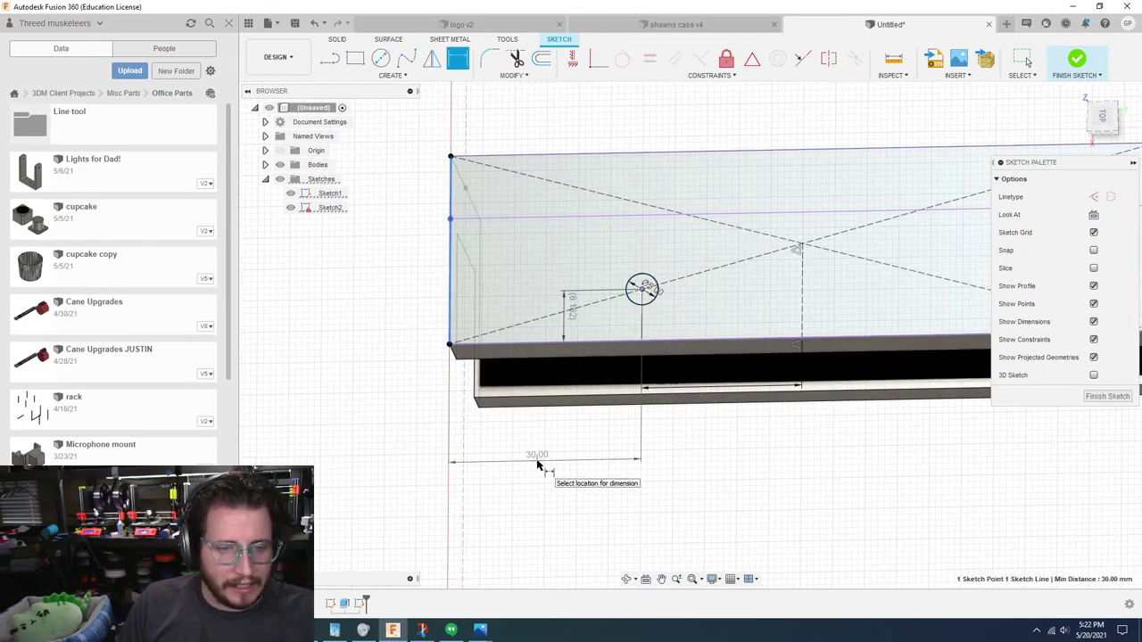
left_click(538, 465)
left_click(609, 328)
scroll(607, 331, "down", 2)
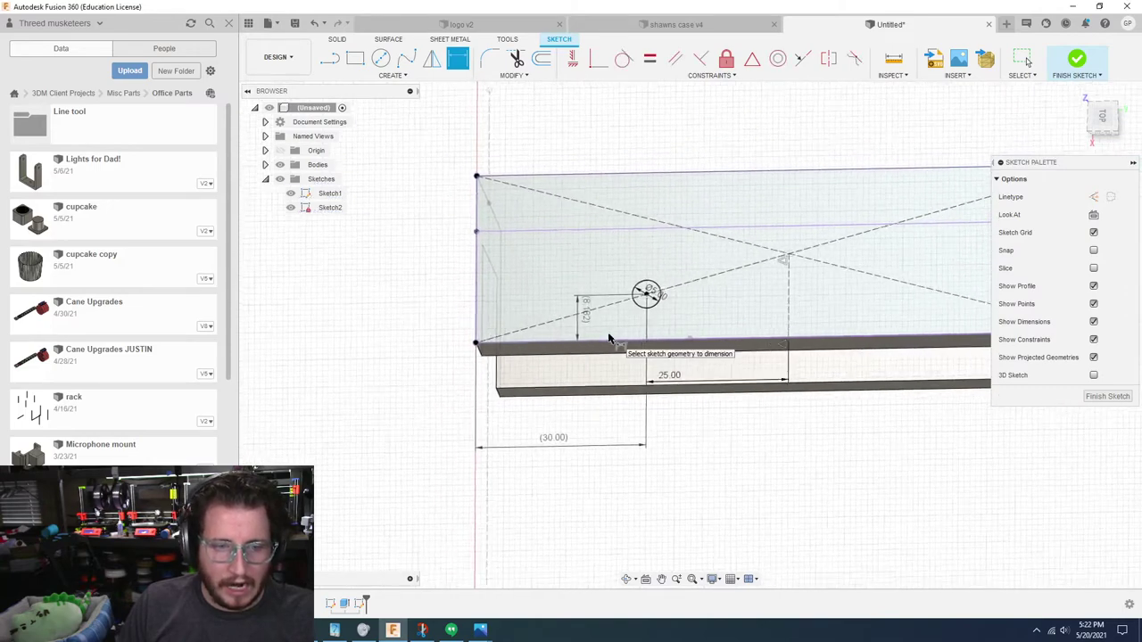
scroll(803, 319, "down", 2)
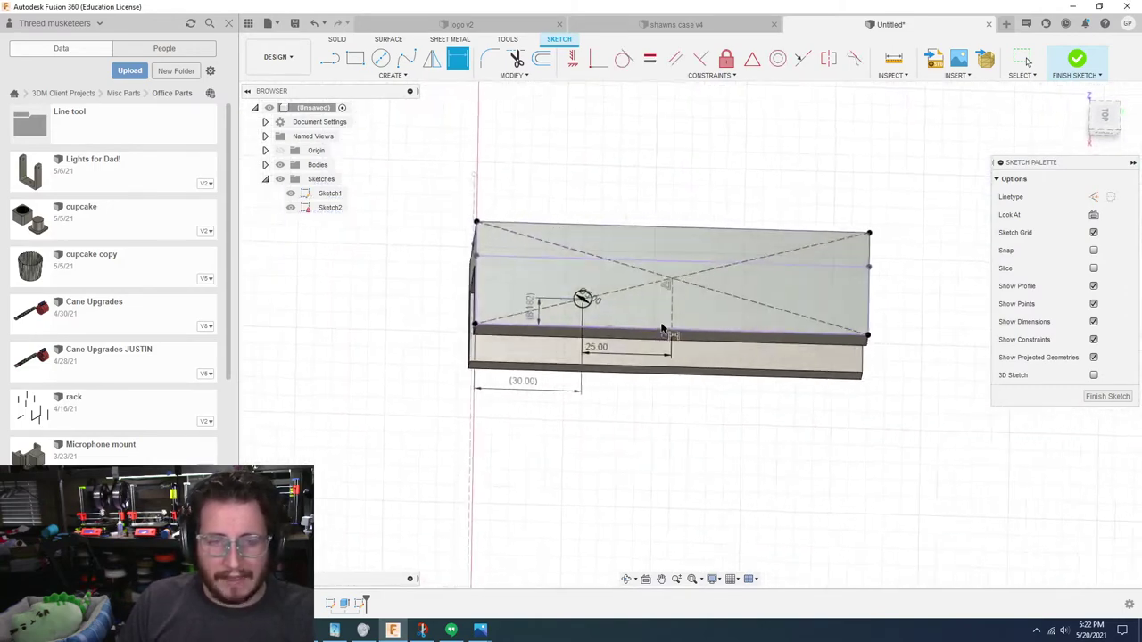
scroll(664, 326, "up", 3)
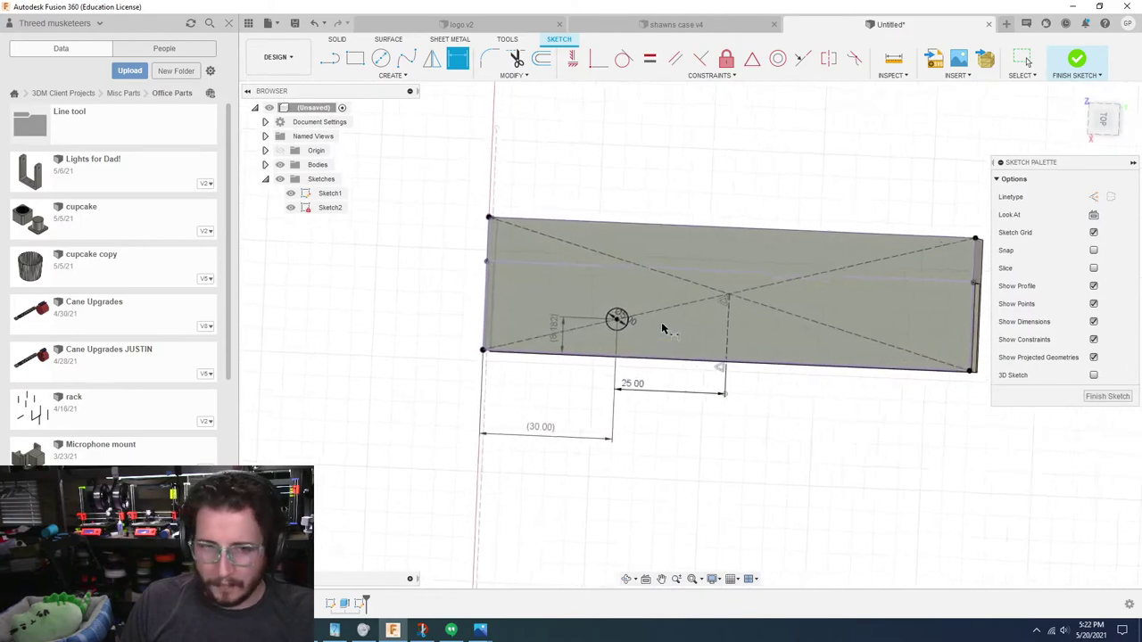
mouse_move(667, 323)
middle_mouse_down("shift")
mouse_move(716, 334)
mouse_move(729, 324)
mouse_move(774, 342)
mouse_move(798, 303)
mouse_move(742, 329)
mouse_move(759, 305)
mouse_move(748, 293)
middle_mouse_up("shift")
scroll(748, 293, "down", 4)
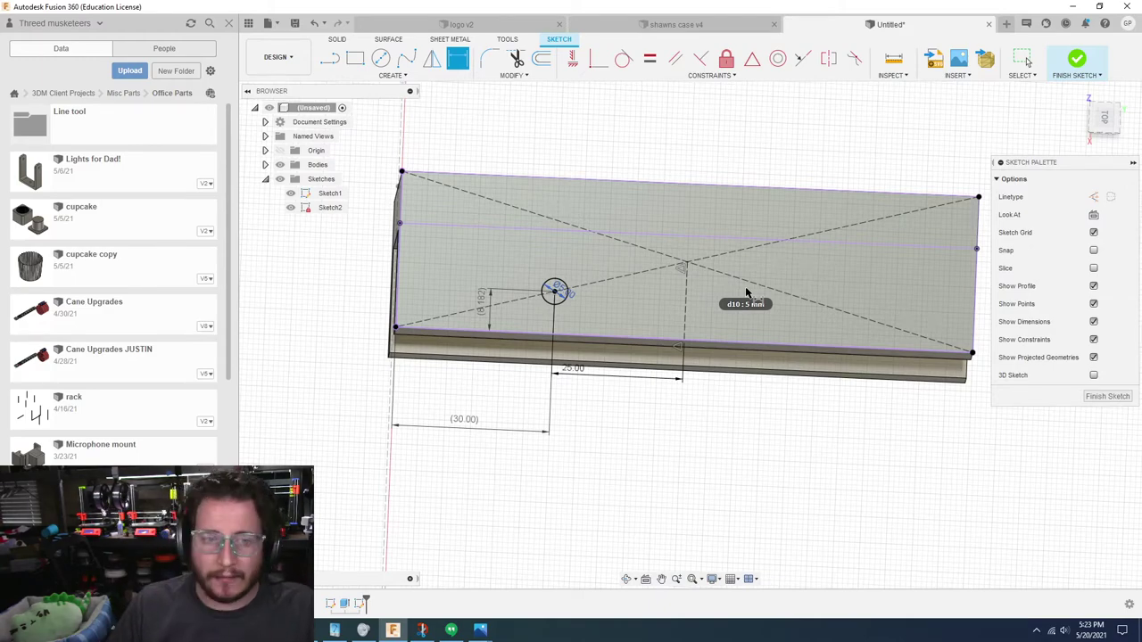
scroll(390, 112, "up", 3)
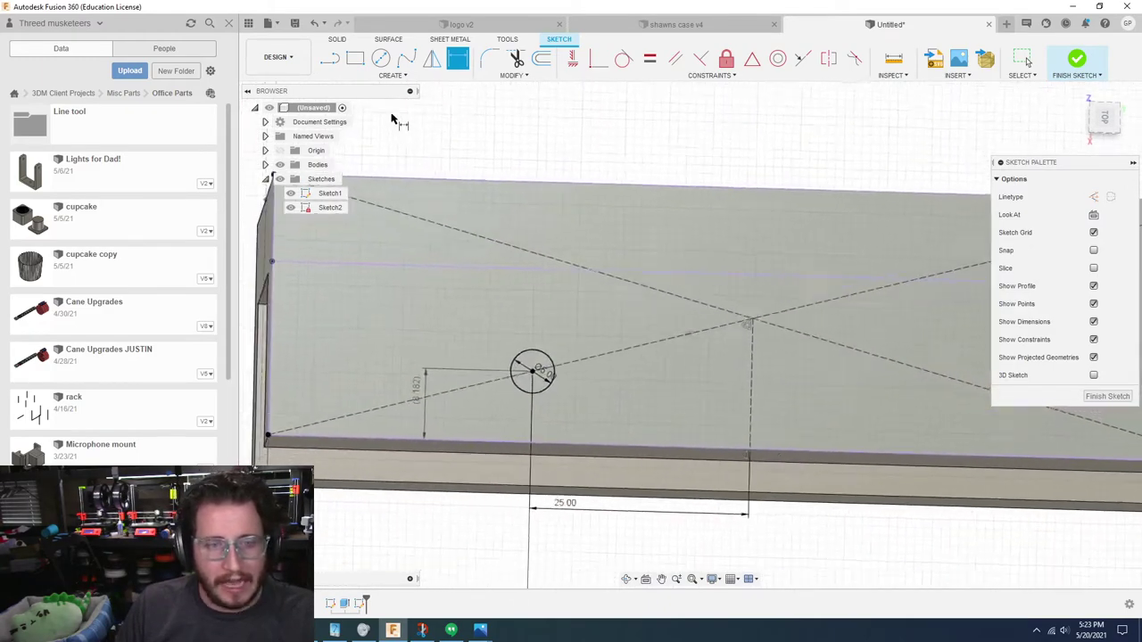
- Offset the 5 mm circle outward by 3 mm
scroll(394, 116, "down", 1)
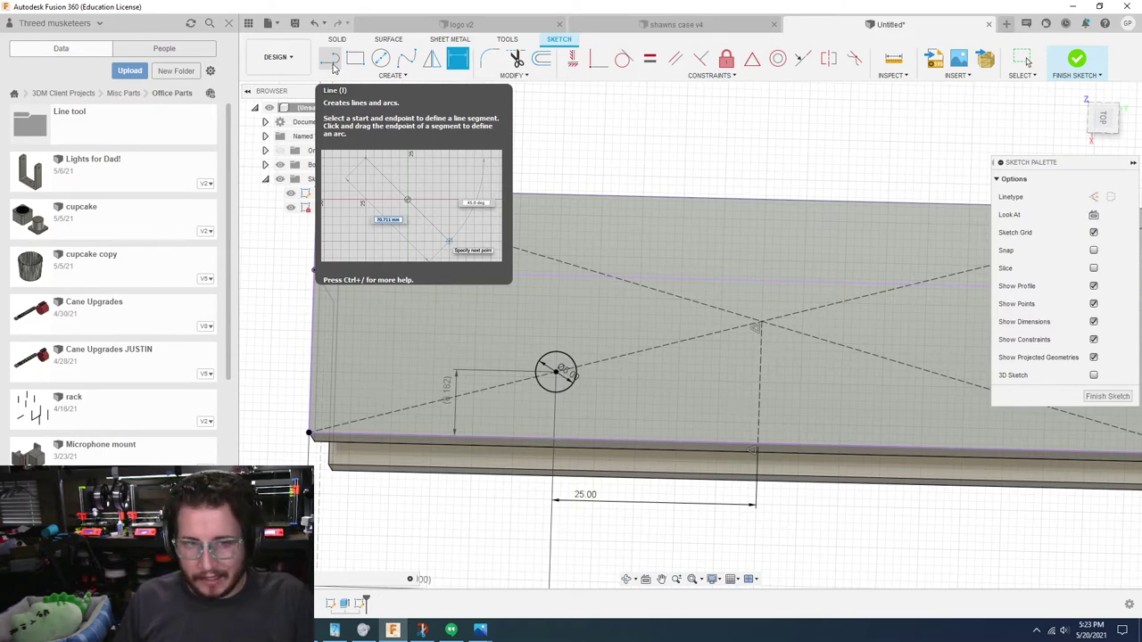
left_click(330, 60)
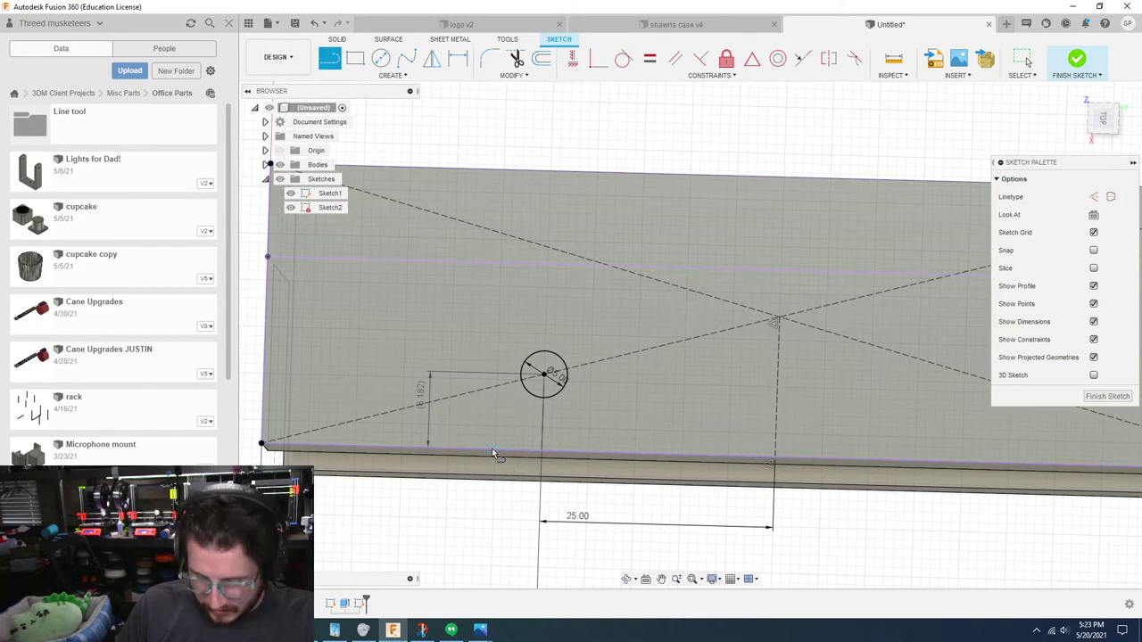
key("o")
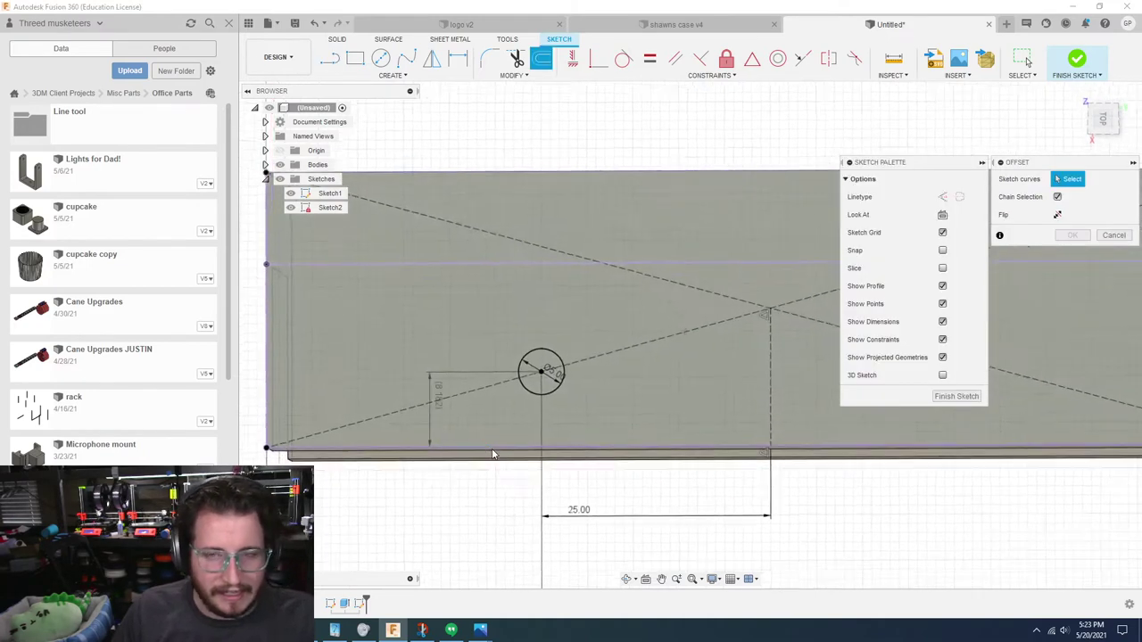
left_click(537, 381)
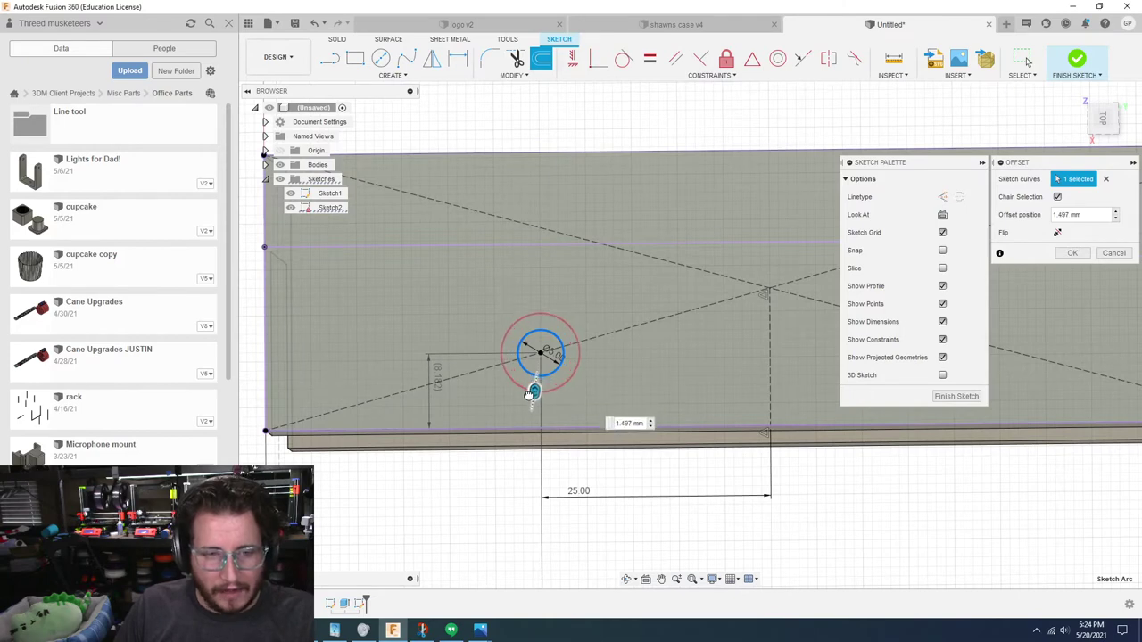
left_click_drag(532, 393, 531, 398)
type("3")
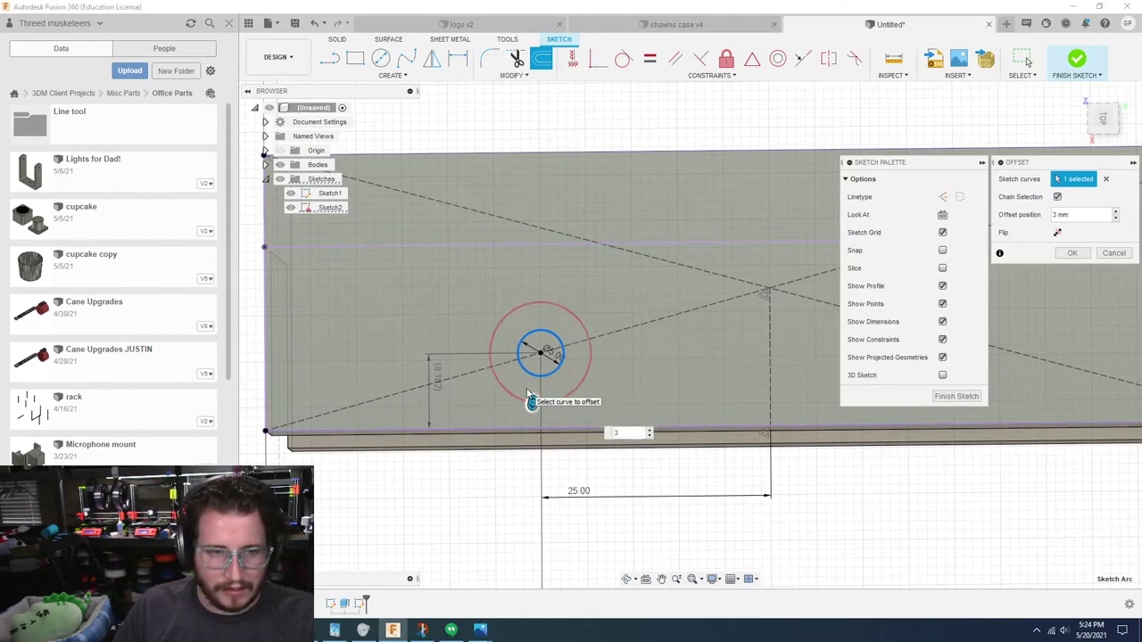
key("Return")
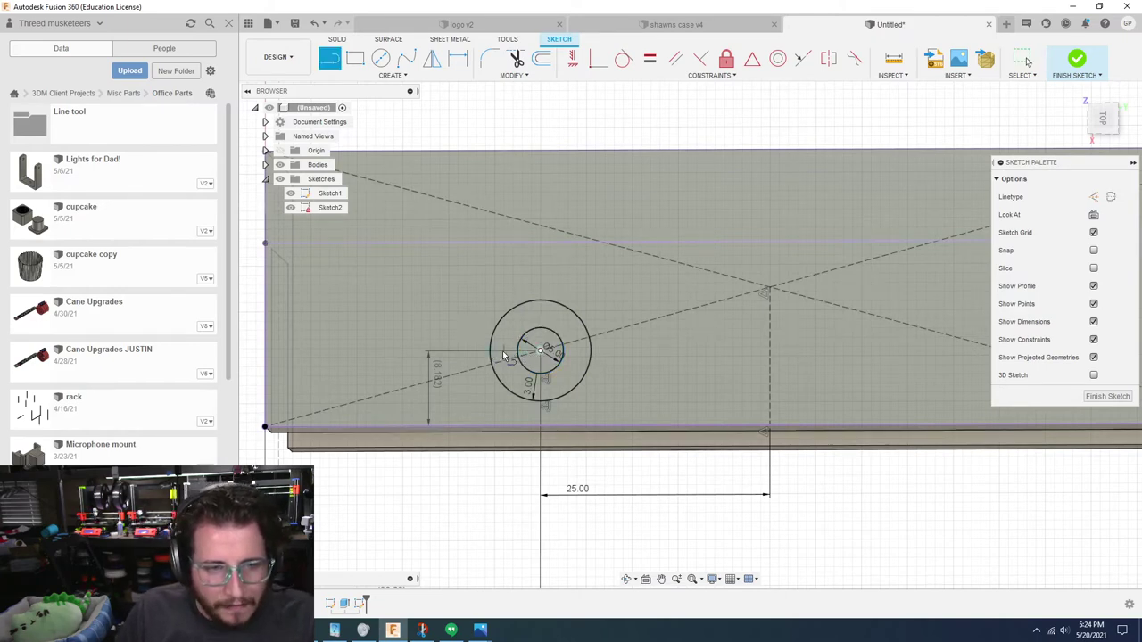
- Draw two lines about 8.2 mm long from opposite sides of the outer circle to the front long edge
left_click(492, 427)
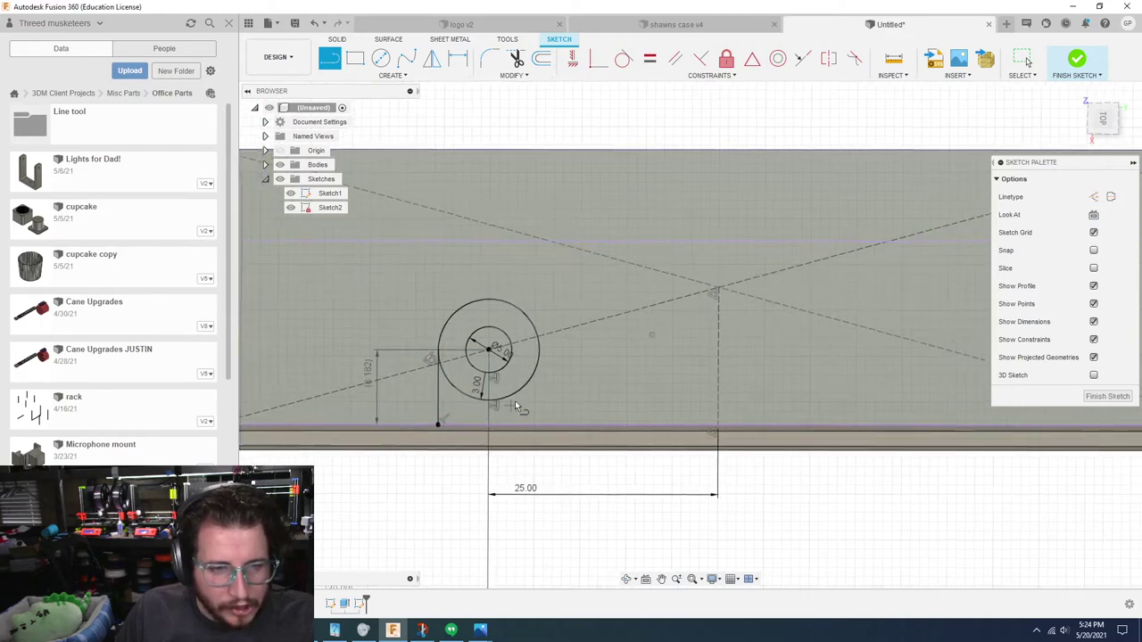
scroll(535, 473, "up", 5)
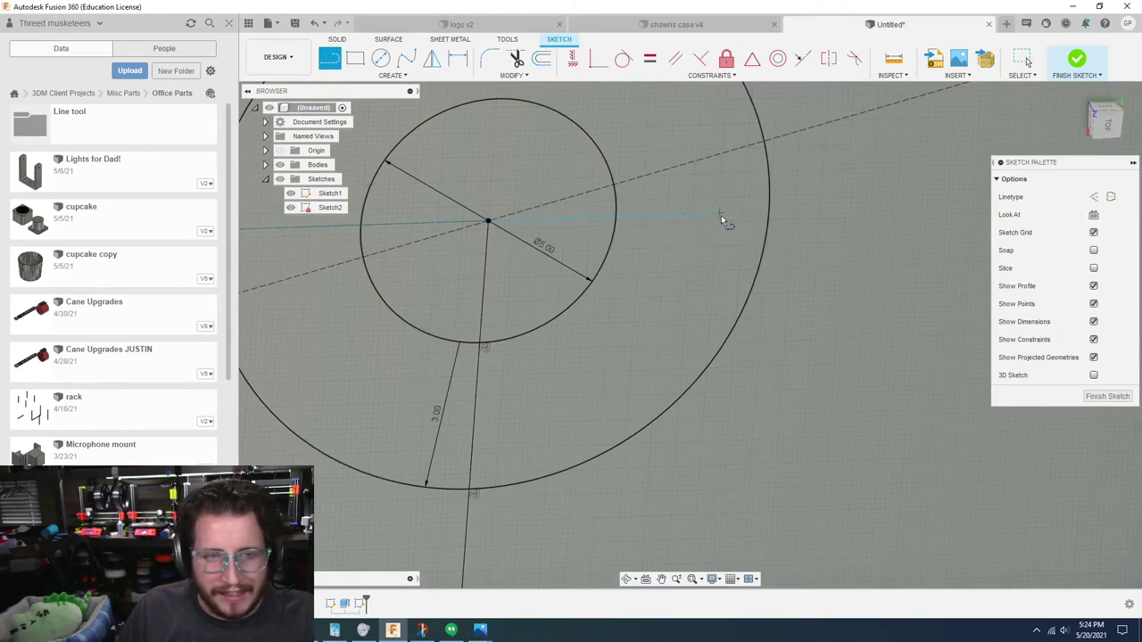
left_click(768, 215)
scroll(766, 221, "down", 3)
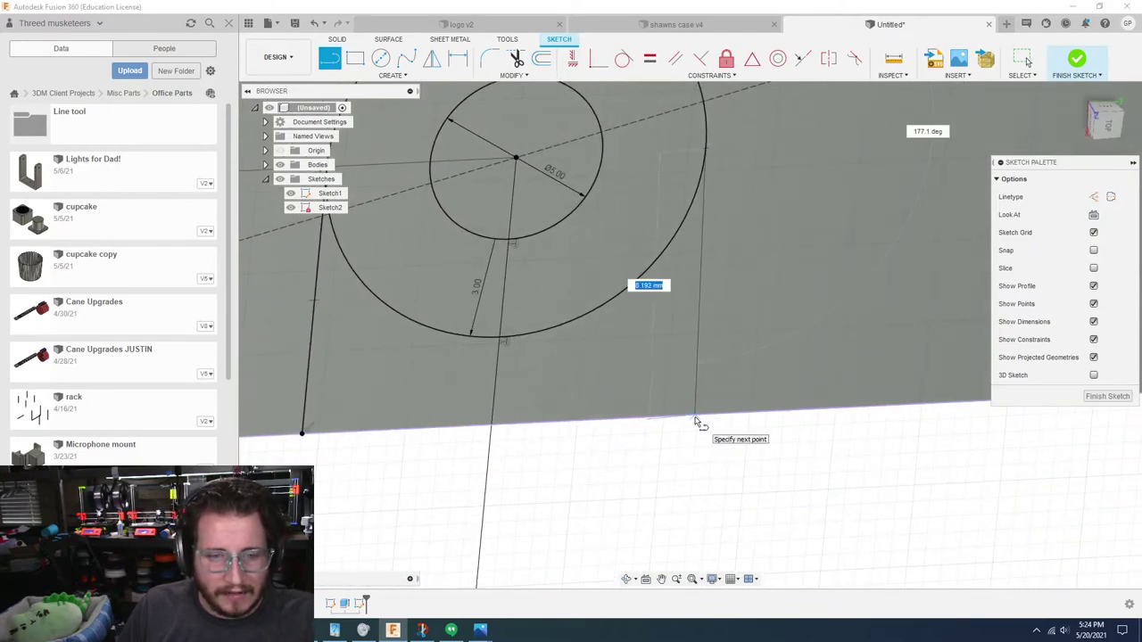
left_click(695, 422)
scroll(673, 429, "down", 5)
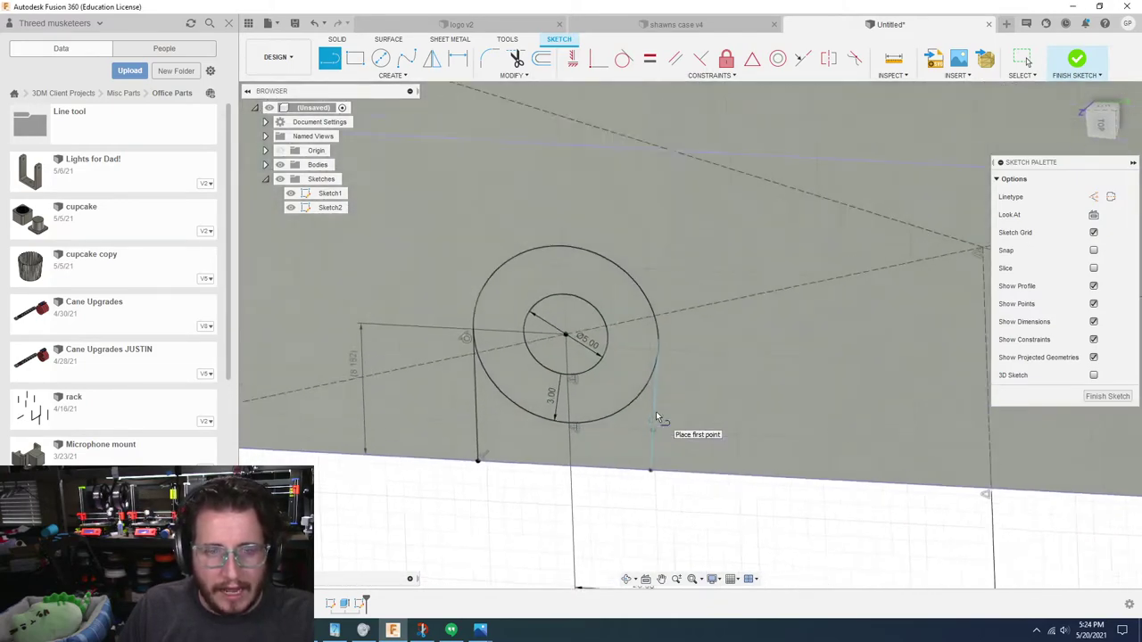
scroll(660, 412, "down", 4)
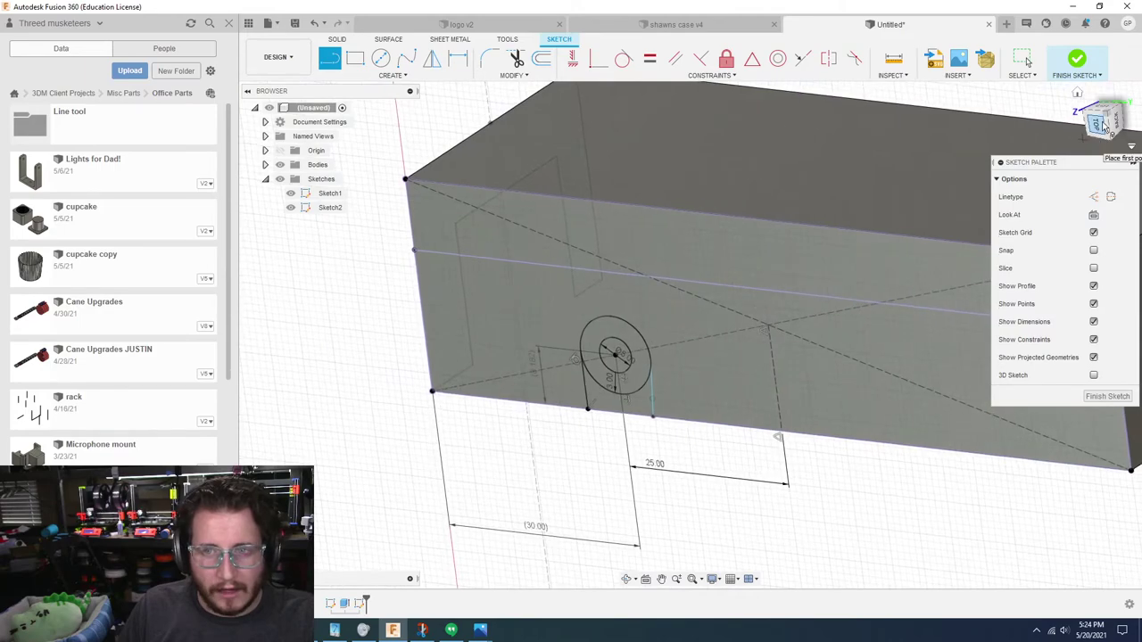
- Apply a Horizontal/Vertical constraint to the side line nearer the construction centre line
left_click(1105, 127)
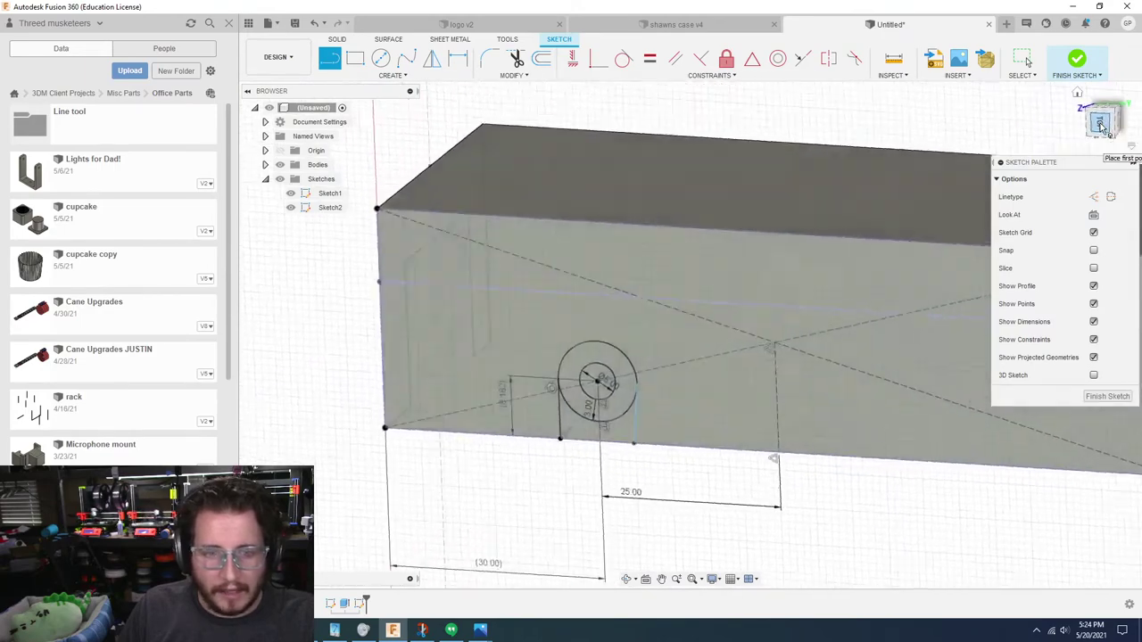
scroll(678, 304, "up", 4)
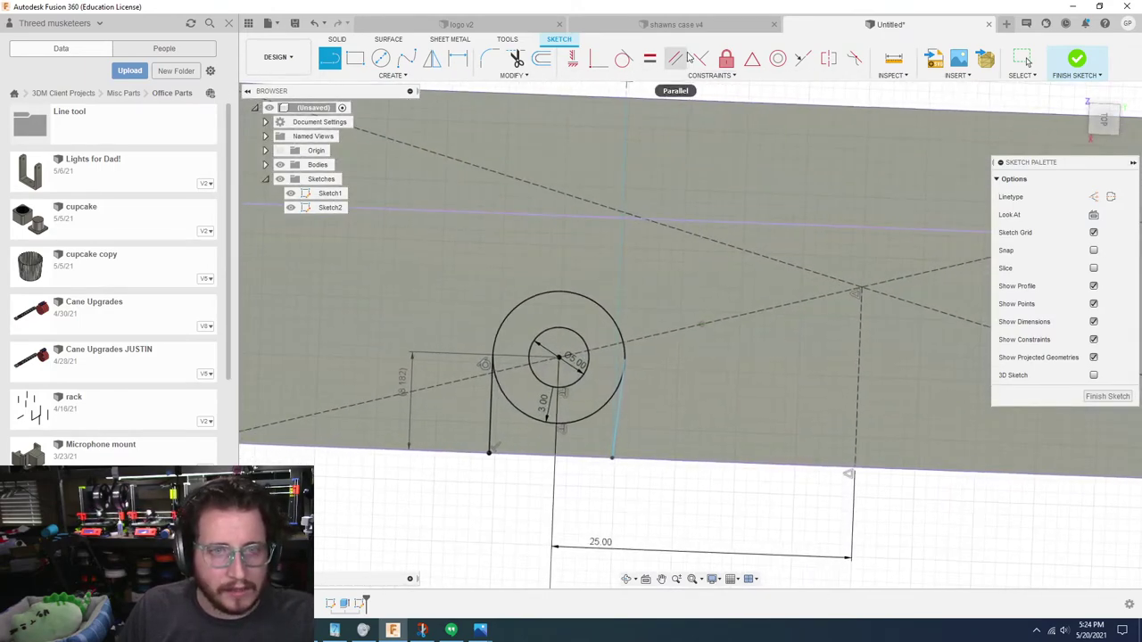
left_click(576, 61)
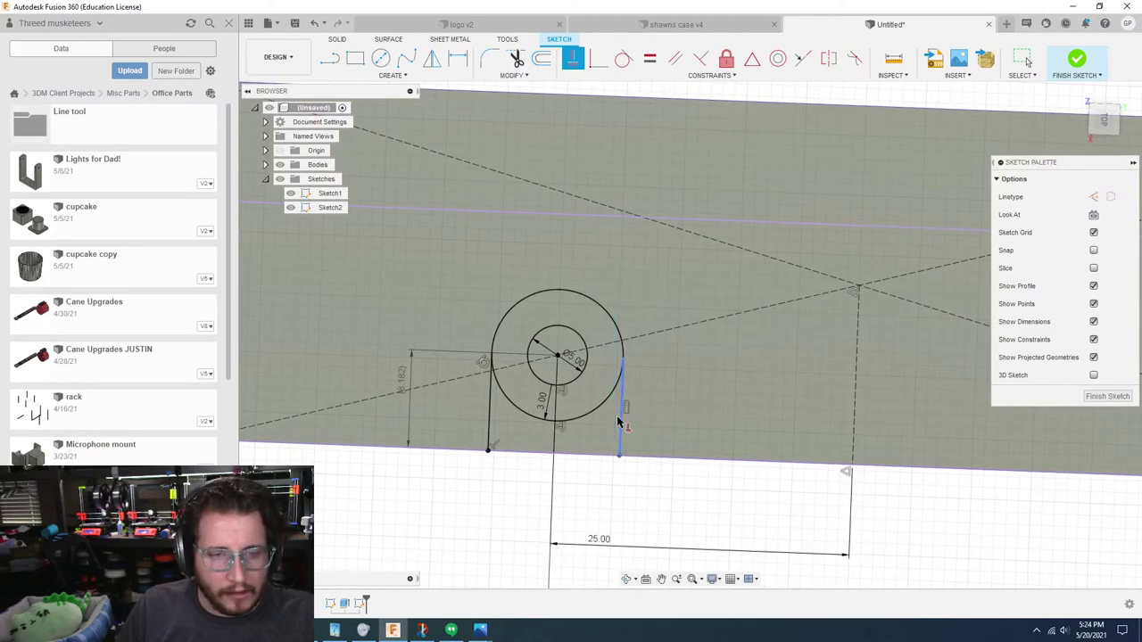
mouse_move(775, 393)
middle_mouse_down("shift")
mouse_move(862, 344)
mouse_move(843, 299)
middle_mouse_up("shift")
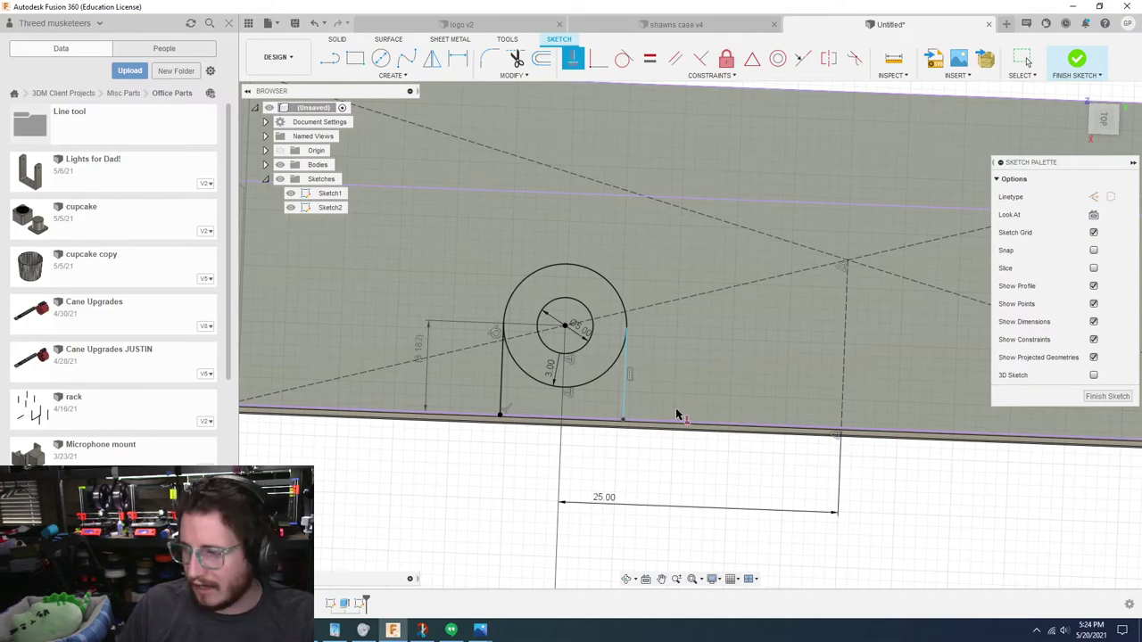
scroll(709, 397, "down", 3)
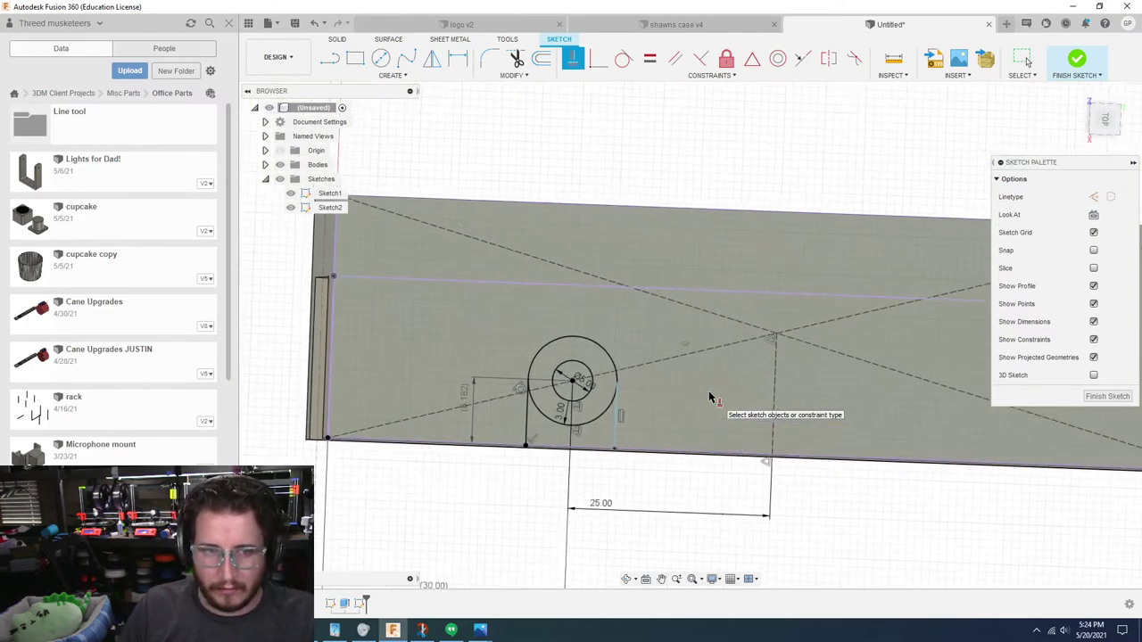
scroll(709, 397, "up", 2)
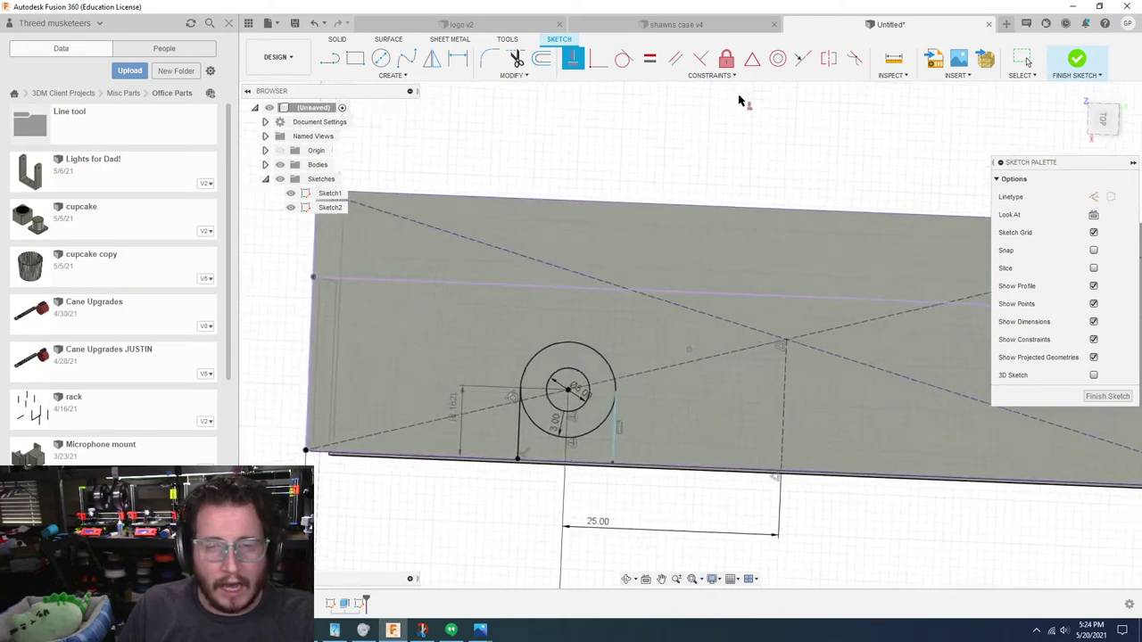
left_click(779, 59)
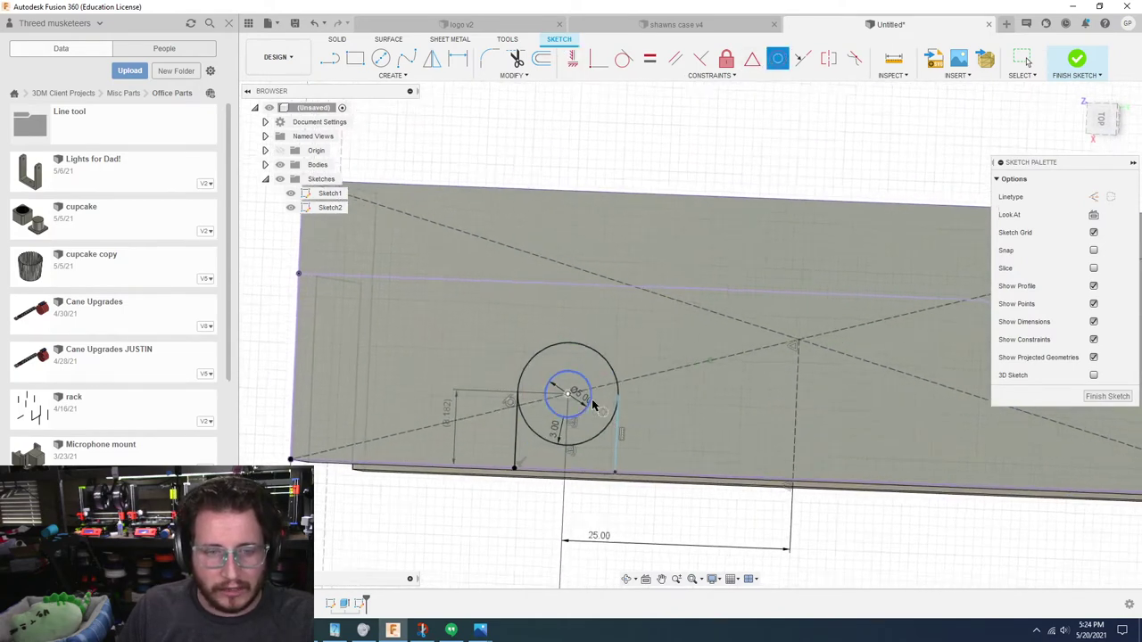
scroll(607, 321, "up", 1)
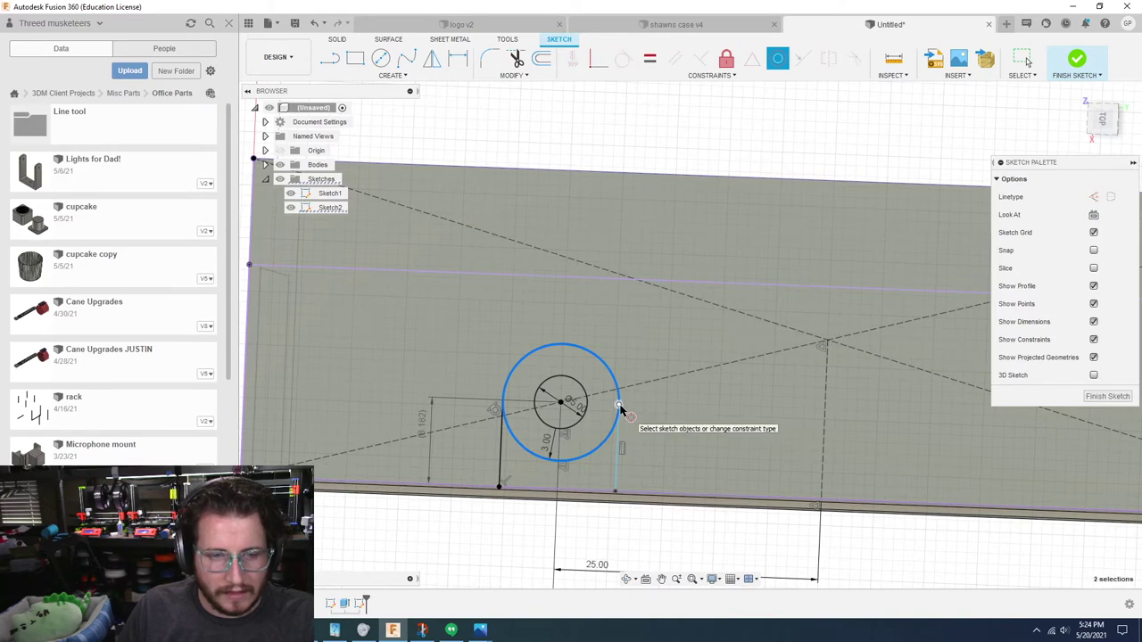
left_click(648, 321)
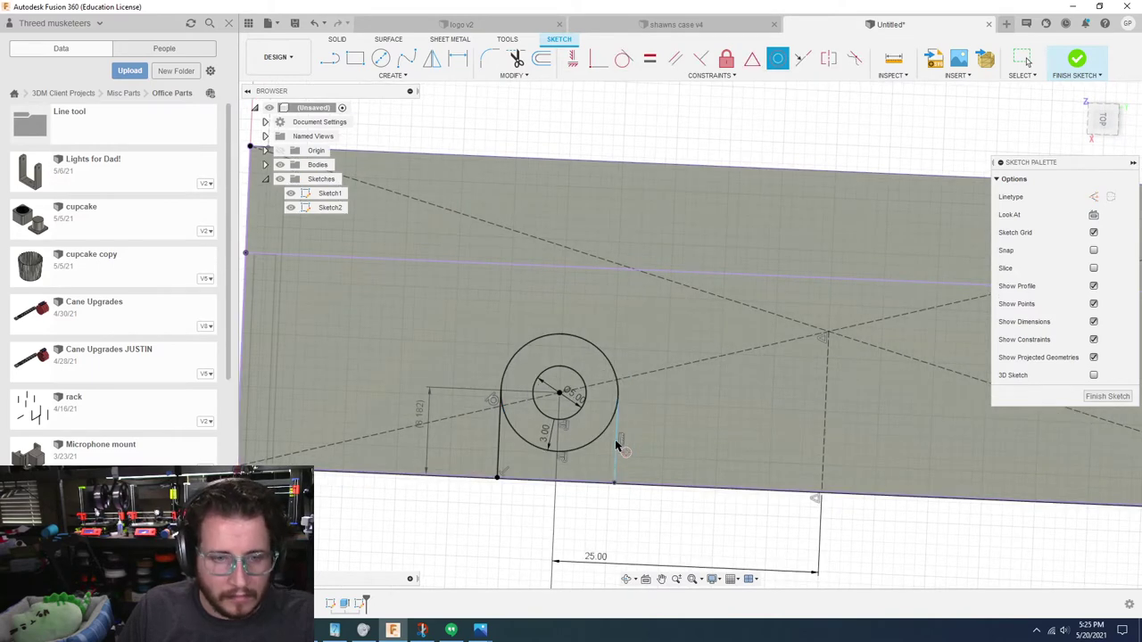
- Make the side line nearer the construction centre line tangent to the outer circle and finish the sketch
scroll(619, 434, "up", 4)
scroll(678, 441, "up", 1)
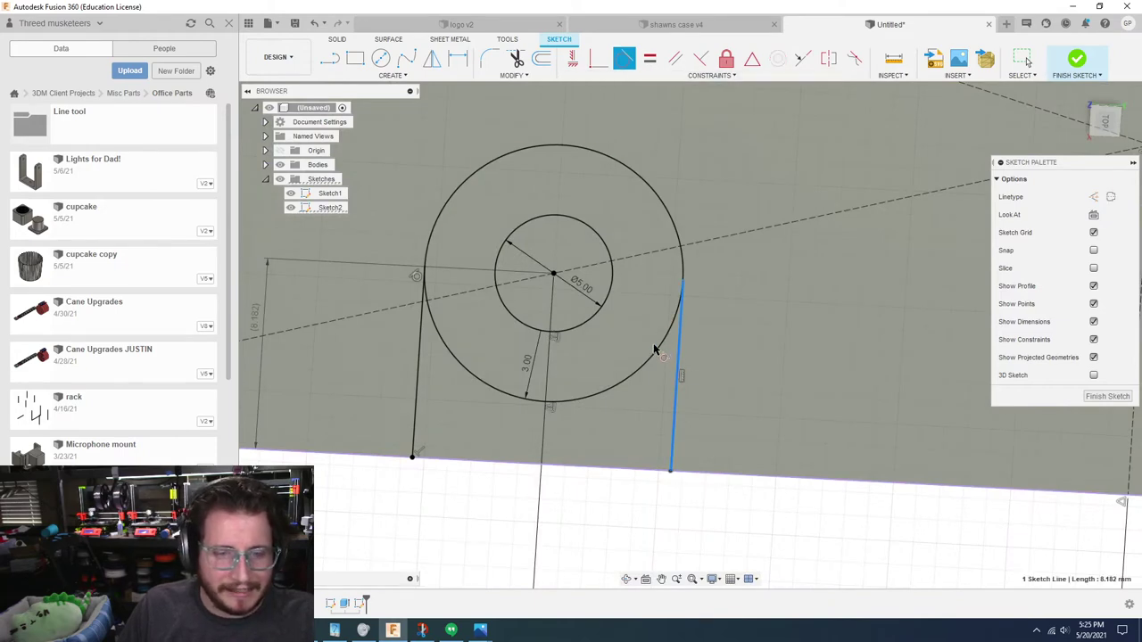
left_click(655, 356)
scroll(758, 359, "down", 4)
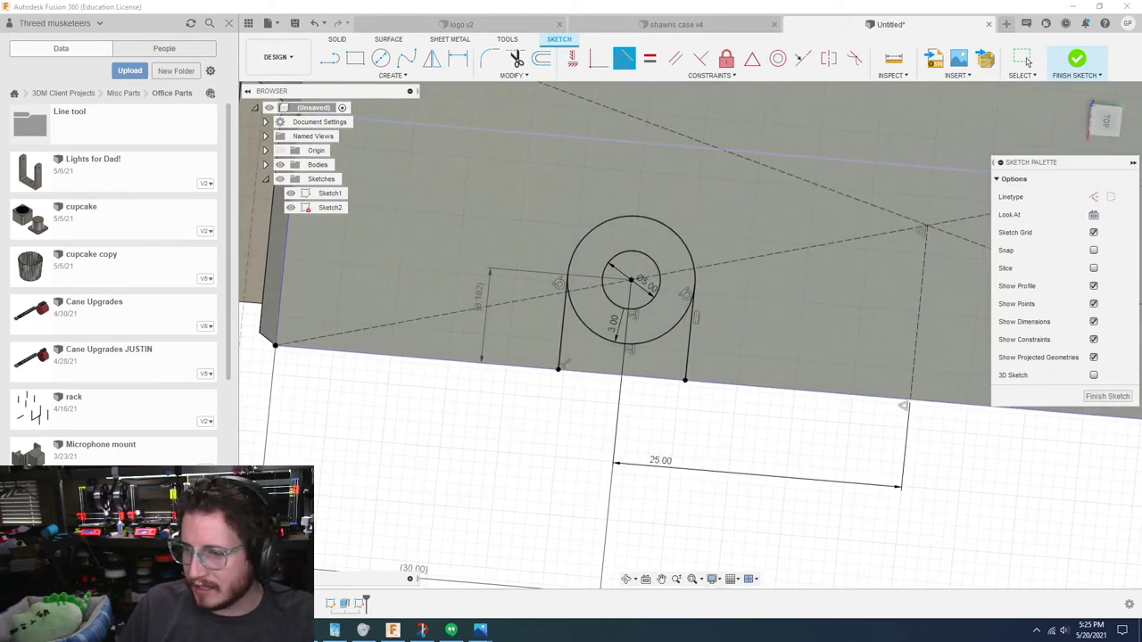
left_click(1077, 59)
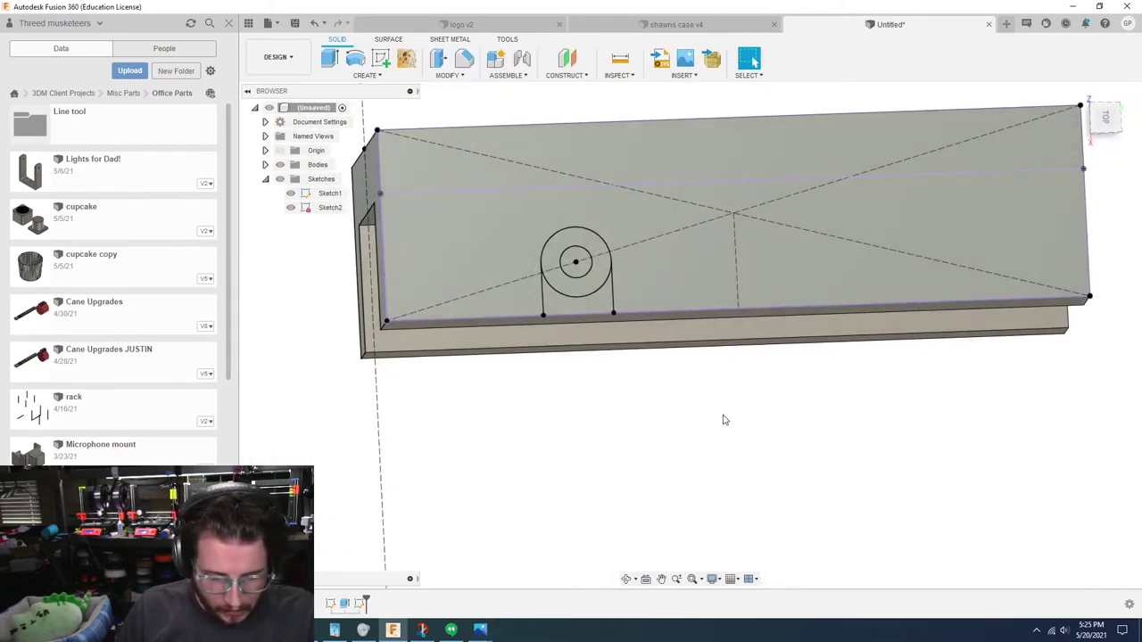
- Extrude the 5 mm circle 13 mm down into the body as a cut
key("e")
left_click(578, 261)
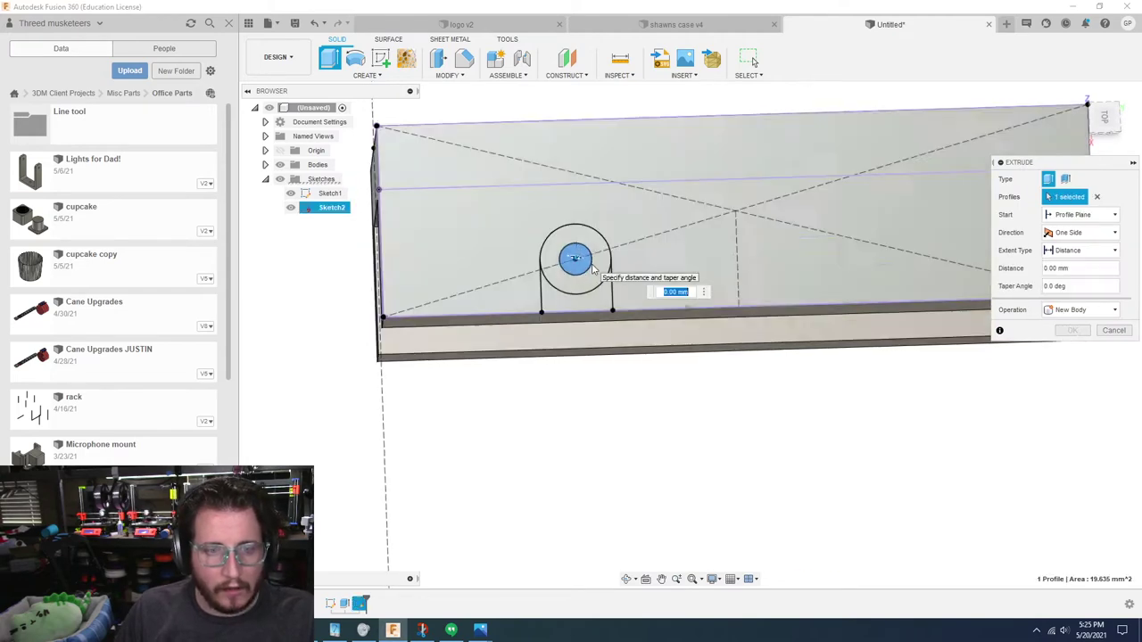
middle_click_drag(592, 269, 606, 184, "shift")
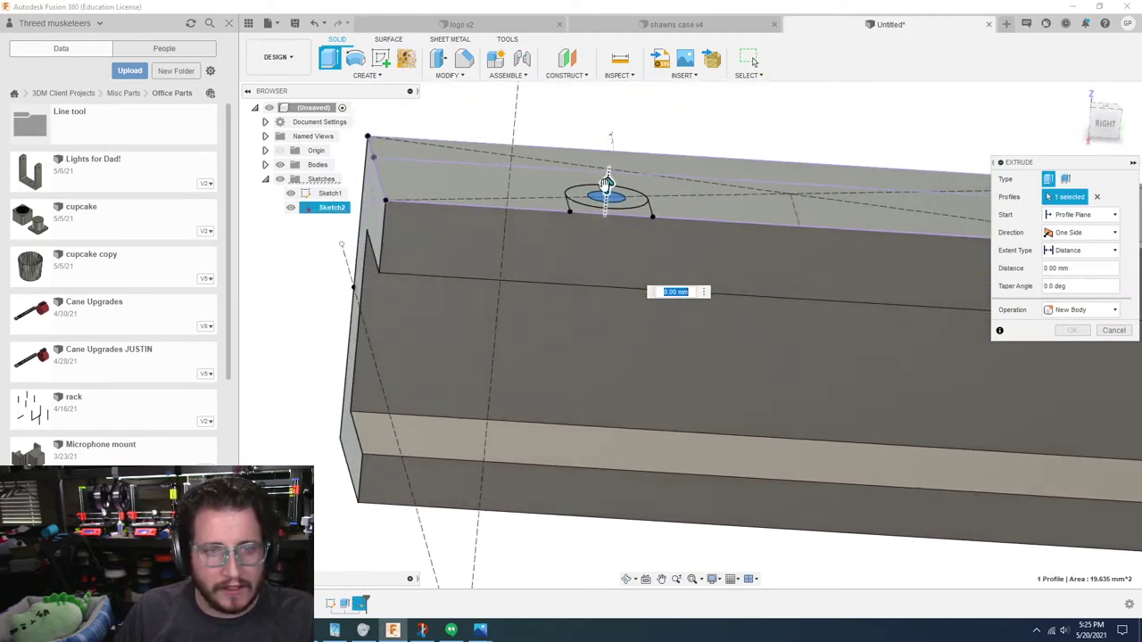
left_click_drag(606, 183, 613, 276)
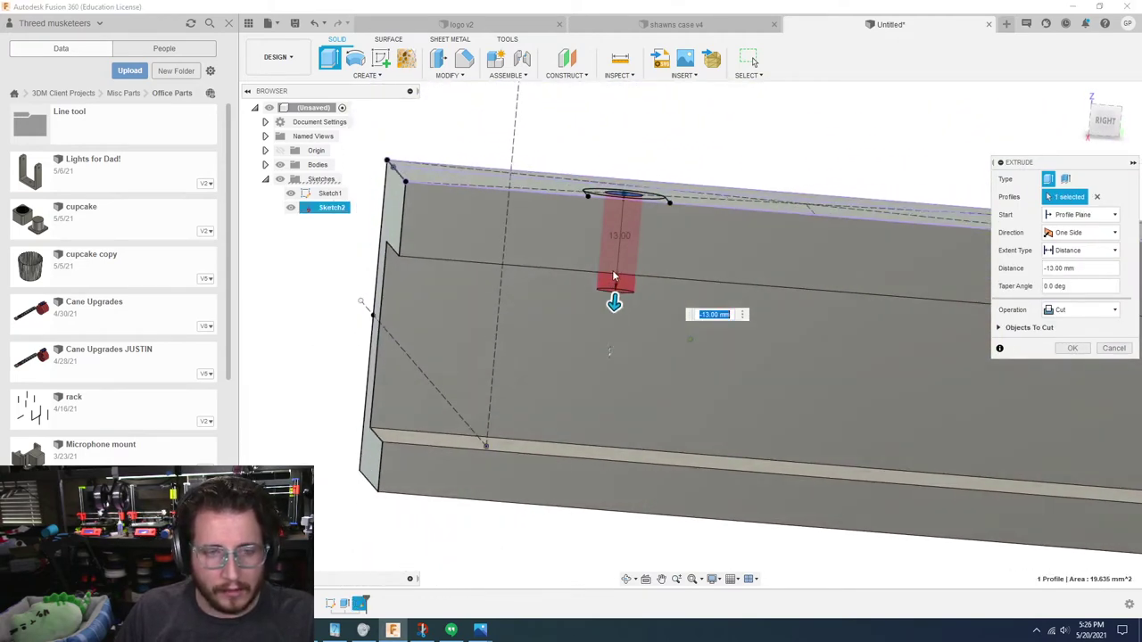
middle_click_drag(613, 275, 623, 337, "shift")
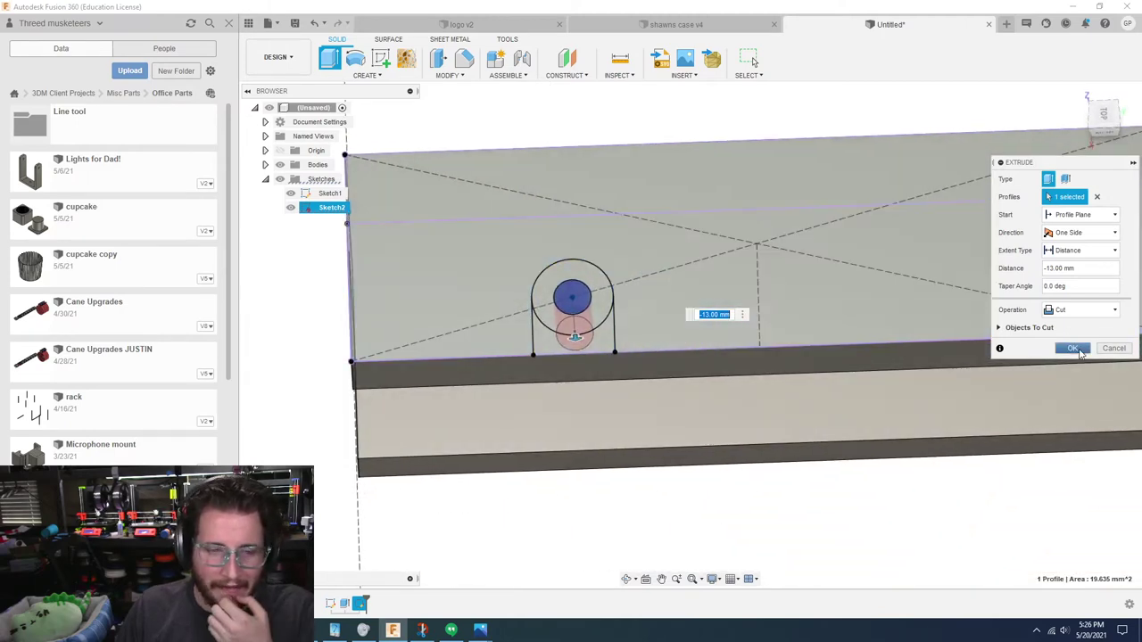
left_click(1073, 348)
- Cut a U-shaped slot through the lower flange by extruding all three slot profiles -35 mm from a -30 mm start offset
key("e")
left_click(548, 333)
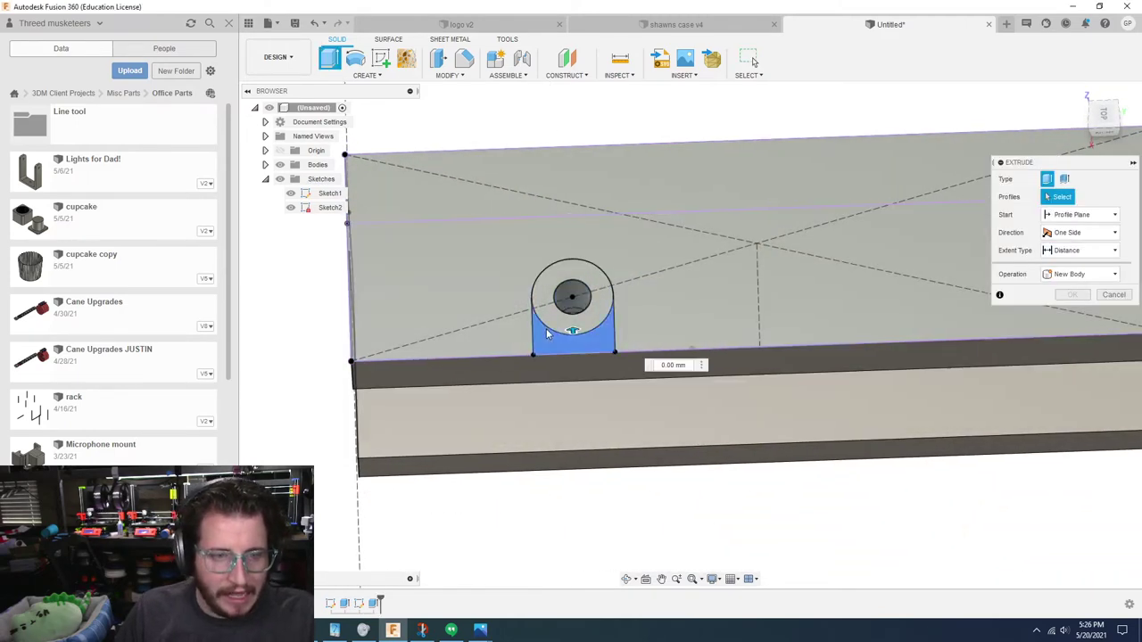
left_click(548, 334)
left_click(569, 297)
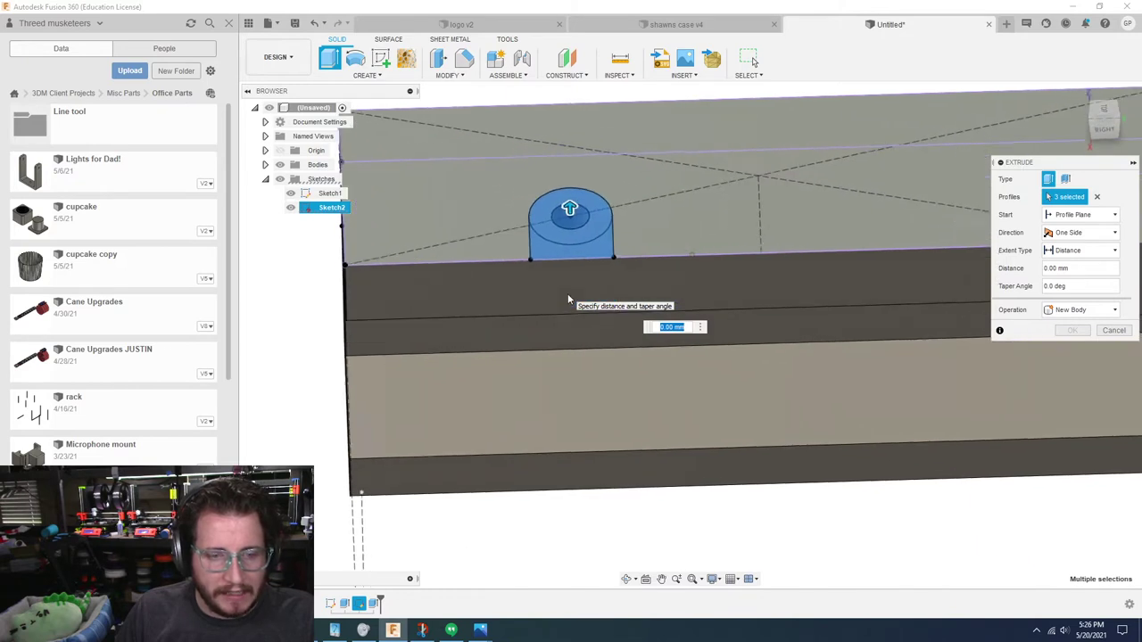
left_click(1080, 234)
left_click(1080, 215)
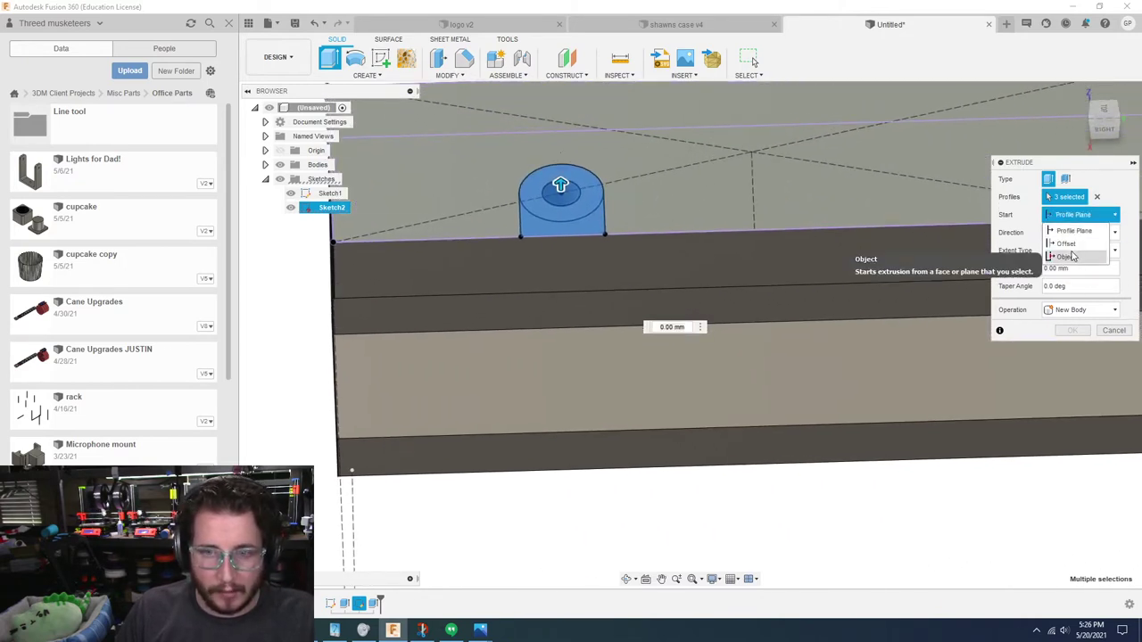
left_click(1075, 257)
left_click(604, 363)
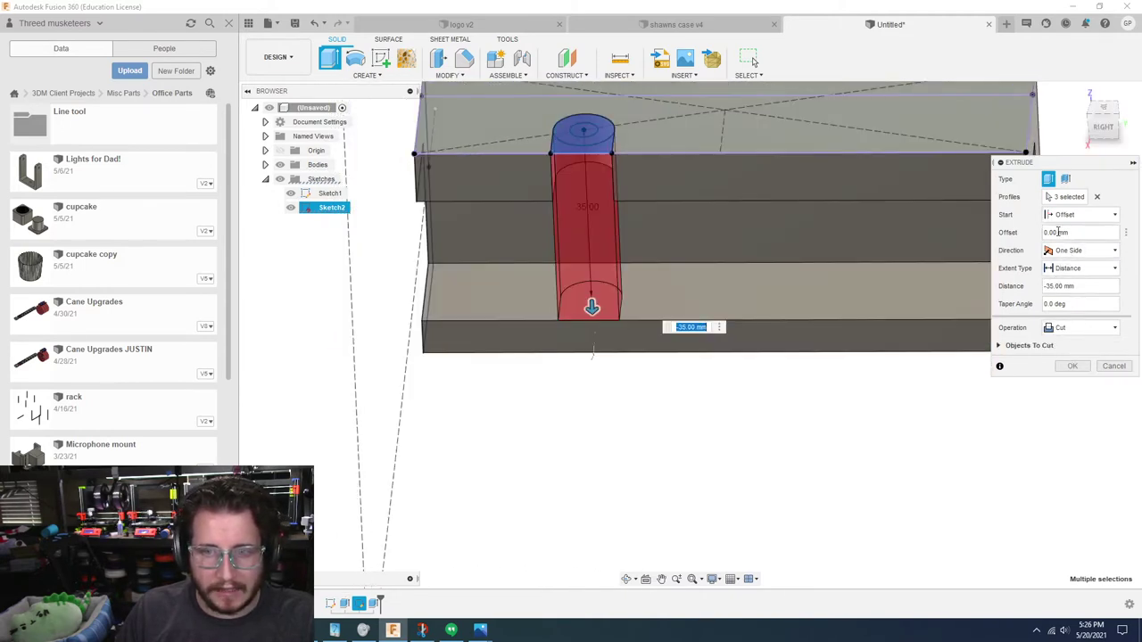
type("-30")
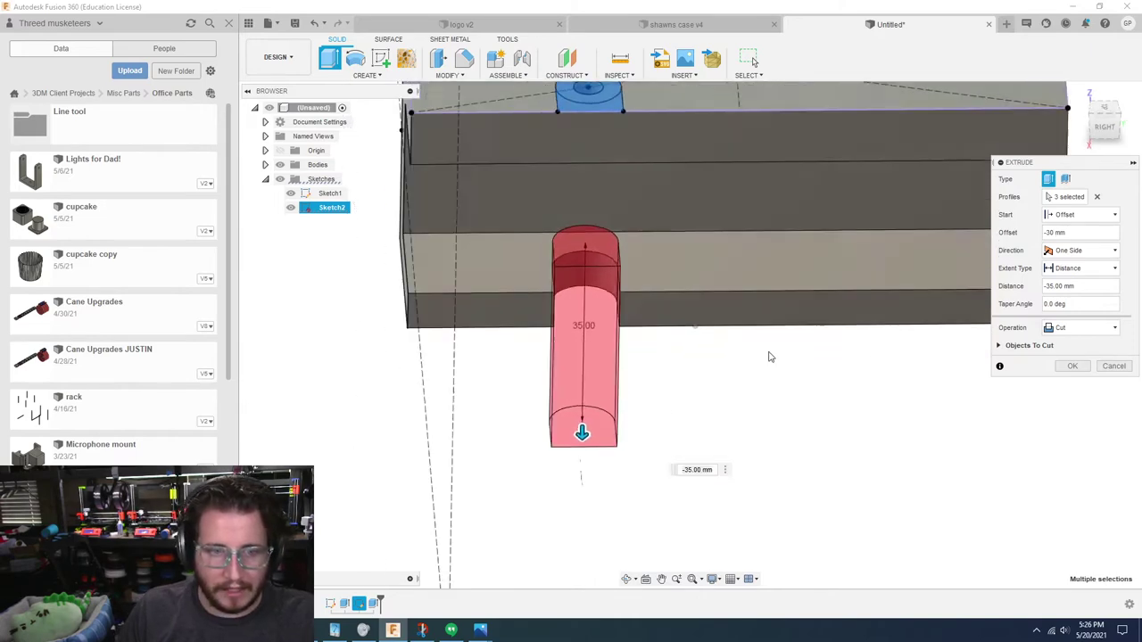
middle_click_drag(787, 352, 785, 351, "shift")
left_click(1073, 366)
scroll(668, 294, "up", 2)
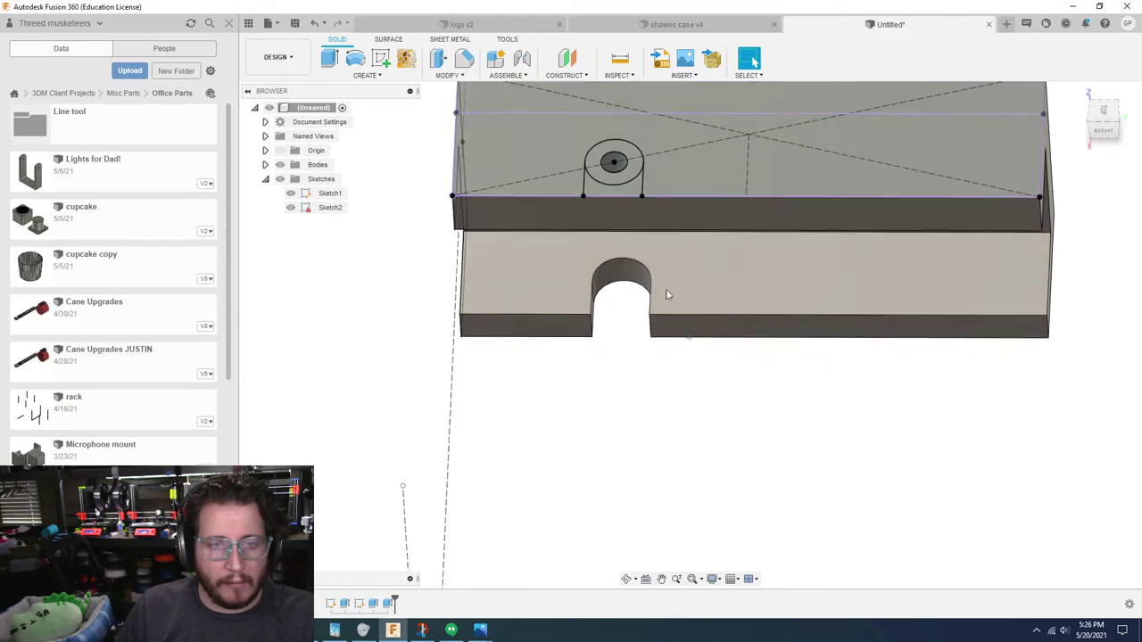
left_click(366, 75)
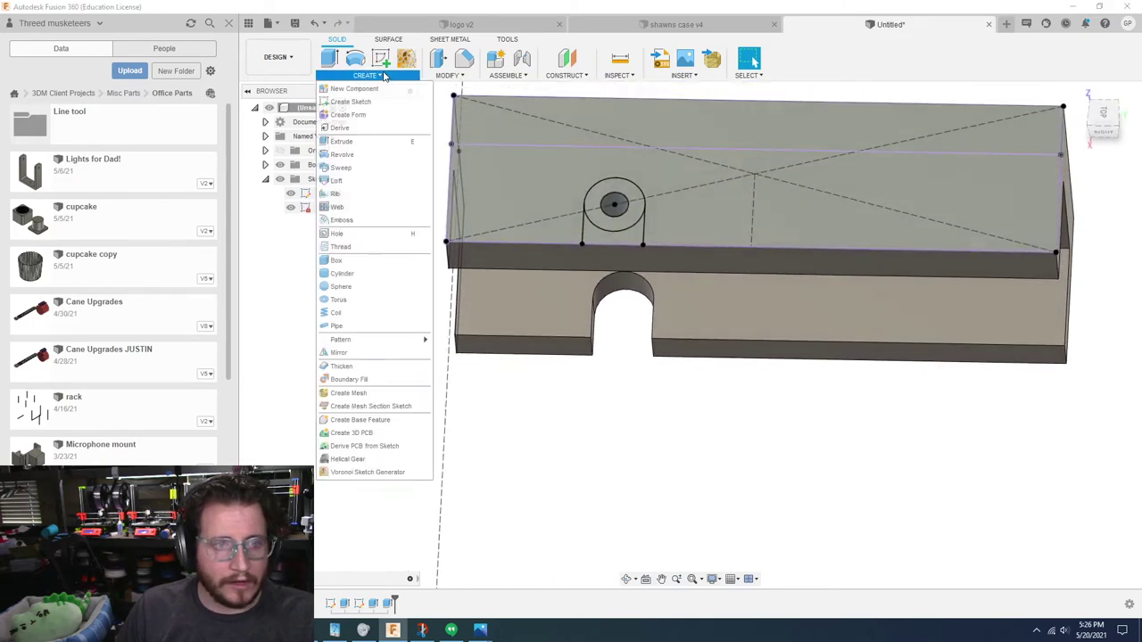
left_click(339, 352)
scroll(479, 313, "up", 3)
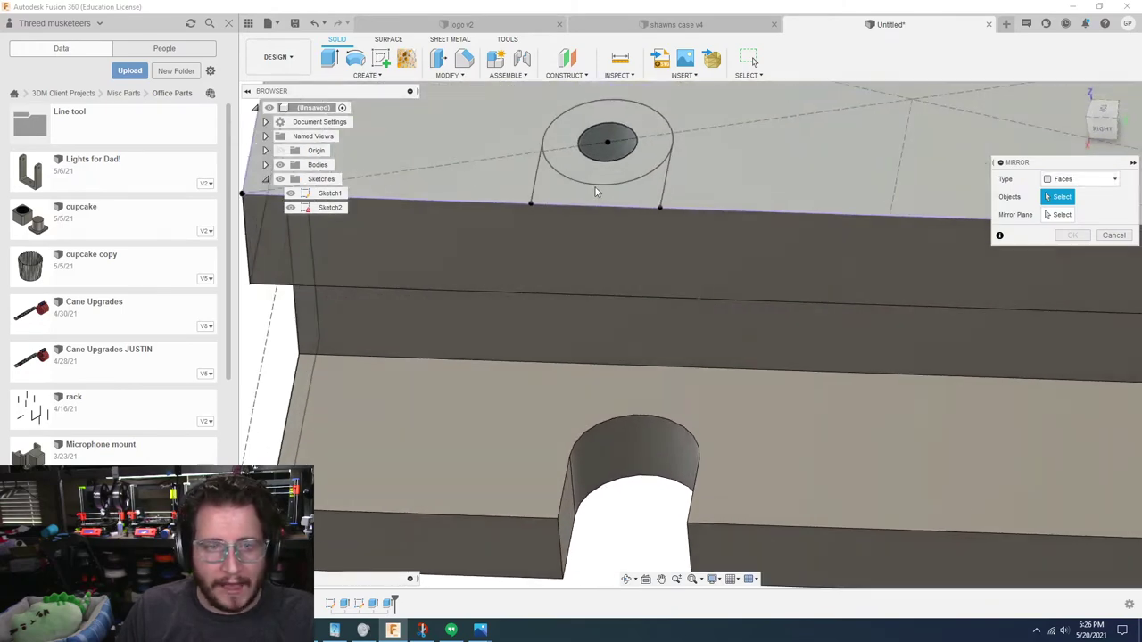
left_click(623, 161)
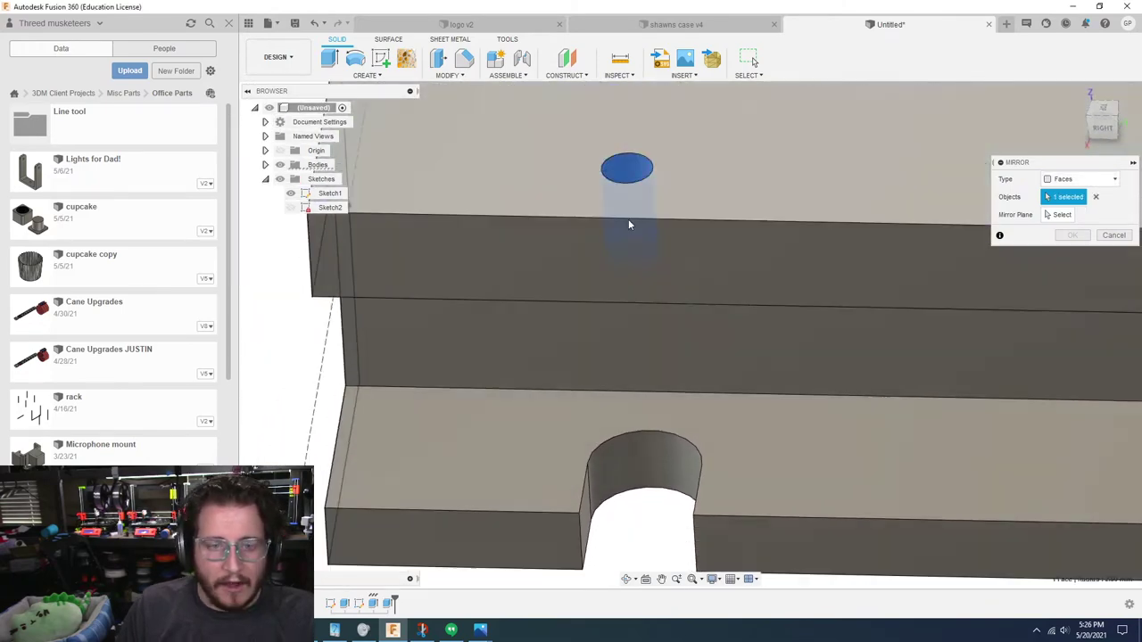
left_click(641, 397)
middle_click_drag(641, 397, 737, 441, "shift")
left_click(737, 443)
left_click(291, 208)
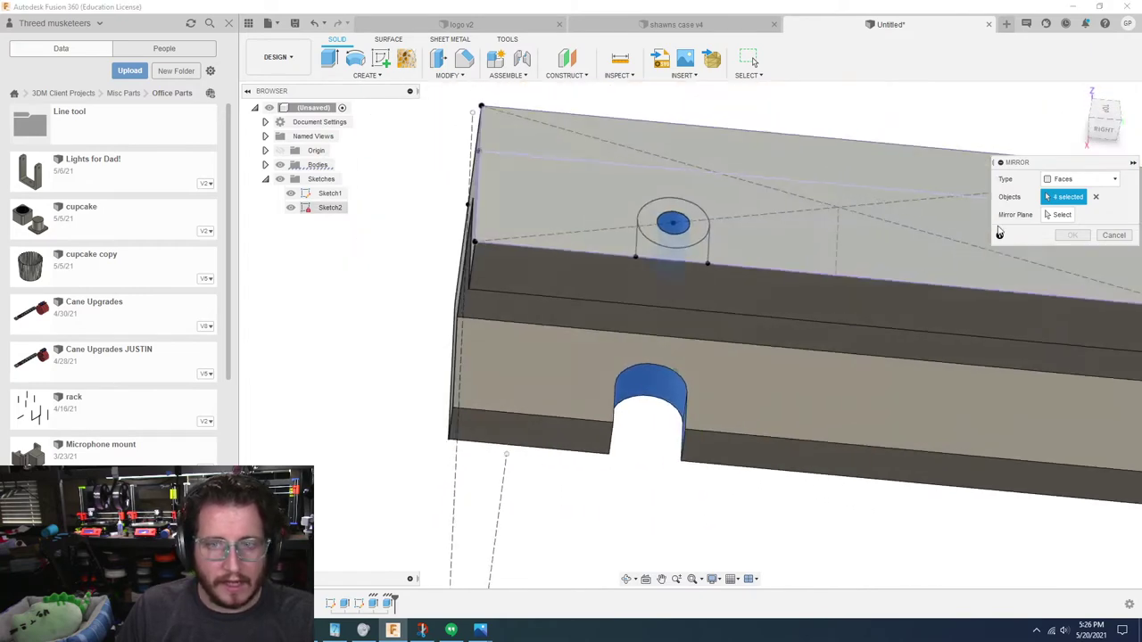
left_click(1053, 217)
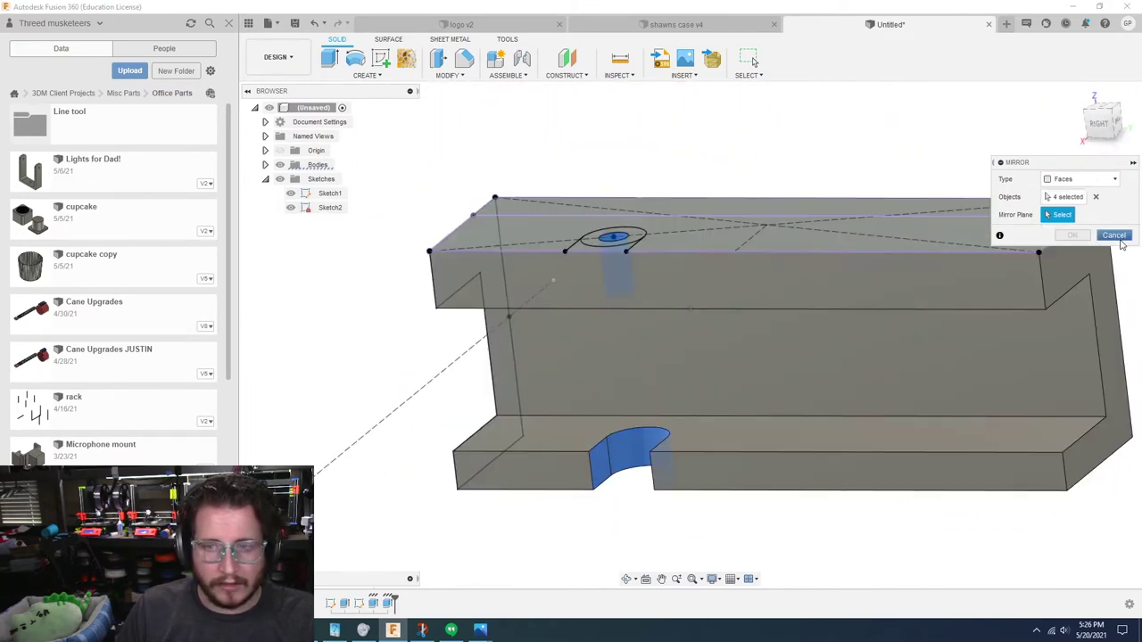
left_click(1120, 237)
- Construct a midplane between the two opposite ends of the holder body
left_click(581, 77)
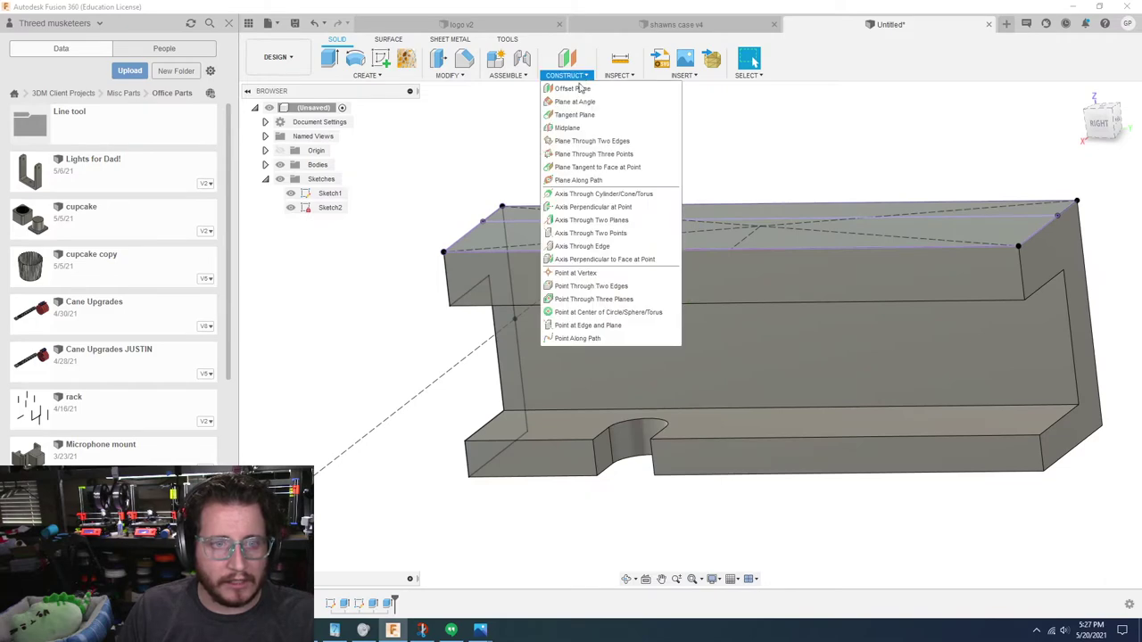
left_click(568, 127)
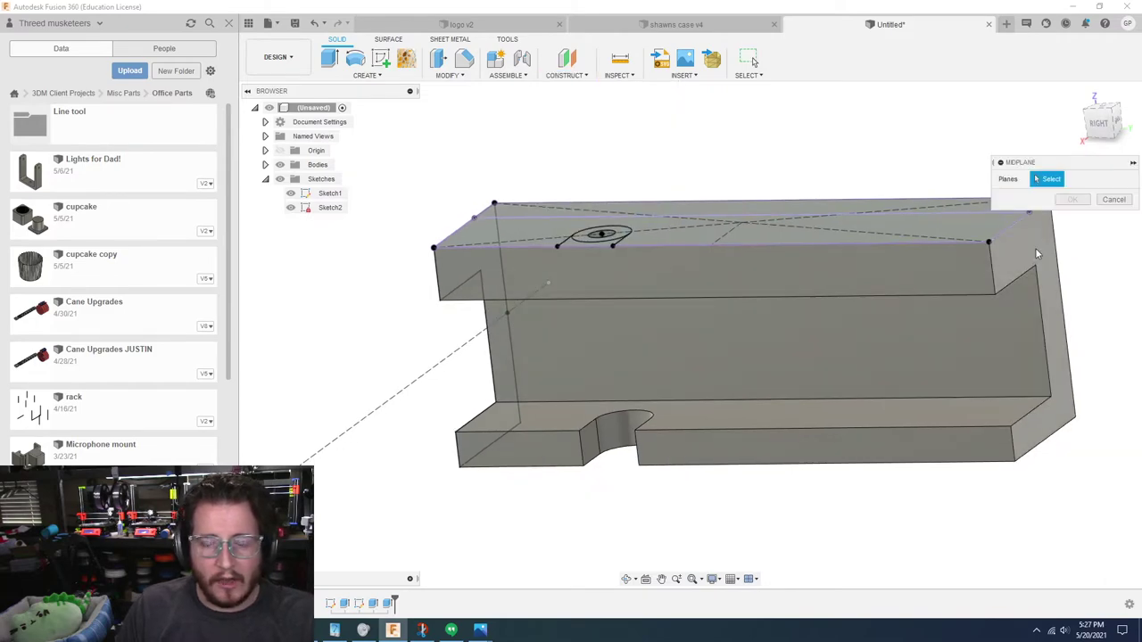
left_click(1036, 254)
left_click(523, 247)
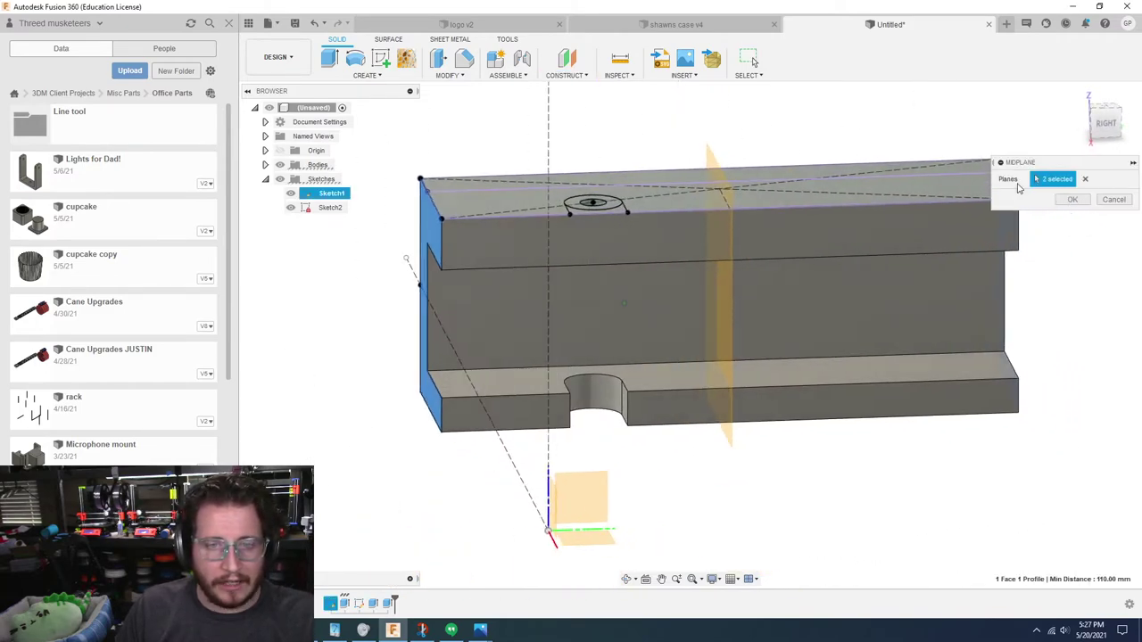
left_click(1072, 199)
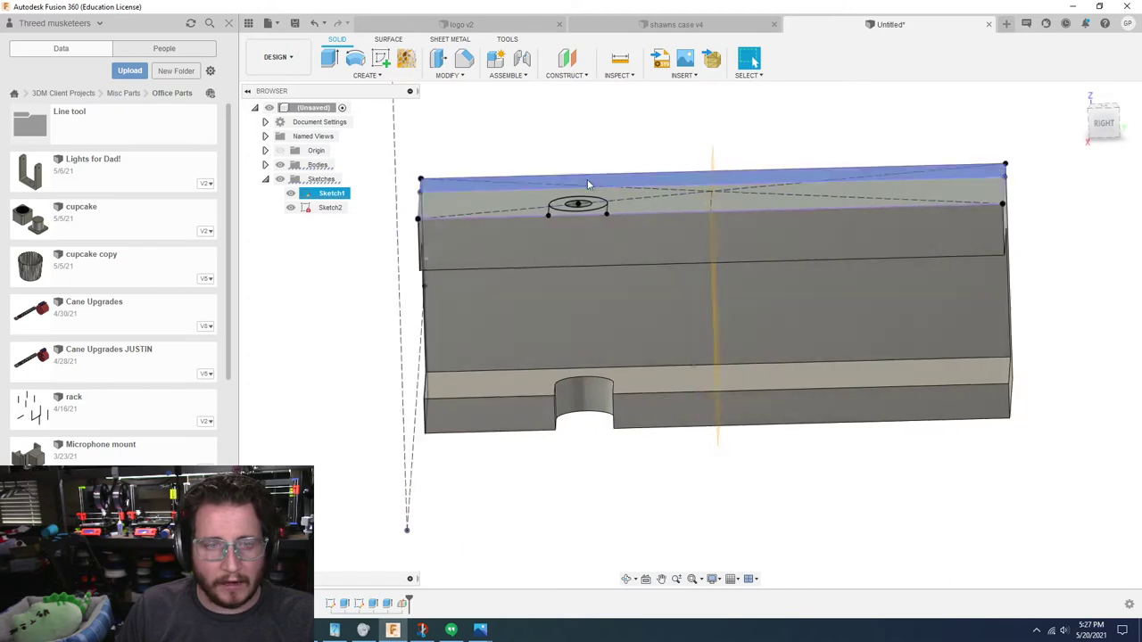
- Mirror the faces of the hole and the U-shaped slot across the midplane and hide Sketch2
left_click(361, 76)
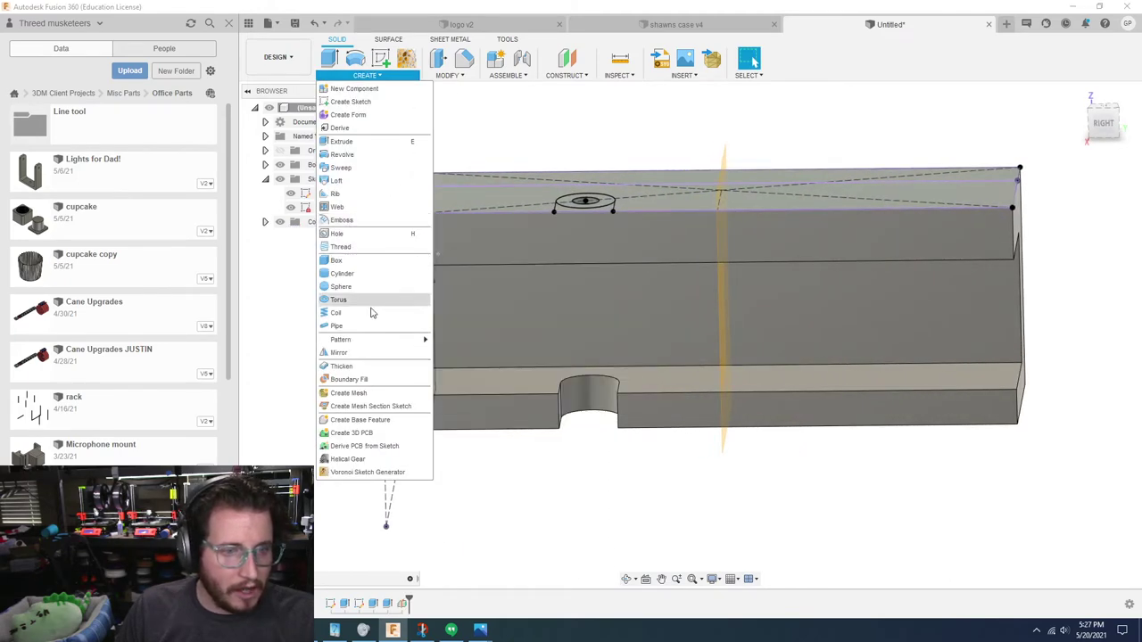
left_click(339, 353)
scroll(564, 291, "up", 5)
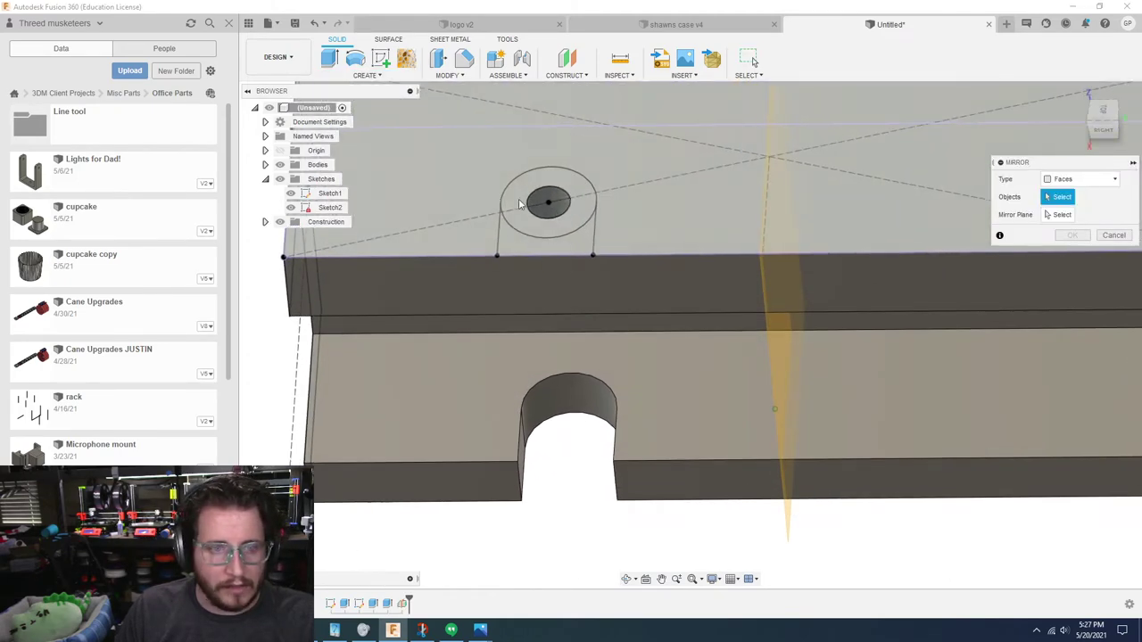
left_click(536, 466)
middle_click_drag(537, 466, 625, 452, "shift")
left_click(582, 453)
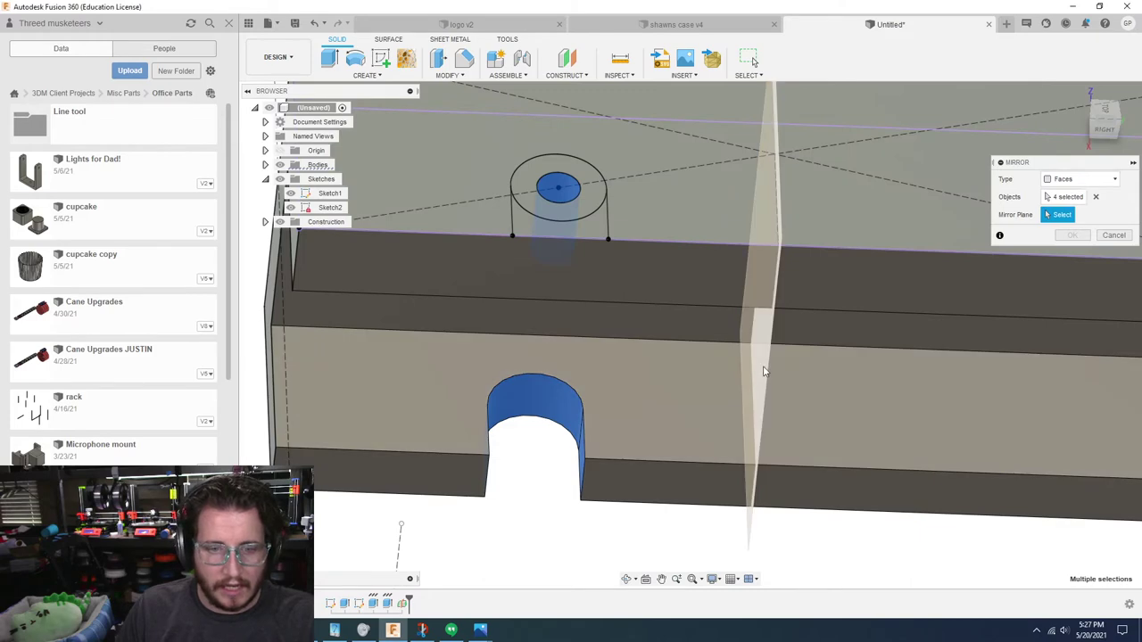
left_click(764, 375)
scroll(764, 375, "down", 3)
left_click(1075, 236)
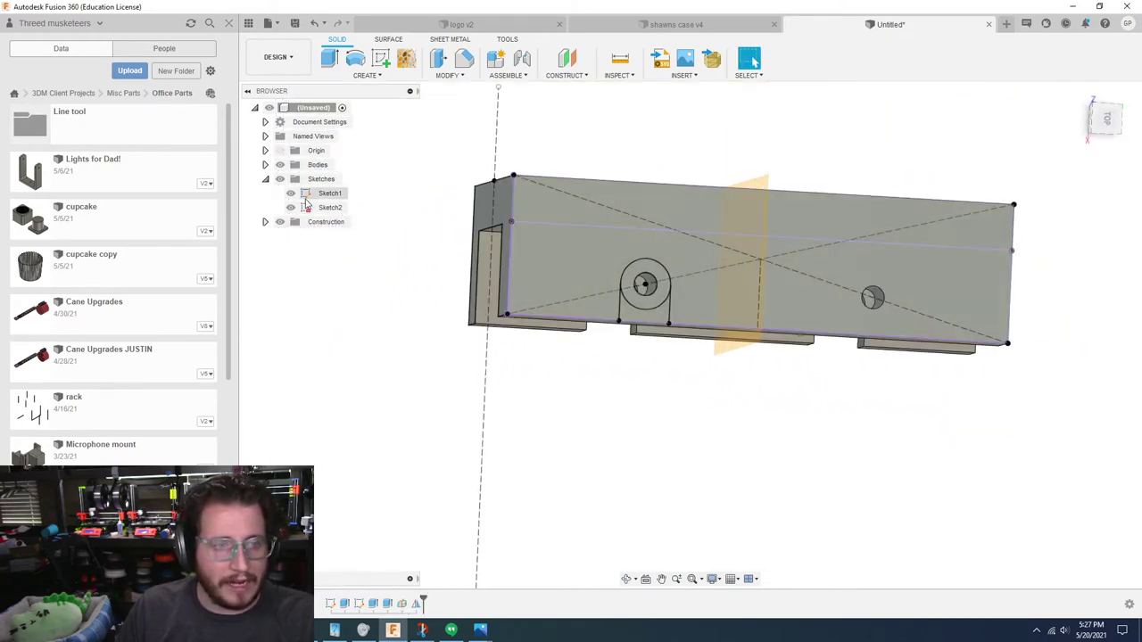
left_click(291, 208)
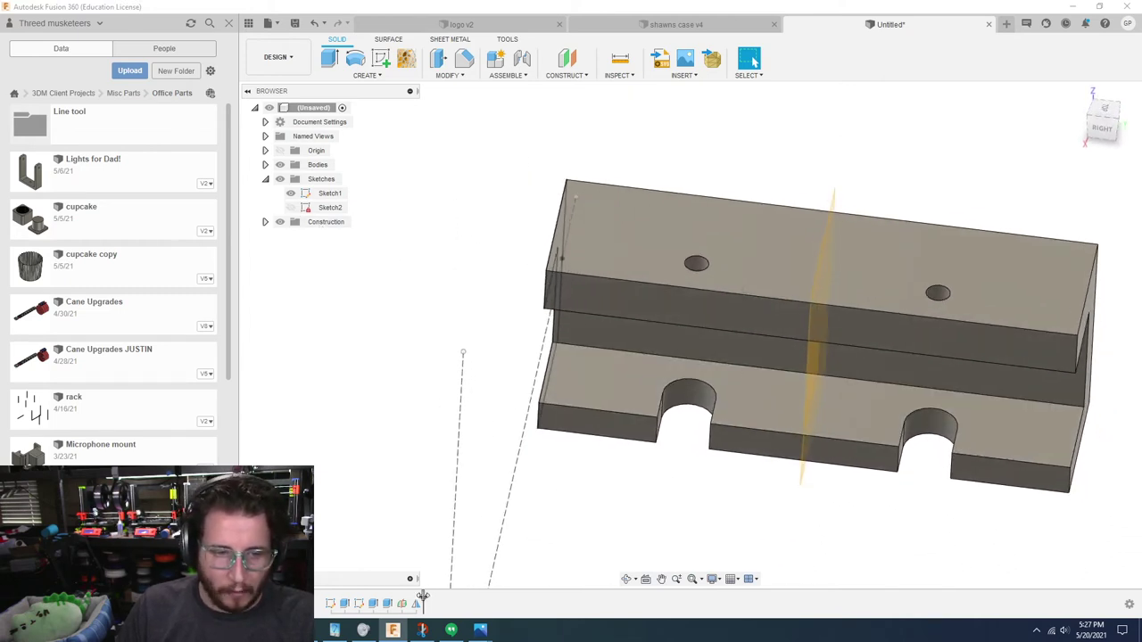
- Roll the history back to before the mirror and fillet the two vertical corner edges at the slot's open end with a 2 mm radius
left_click_drag(410, 597, 407, 597)
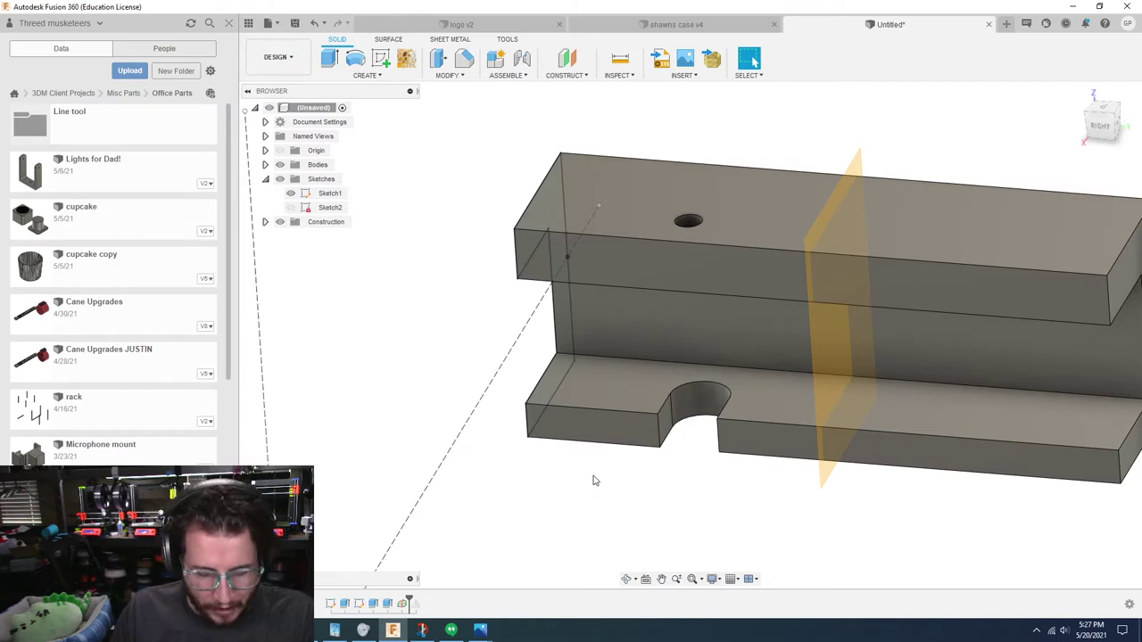
key("f")
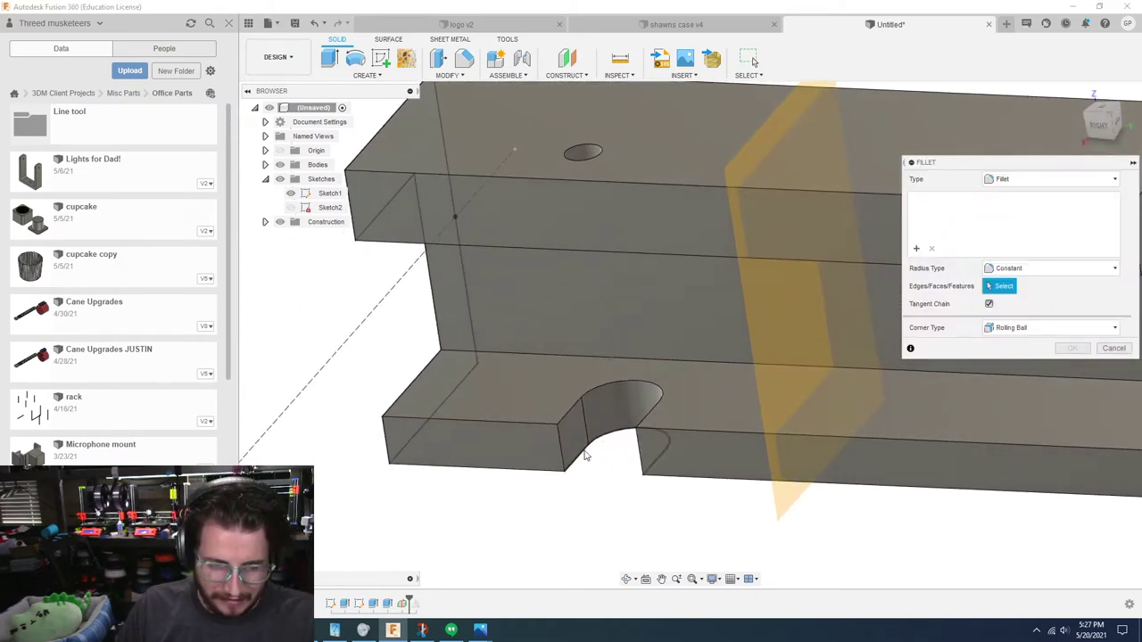
left_click(706, 440)
left_click(768, 448)
middle_click_drag(764, 449, 608, 457, "shift")
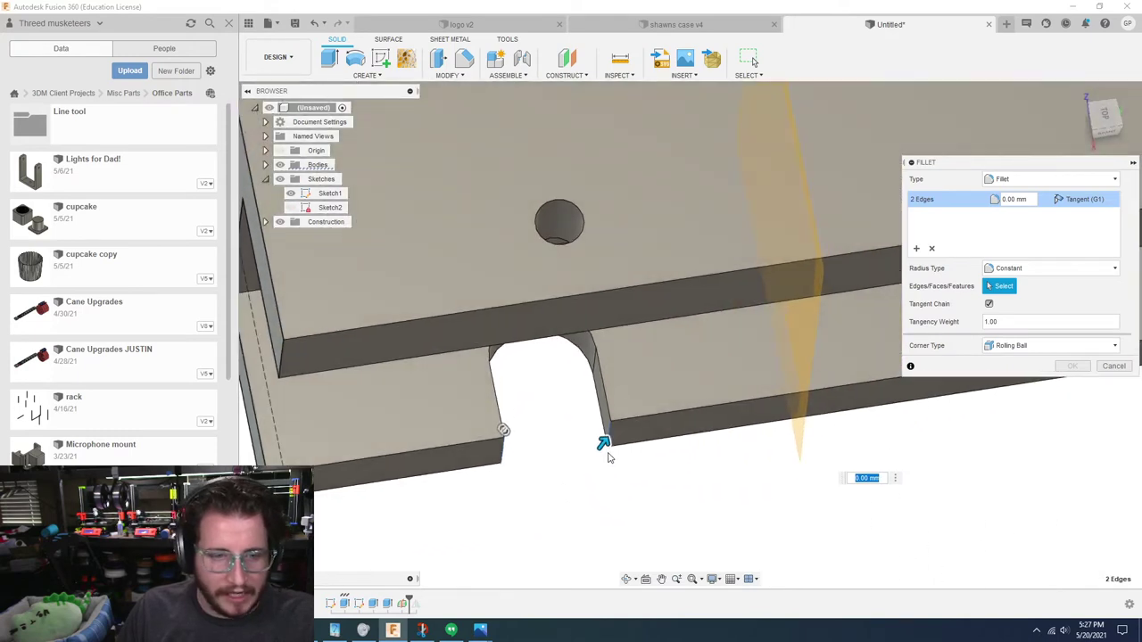
left_click_drag(605, 444, 612, 440)
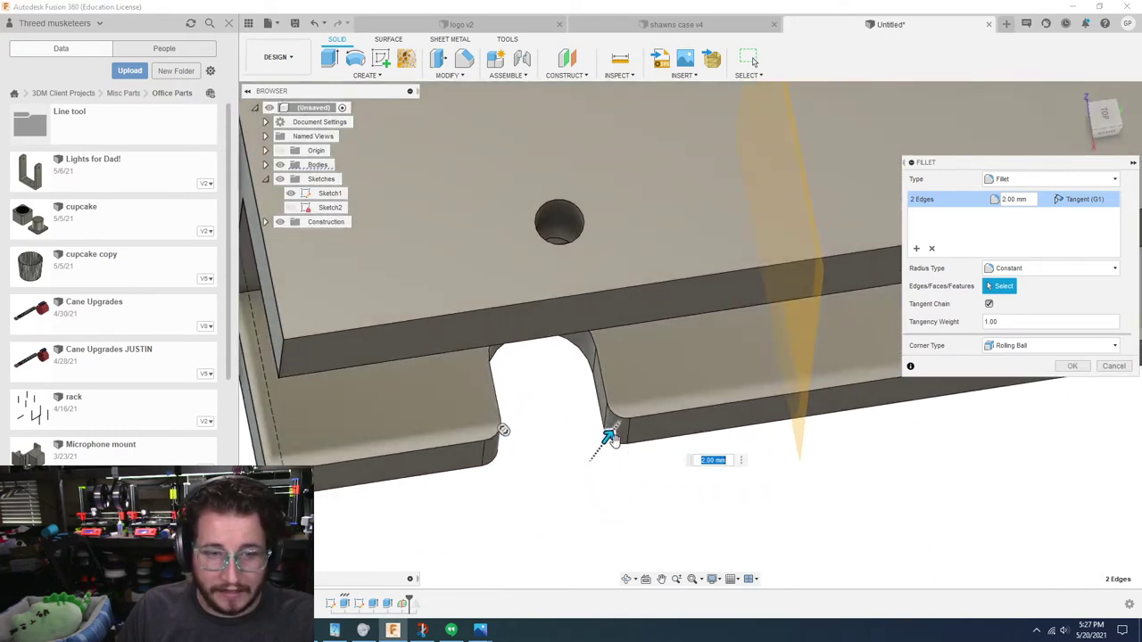